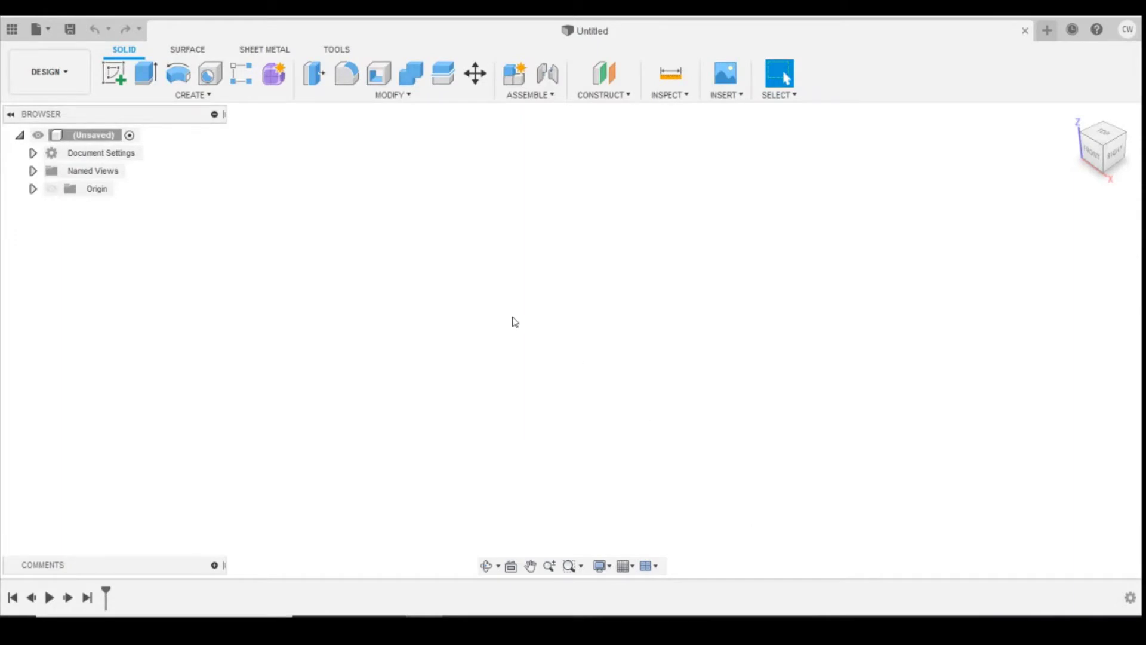
Start a sketch on the horizontal XY plane and draw a 4 mm diameter circle centred on the origin
{"action": "left_click", "coordinate": [119, 77]}
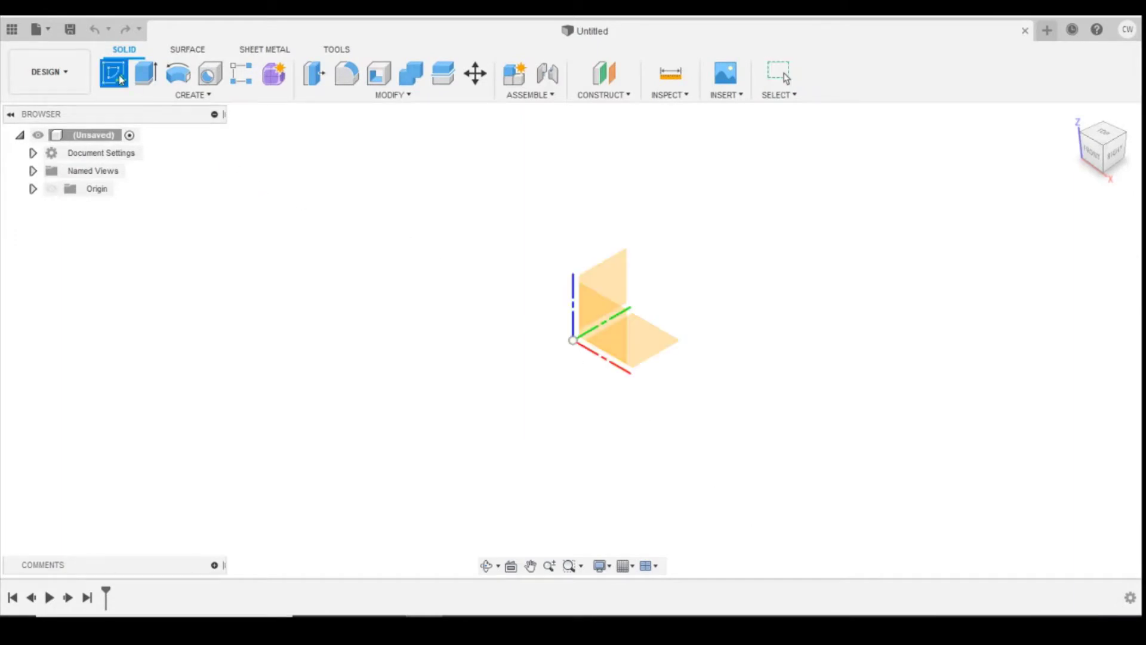
{"action": "left_click", "coordinate": [656, 341]}
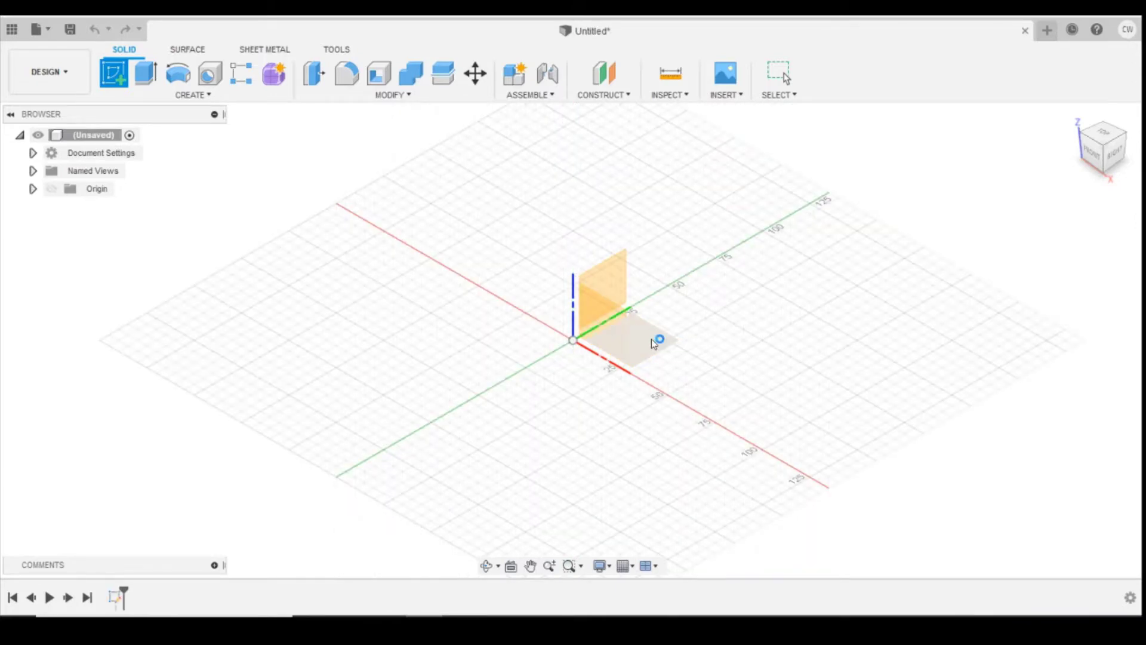
{"action": "scroll", "coordinate": [558, 369], "scroll_direction": "down", "scroll_amount": 2}
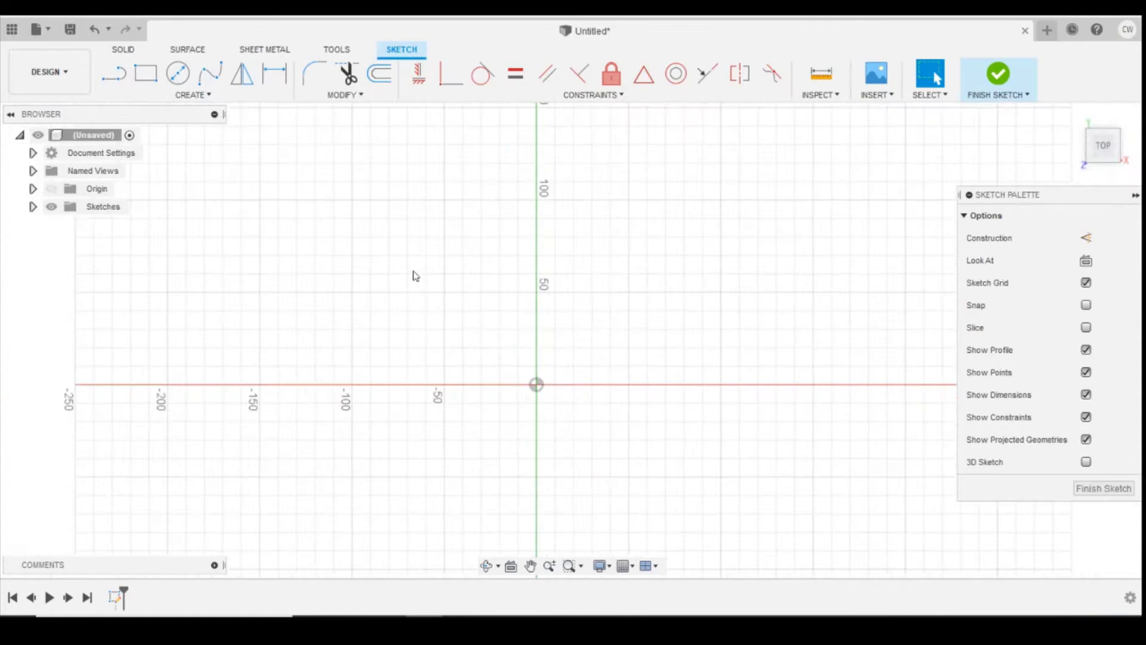
{"action": "left_click", "coordinate": [176, 97]}
{"action": "mouse_move", "coordinate": [171, 144]}
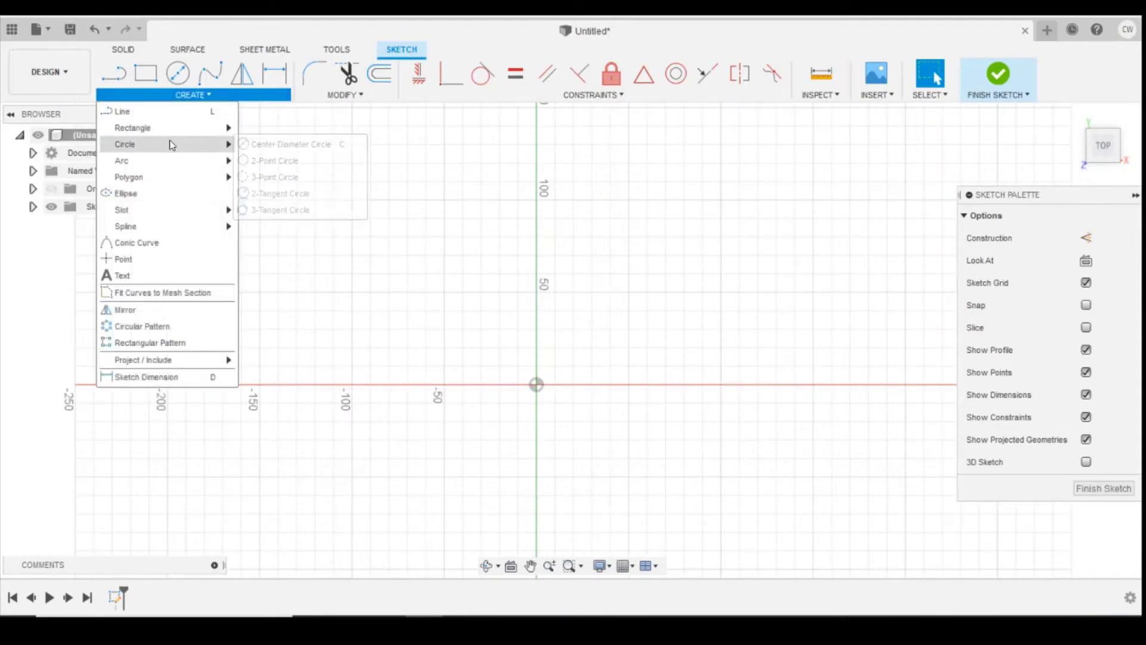
{"action": "left_click", "coordinate": [261, 145]}
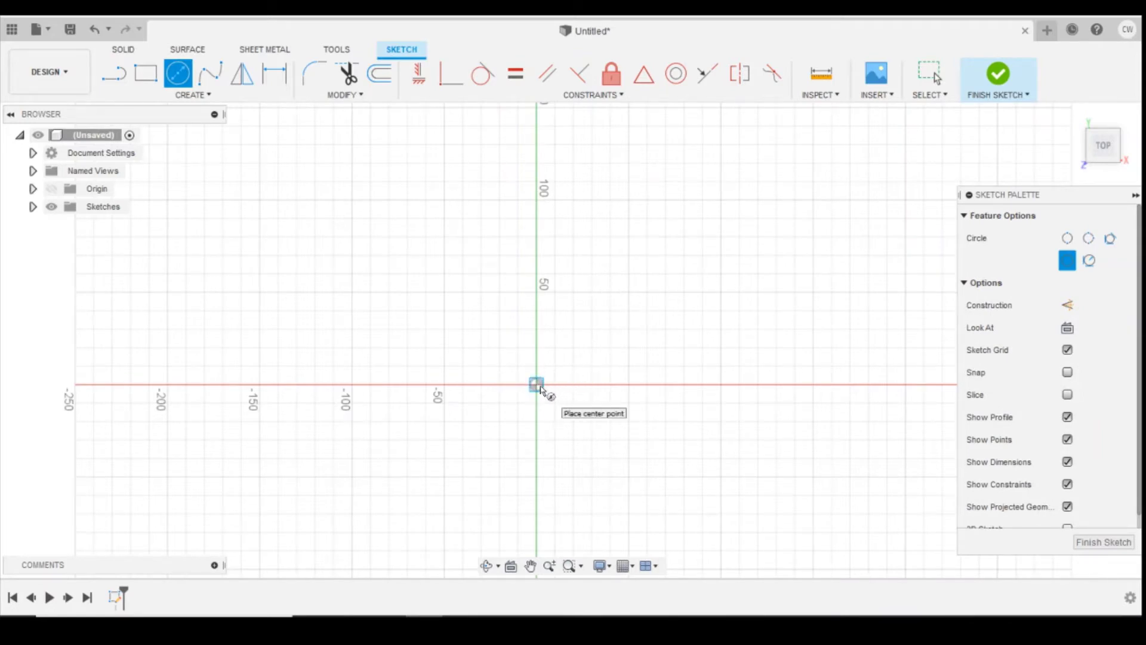
{"action": "left_click", "coordinate": [537, 384]}
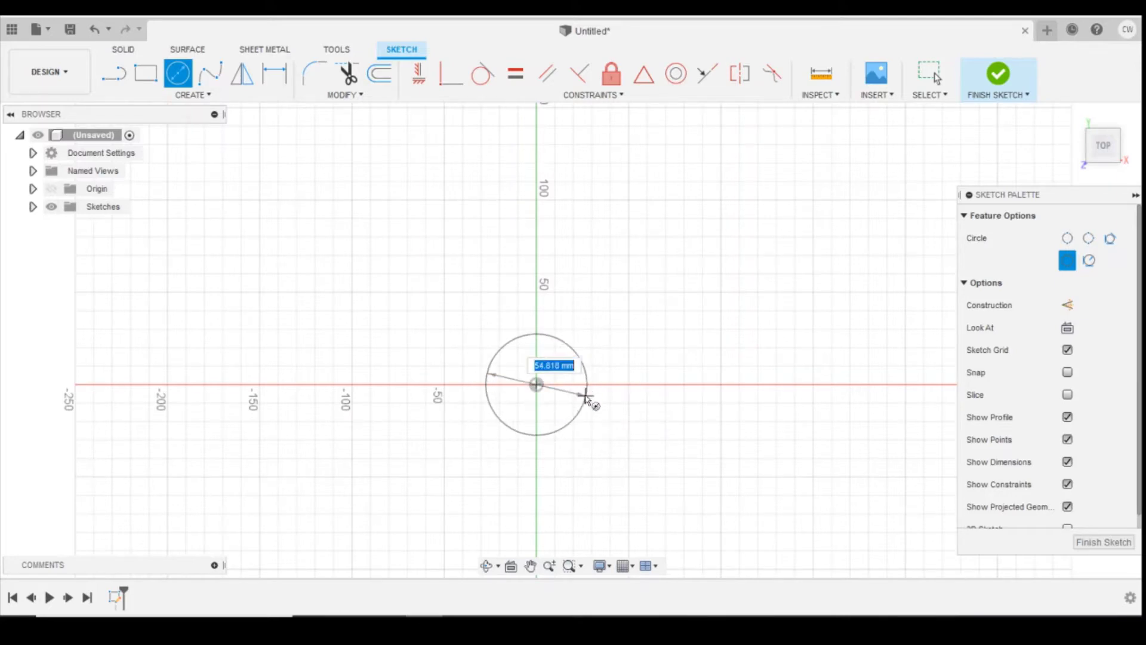
{"action": "key", "text": "Escape"}
{"action": "key", "text": "Escape"}
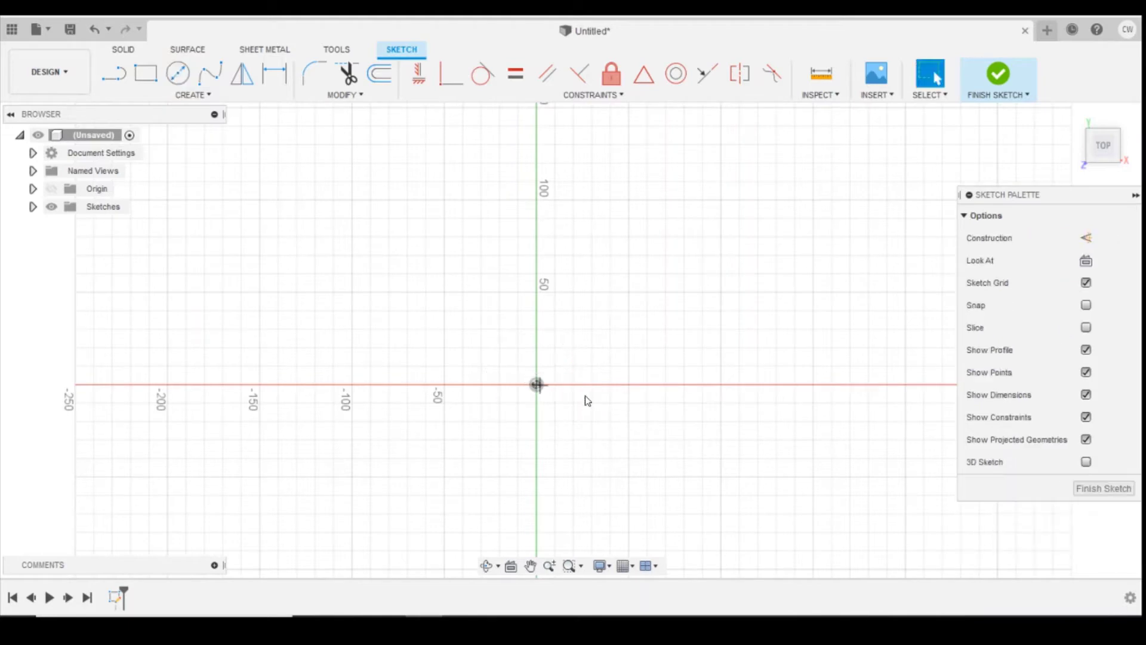
Extrude the circular profile upward 9 mm as a new body
{"action": "scroll", "coordinate": [537, 394], "scroll_direction": "up", "scroll_amount": 12}
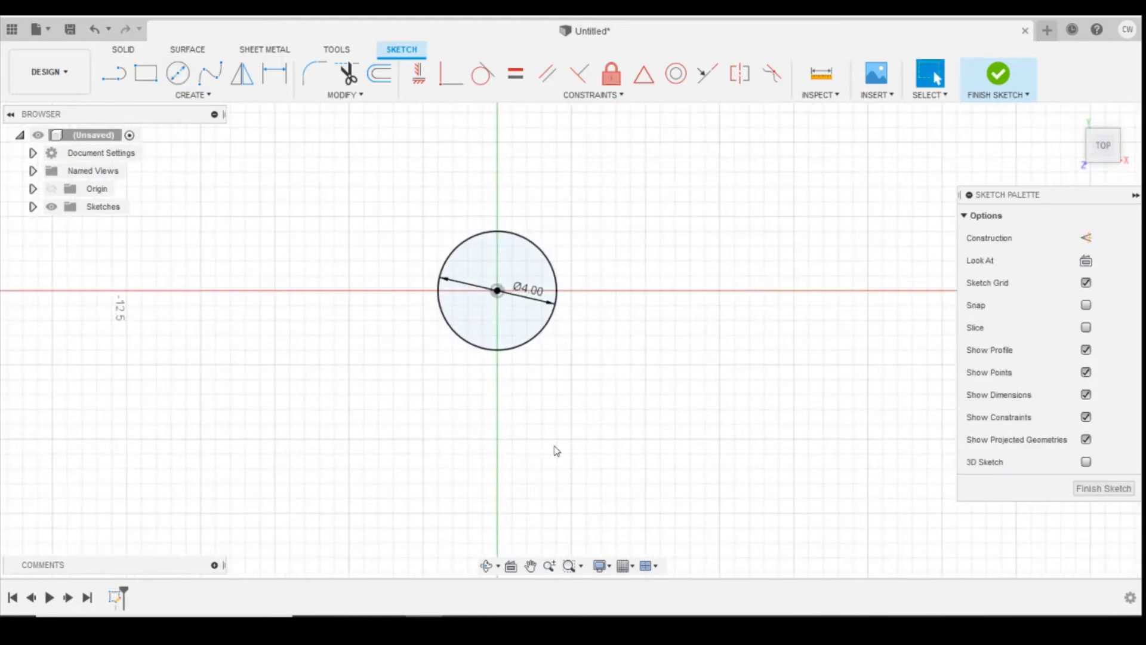
{"action": "scroll", "coordinate": [573, 458], "scroll_direction": "down", "scroll_amount": 1}
{"action": "scroll", "coordinate": [569, 406], "scroll_direction": "up", "scroll_amount": 4}
{"action": "left_click", "coordinate": [521, 269]}
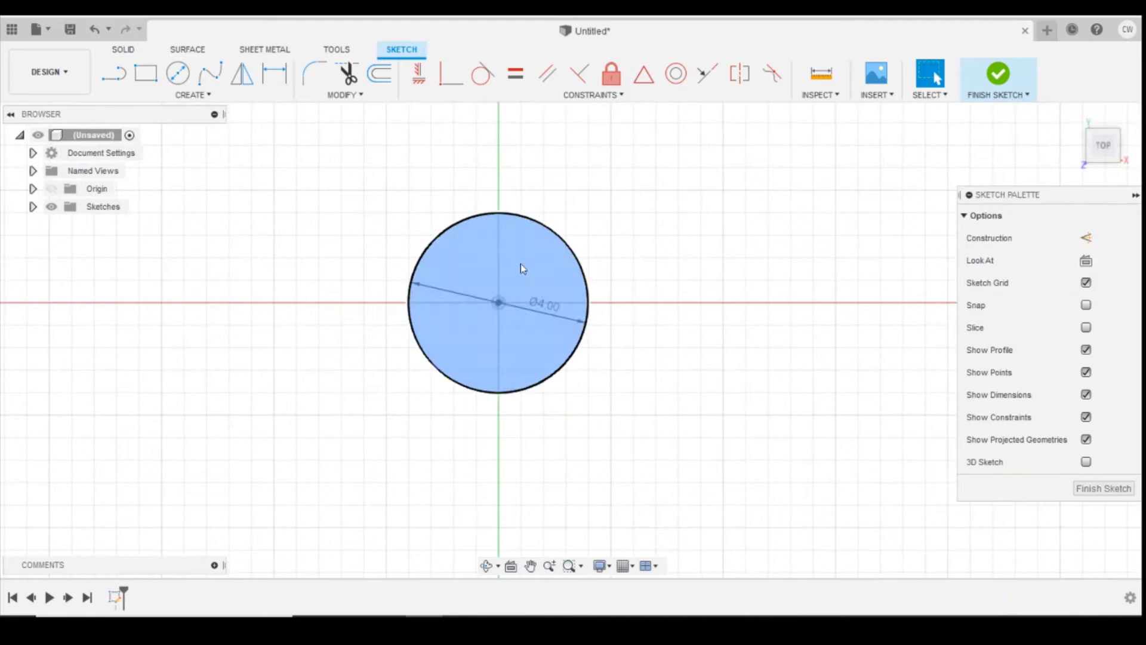
{"action": "right_click", "coordinate": [521, 269]}
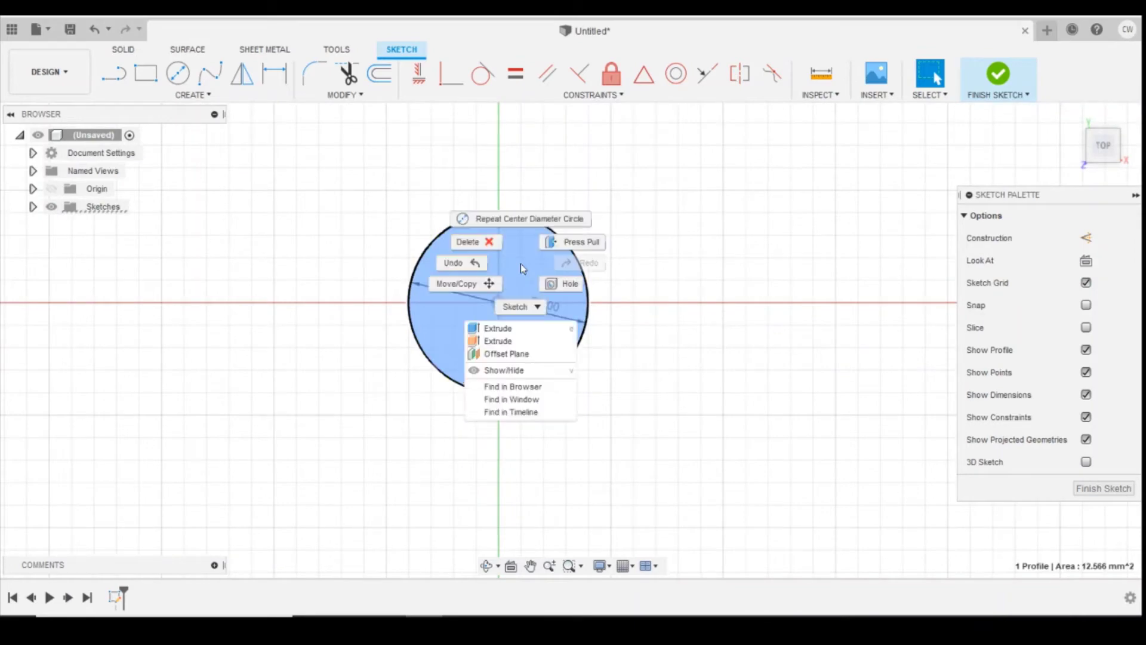
{"action": "left_click", "coordinate": [519, 330]}
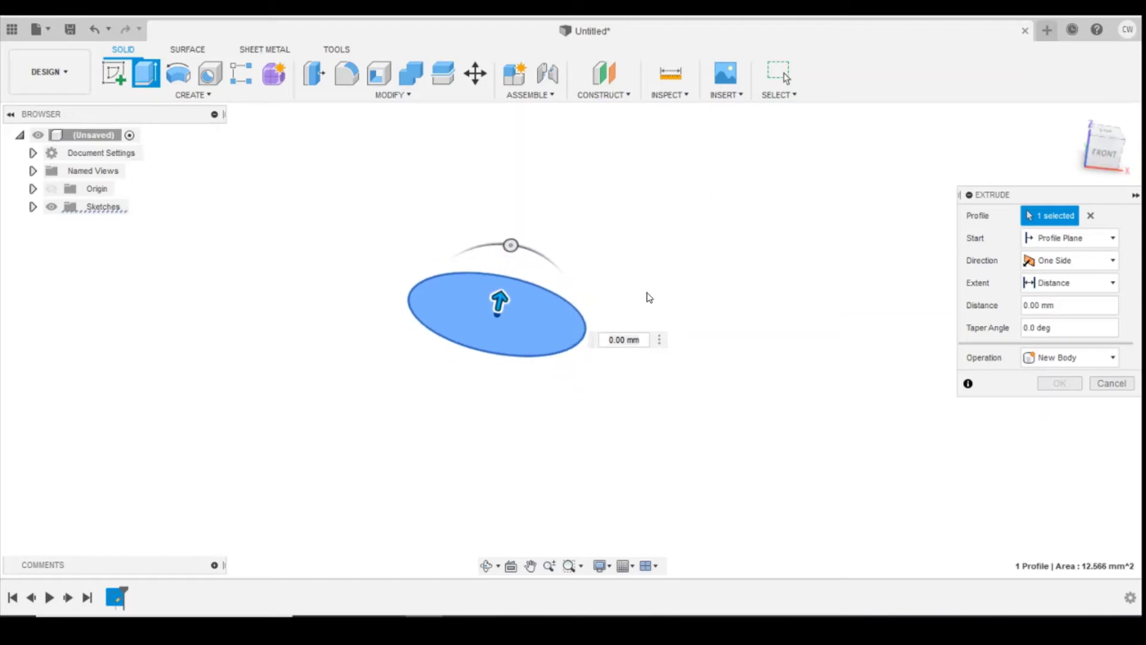
{"action": "left_click_drag", "start_coordinate": [499, 302], "coordinate": [524, 179]}
{"action": "scroll", "coordinate": [636, 364], "scroll_direction": "down", "scroll_amount": 3}
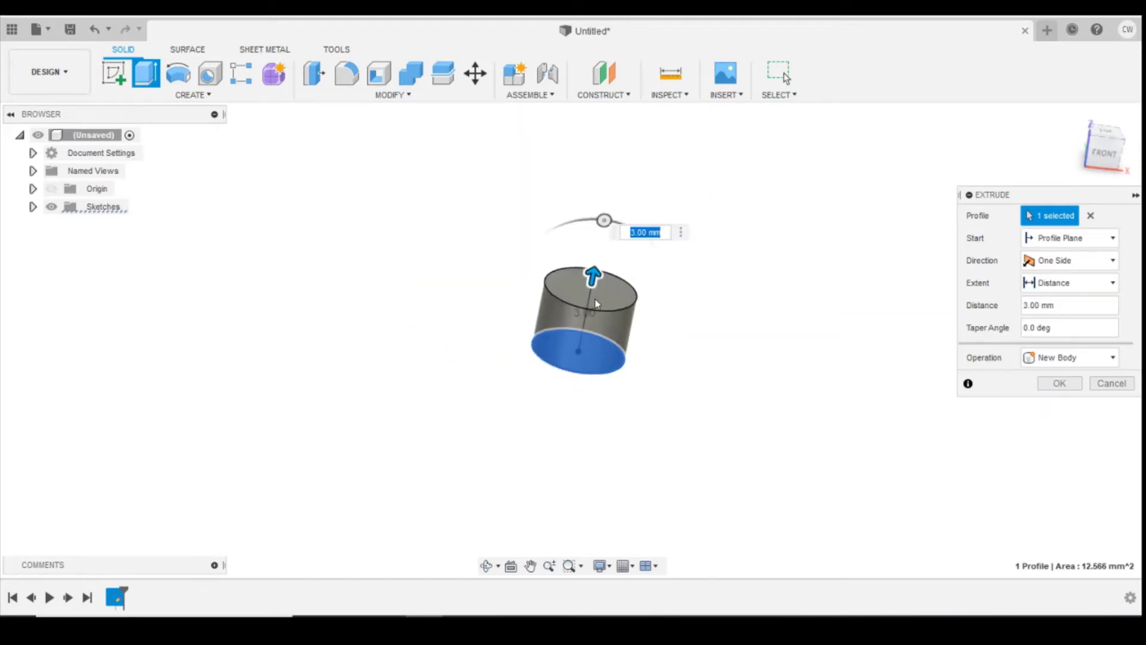
{"action": "left_click_drag", "start_coordinate": [593, 276], "coordinate": [640, 149]}
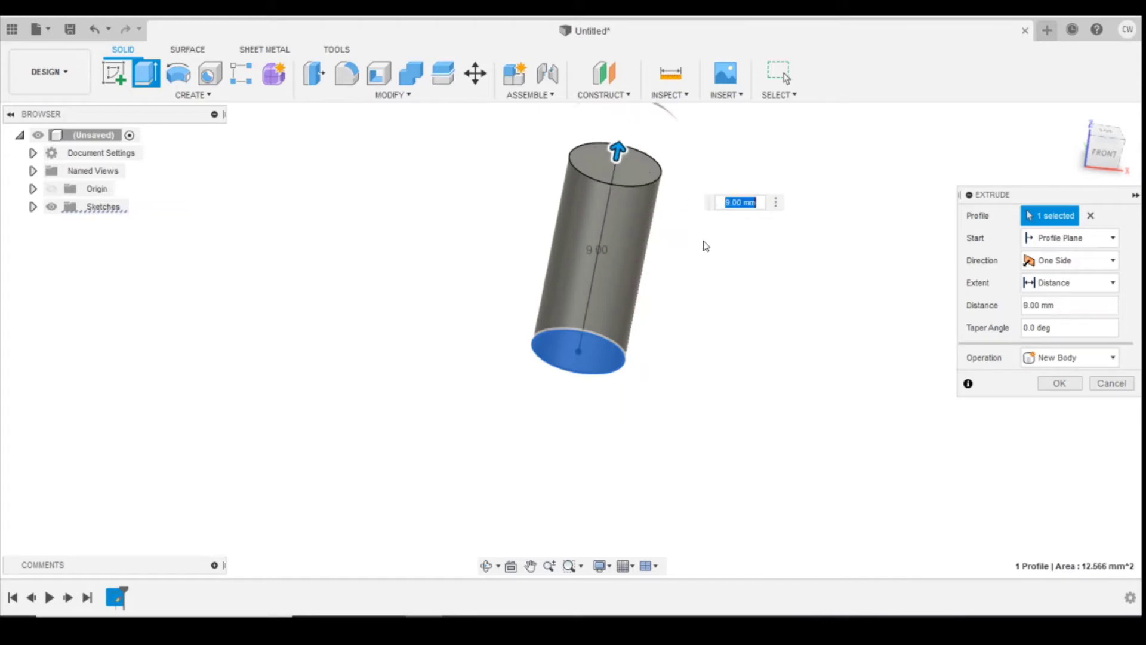
{"action": "left_click", "coordinate": [1060, 385]}
{"action": "scroll", "coordinate": [770, 465], "scroll_direction": "down", "scroll_amount": 2}
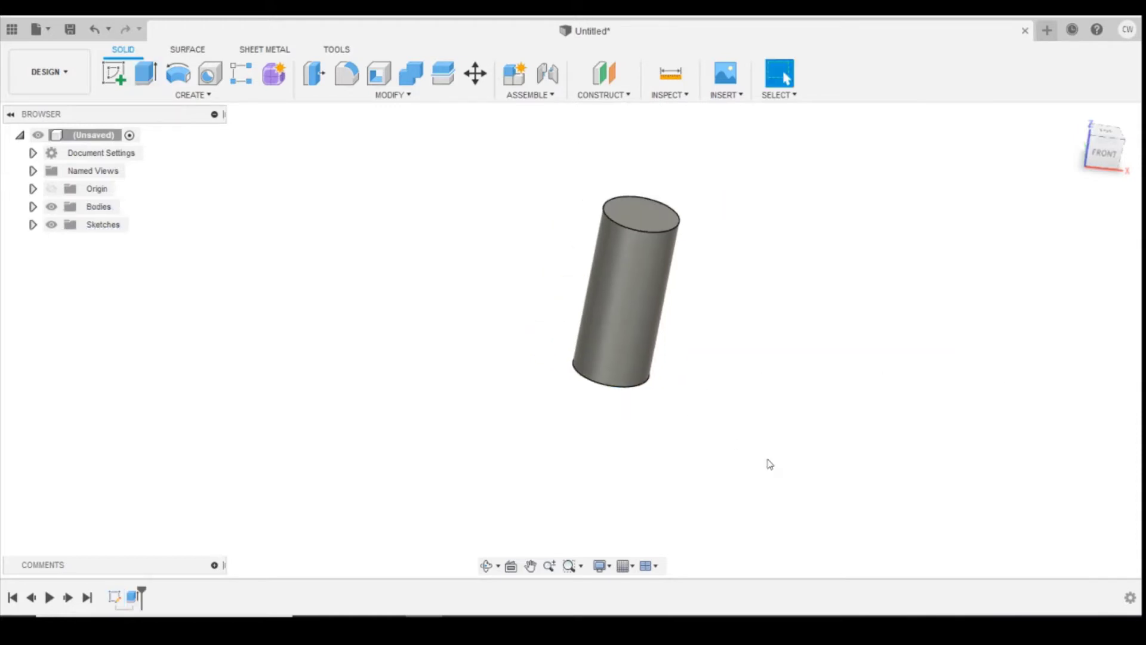
{"action": "scroll", "coordinate": [764, 418], "scroll_direction": "down", "scroll_amount": 1}
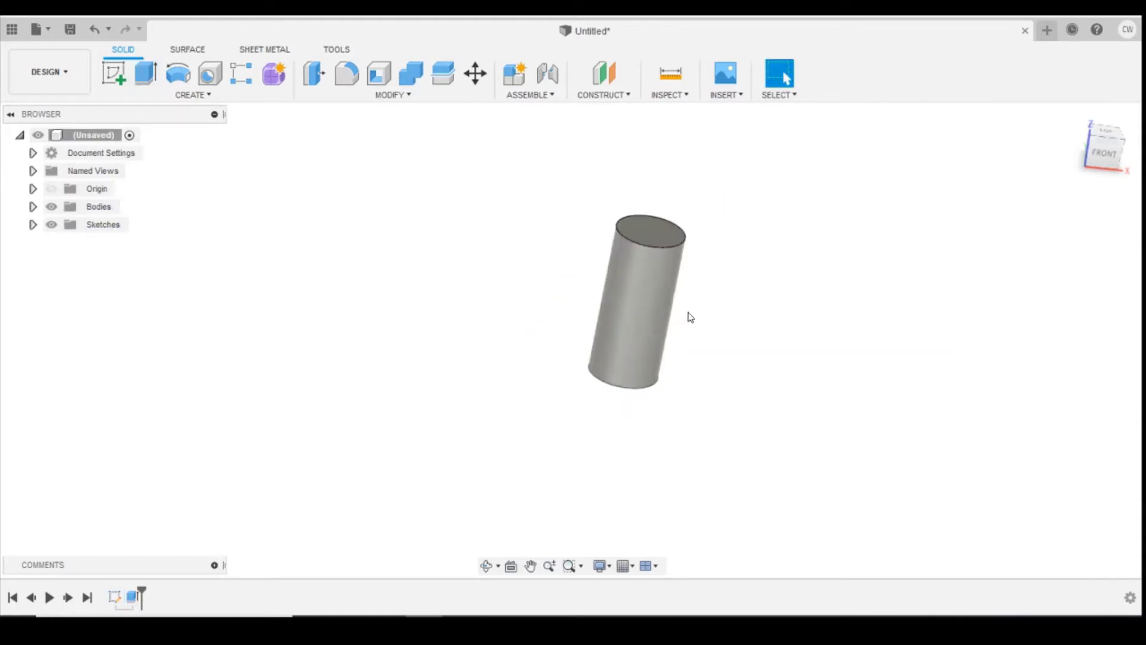
{"action": "scroll", "coordinate": [812, 310], "scroll_direction": "up", "scroll_amount": 1}
{"action": "scroll", "coordinate": [743, 346], "scroll_direction": "down", "scroll_amount": 2}
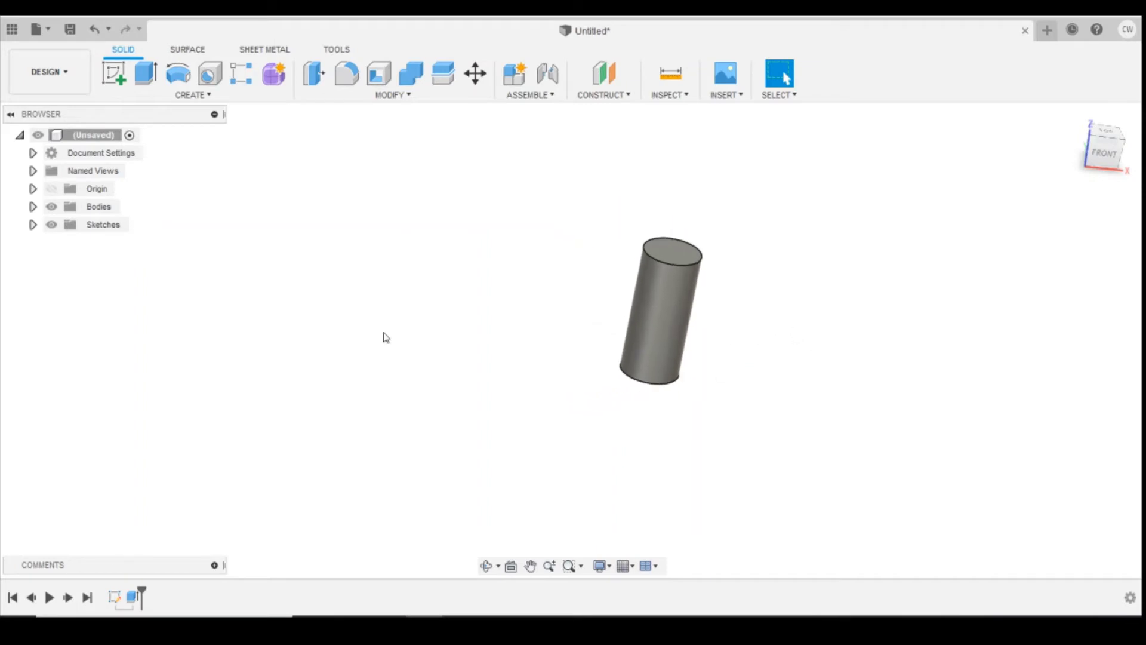
{"action": "scroll", "coordinate": [280, 374], "scroll_direction": "down", "scroll_amount": 1}
{"action": "scroll", "coordinate": [279, 374], "scroll_direction": "down", "scroll_amount": 1}
{"action": "scroll", "coordinate": [366, 292], "scroll_direction": "up", "scroll_amount": 2}
{"action": "scroll", "coordinate": [166, 279], "scroll_direction": "down", "scroll_amount": 2}
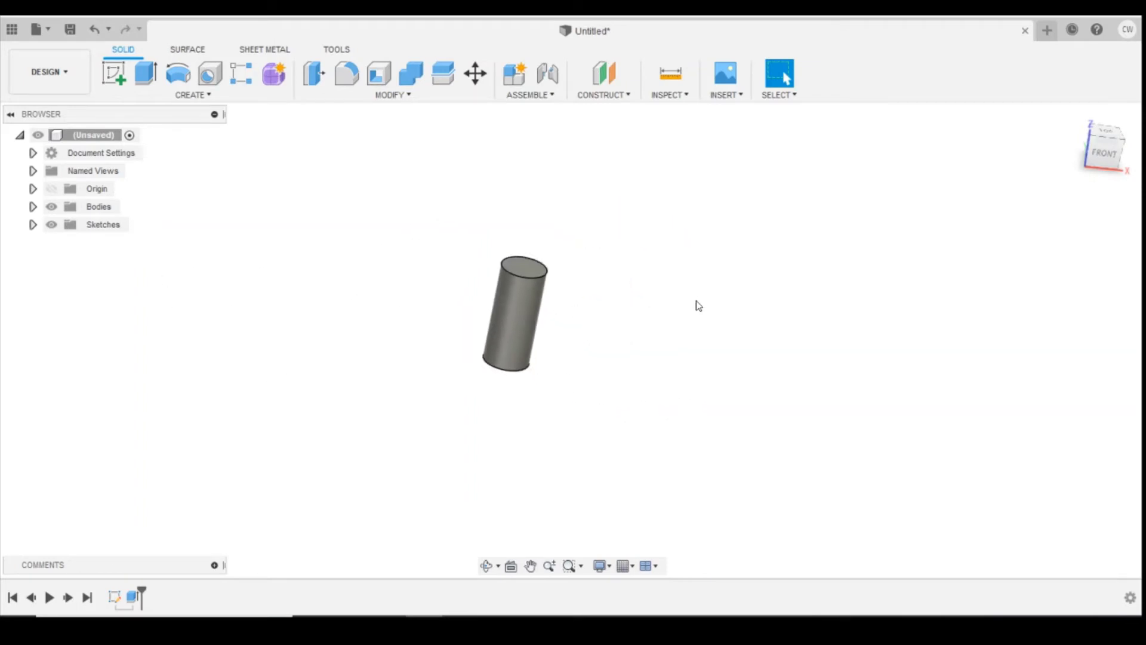
{"action": "scroll", "coordinate": [696, 304], "scroll_direction": "up", "scroll_amount": 2}
Sketch a 1.5 mm diameter circle centred on the cylinder's top face
{"action": "left_click", "coordinate": [115, 74]}
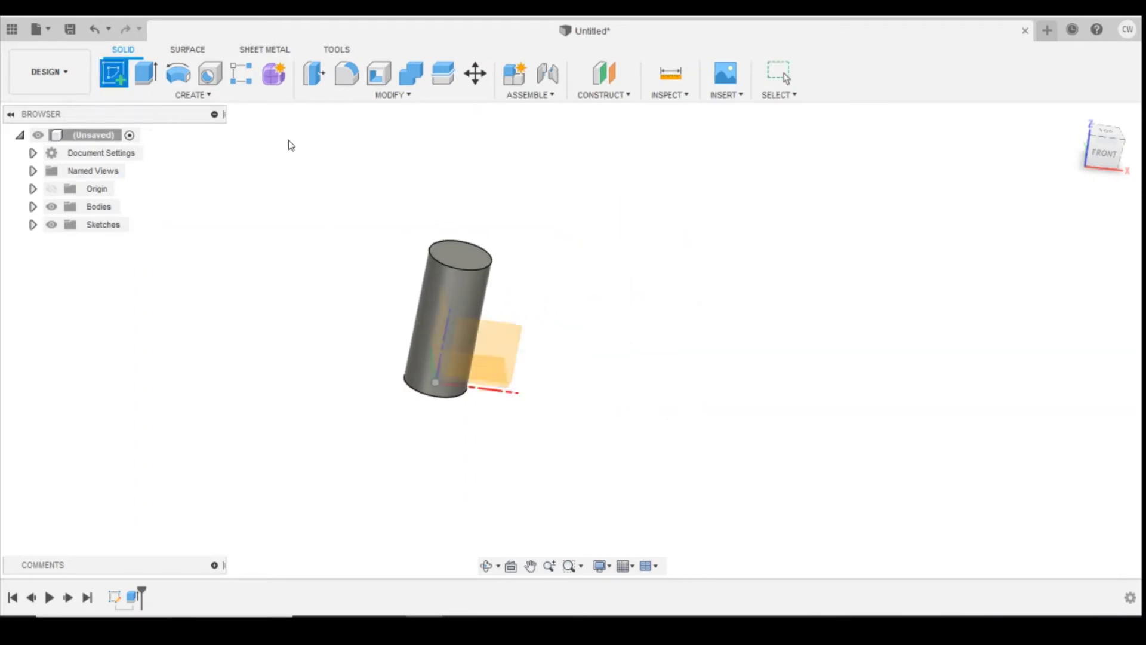
{"action": "left_click", "coordinate": [467, 257]}
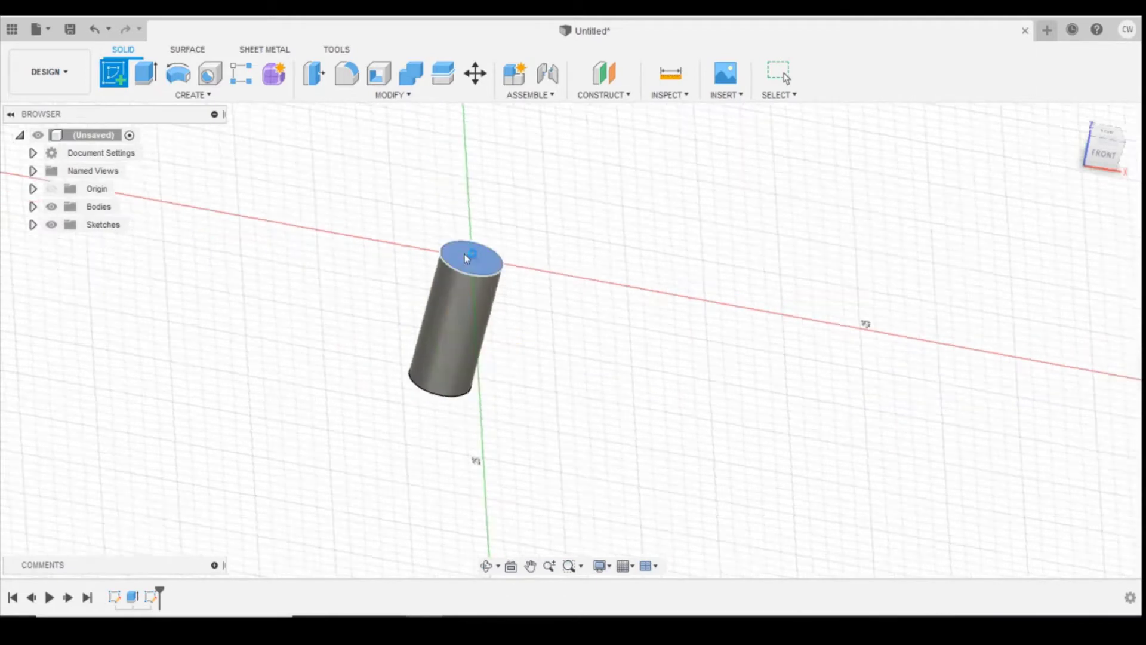
{"action": "left_click", "coordinate": [175, 96]}
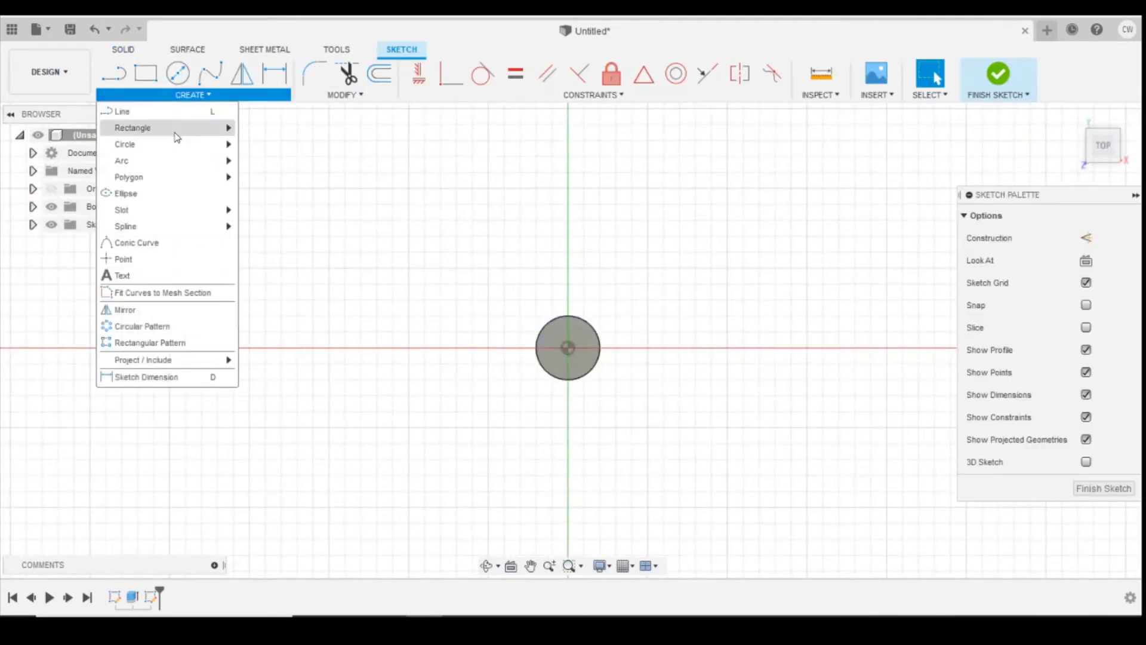
{"action": "mouse_move", "coordinate": [182, 144]}
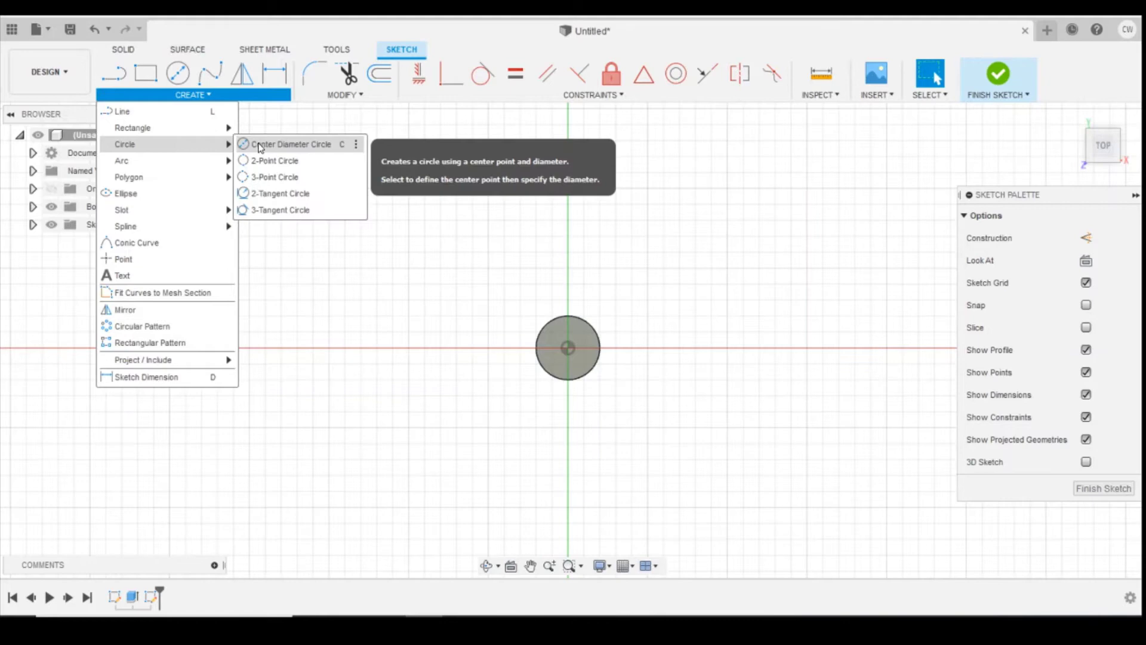
{"action": "left_click", "coordinate": [260, 145]}
{"action": "scroll", "coordinate": [565, 333], "scroll_direction": "up", "scroll_amount": 3}
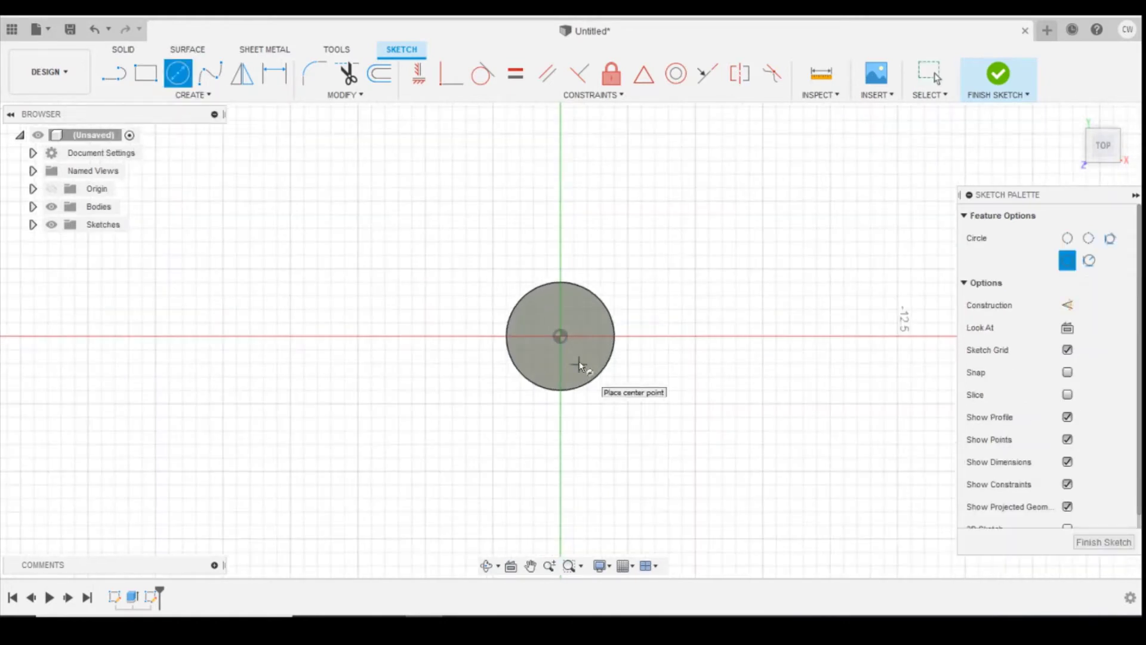
{"action": "left_click", "coordinate": [558, 334]}
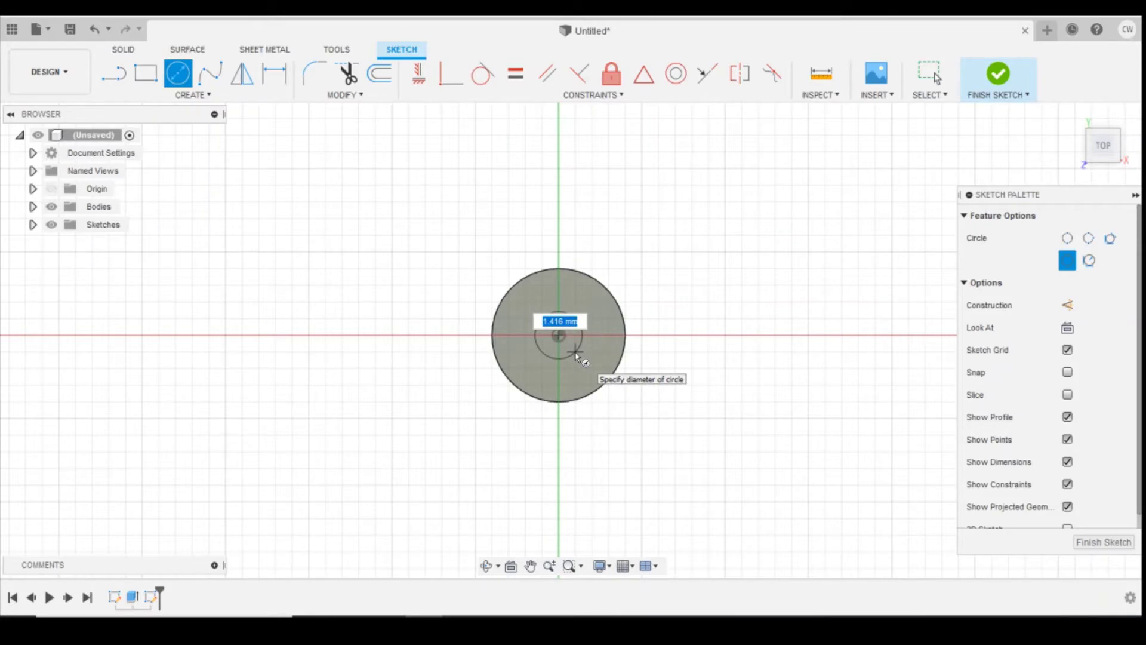
{"action": "type", "text": "1.5"}
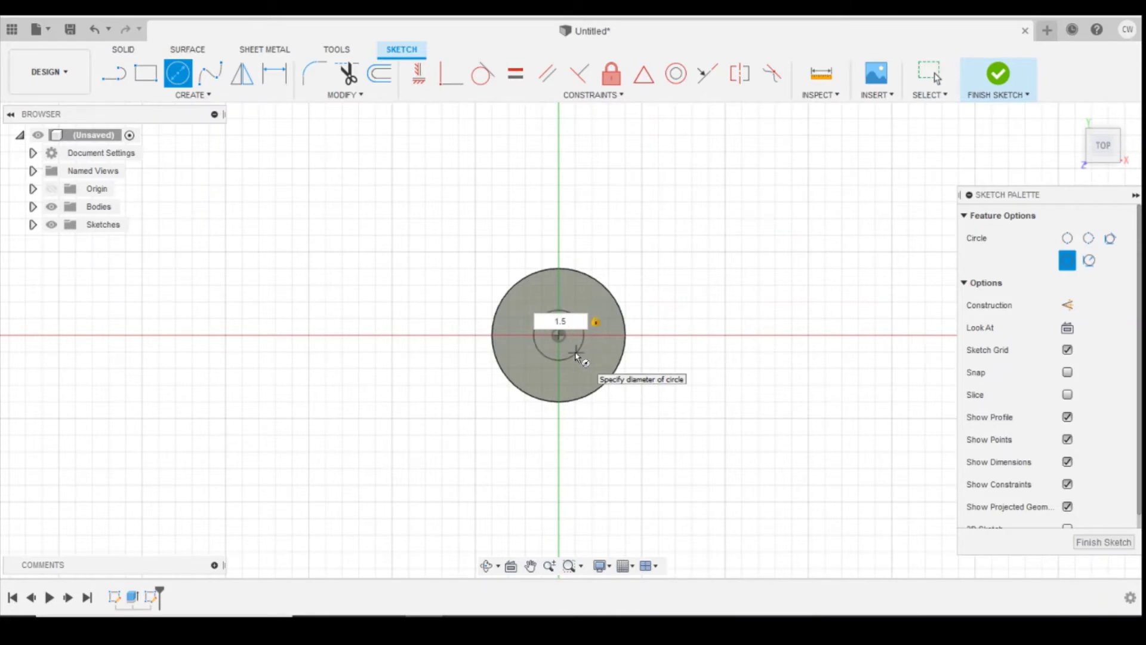
{"action": "key", "text": "Return"}
{"action": "key", "text": "Escape"}
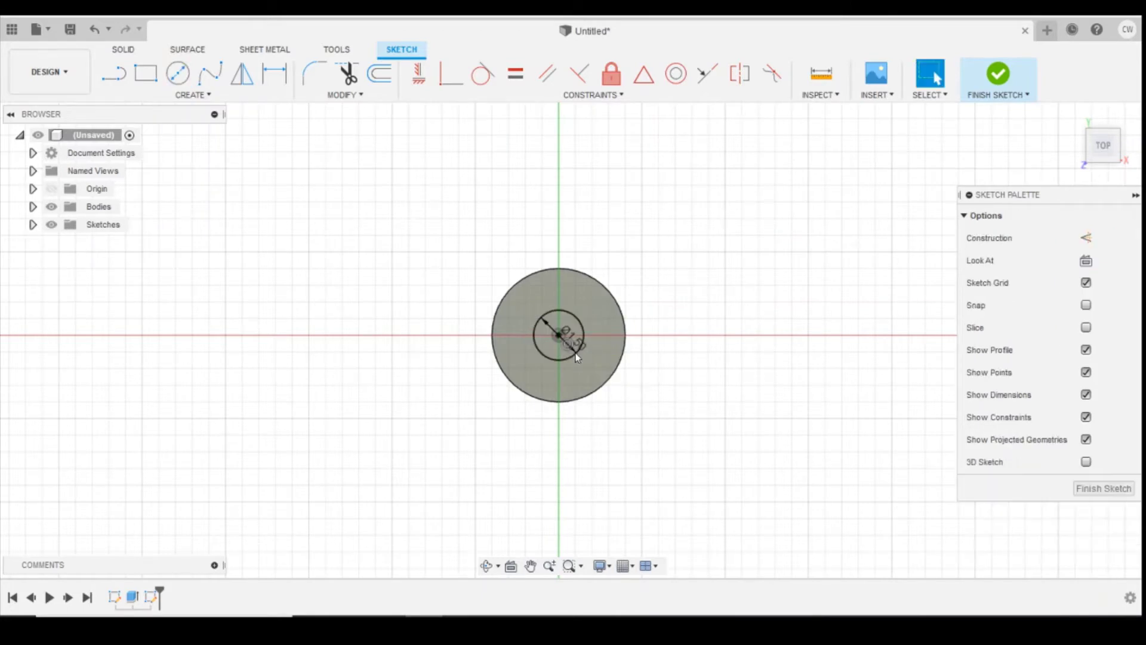
Extrude the small circle upward 1.5 mm, joining it to the cylinder as a boss
{"action": "scroll", "coordinate": [571, 325], "scroll_direction": "up", "scroll_amount": 2}
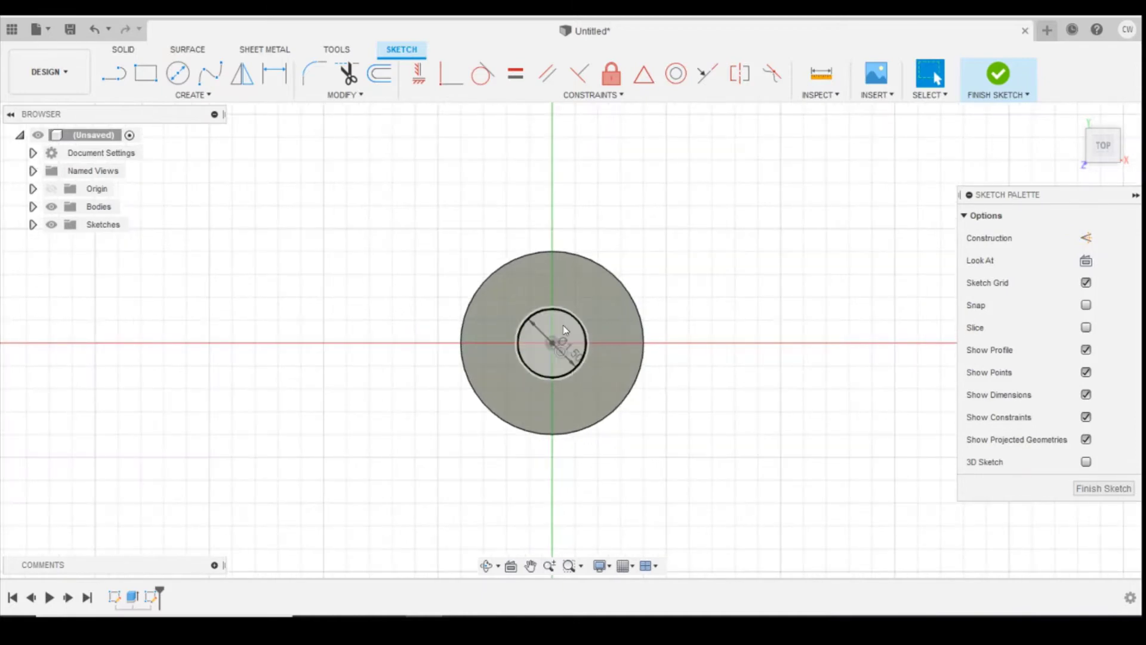
{"action": "right_click", "coordinate": [565, 330]}
{"action": "left_click", "coordinate": [540, 391]}
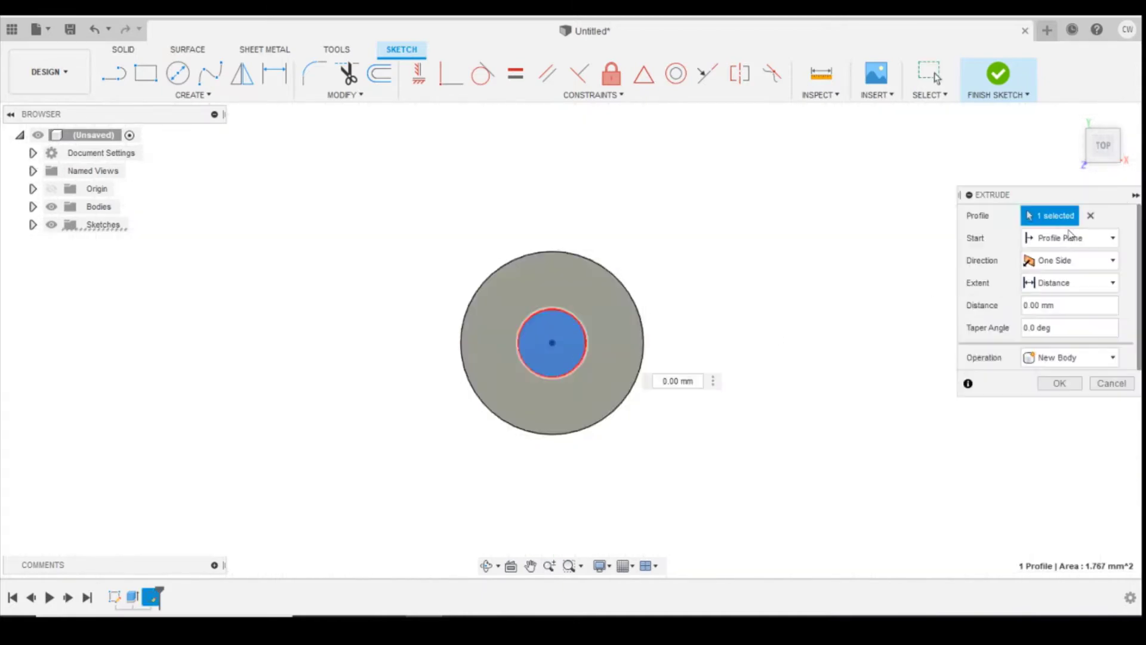
{"action": "left_click", "coordinate": [1090, 160]}
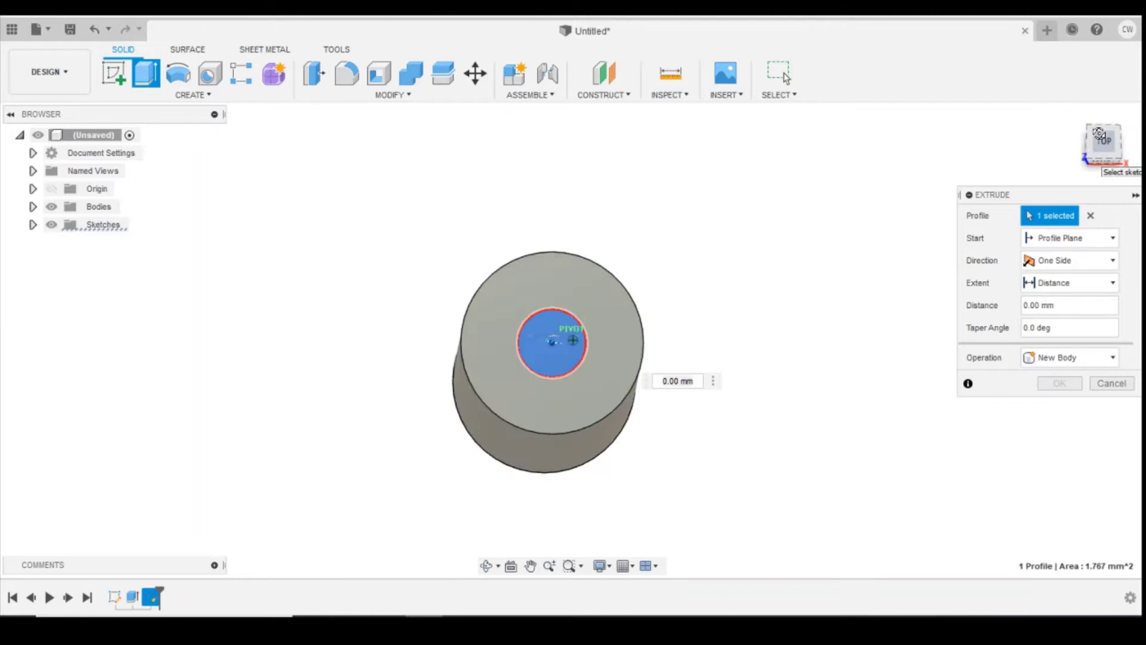
{"action": "left_click_drag", "start_coordinate": [544, 330], "coordinate": [556, 281]}
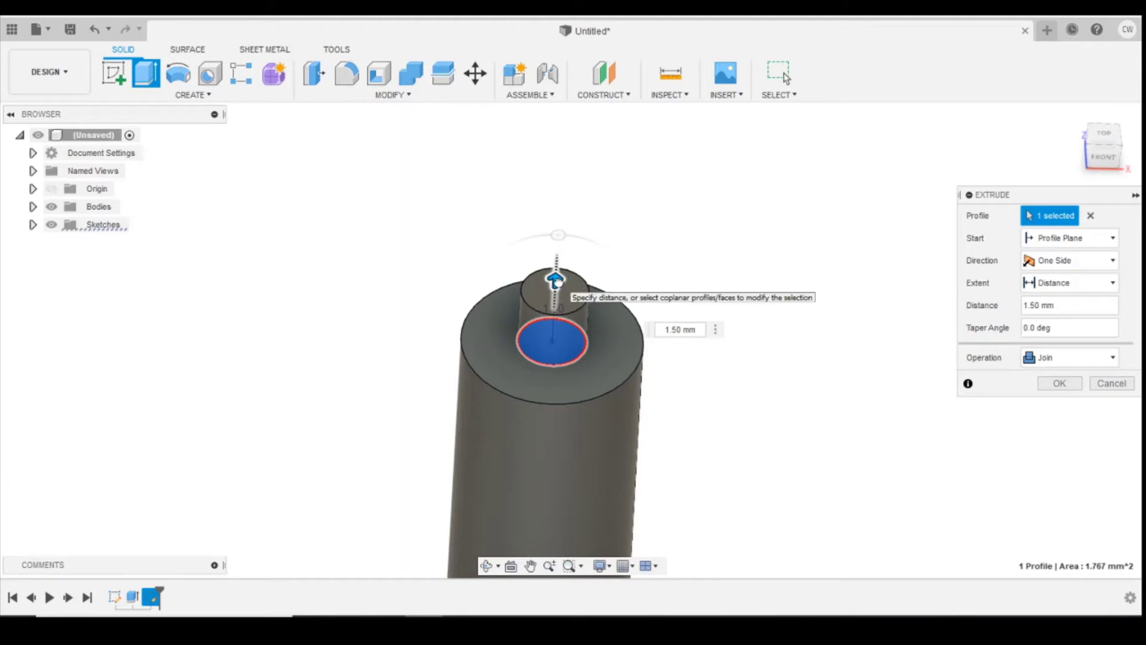
{"action": "left_click_drag", "start_coordinate": [555, 281], "coordinate": [555, 280]}
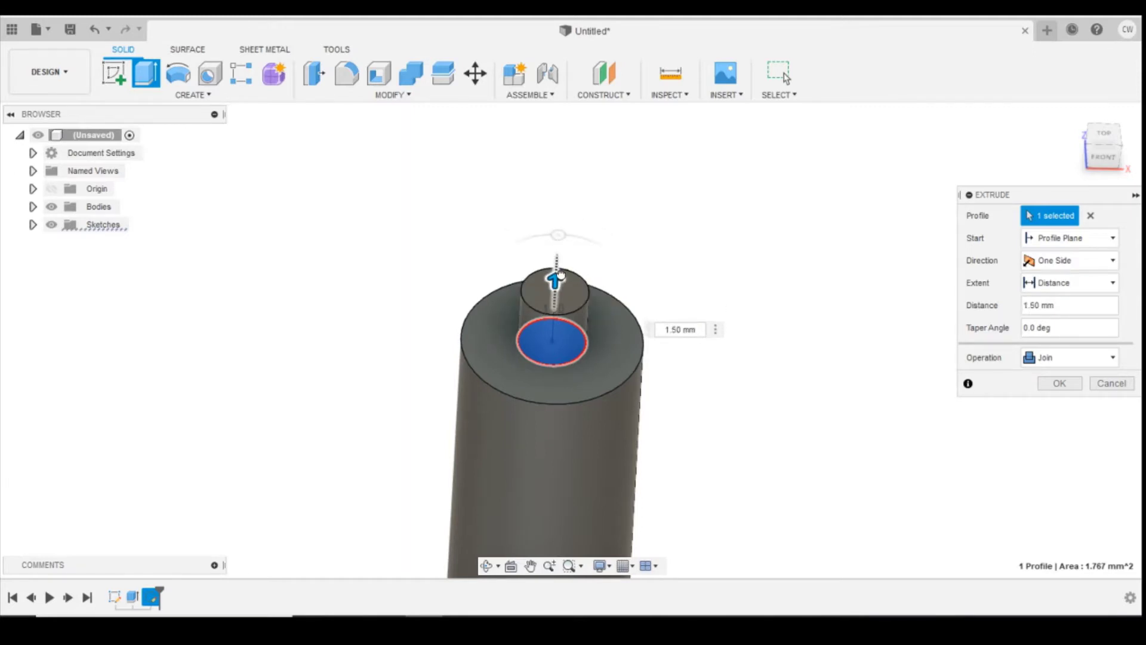
{"action": "left_click", "coordinate": [1072, 385]}
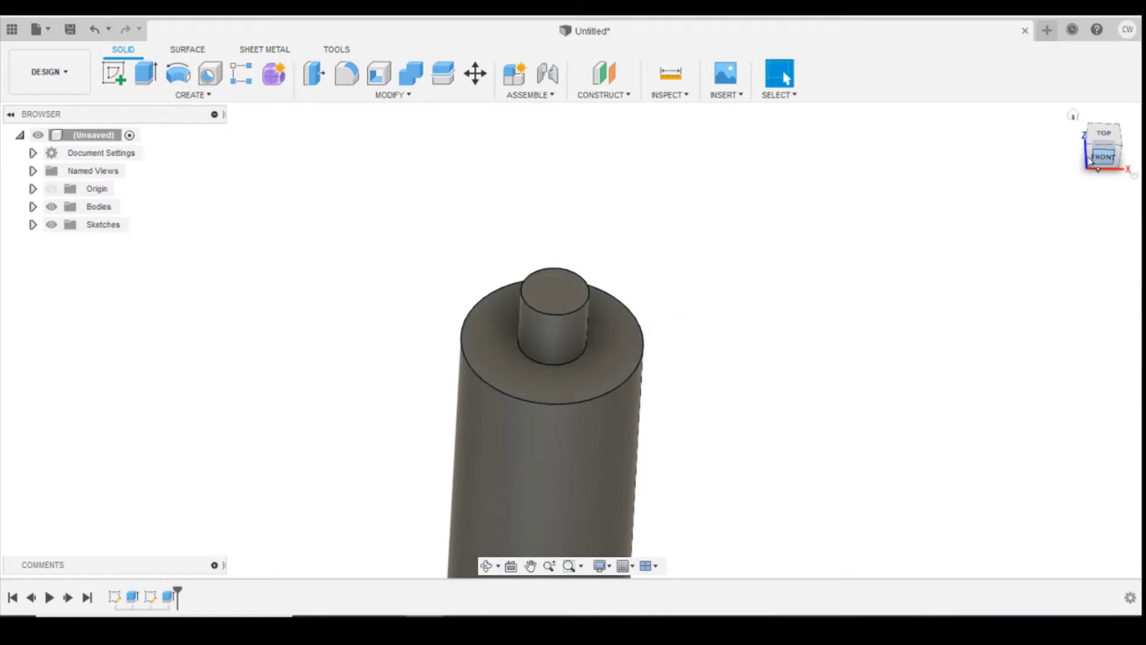
Fillet the top outer edge of the 4 mm cylinder with a 1.5 mm constant radius
{"action": "left_click", "coordinate": [1073, 115]}
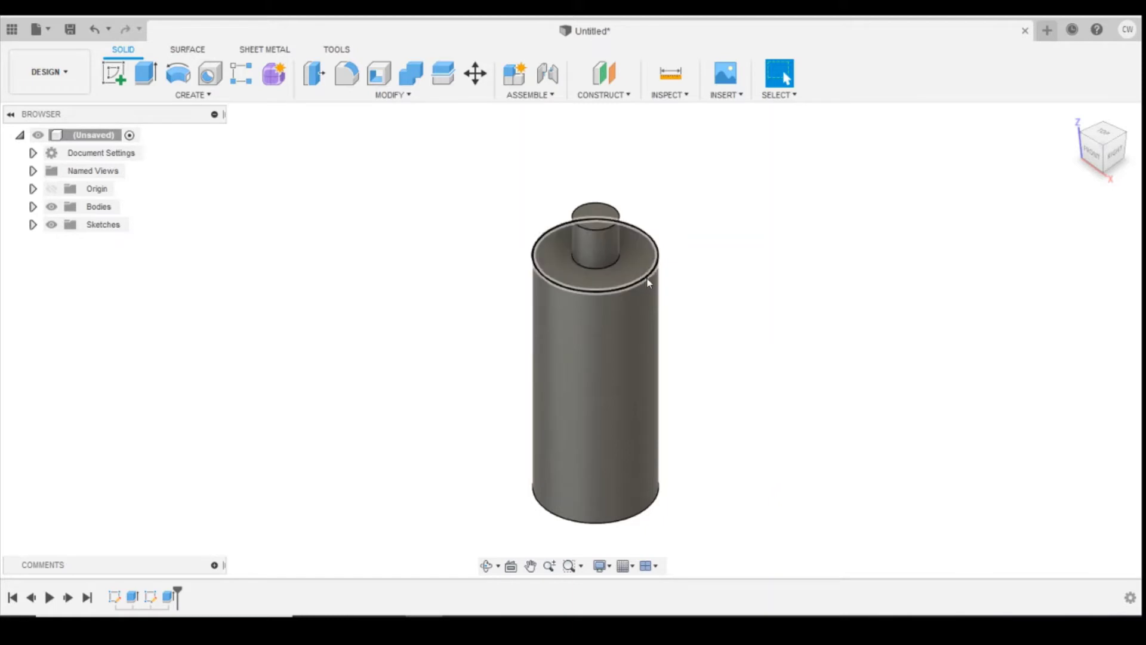
{"action": "left_click", "coordinate": [347, 74]}
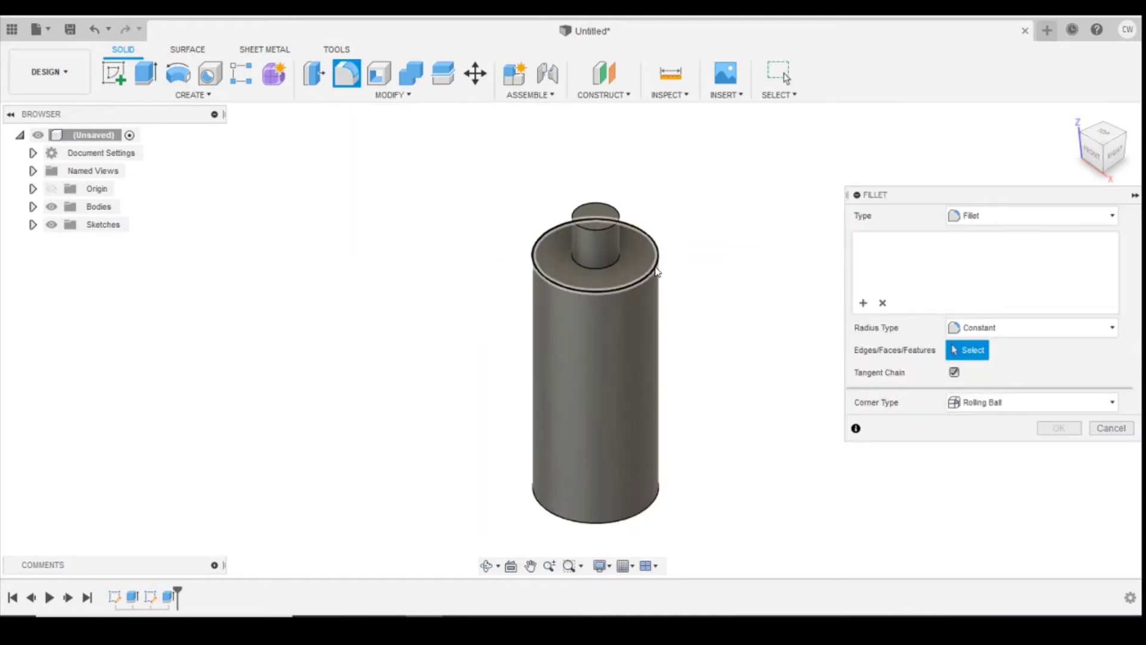
{"action": "left_click", "coordinate": [635, 279]}
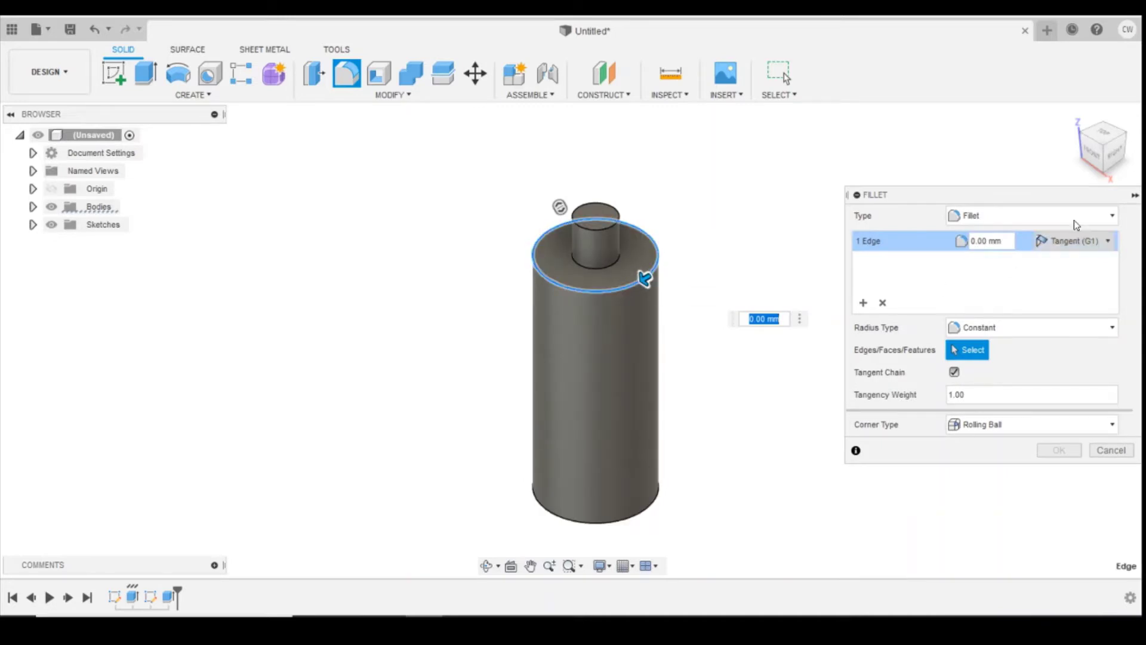
{"action": "left_click", "coordinate": [1092, 158]}
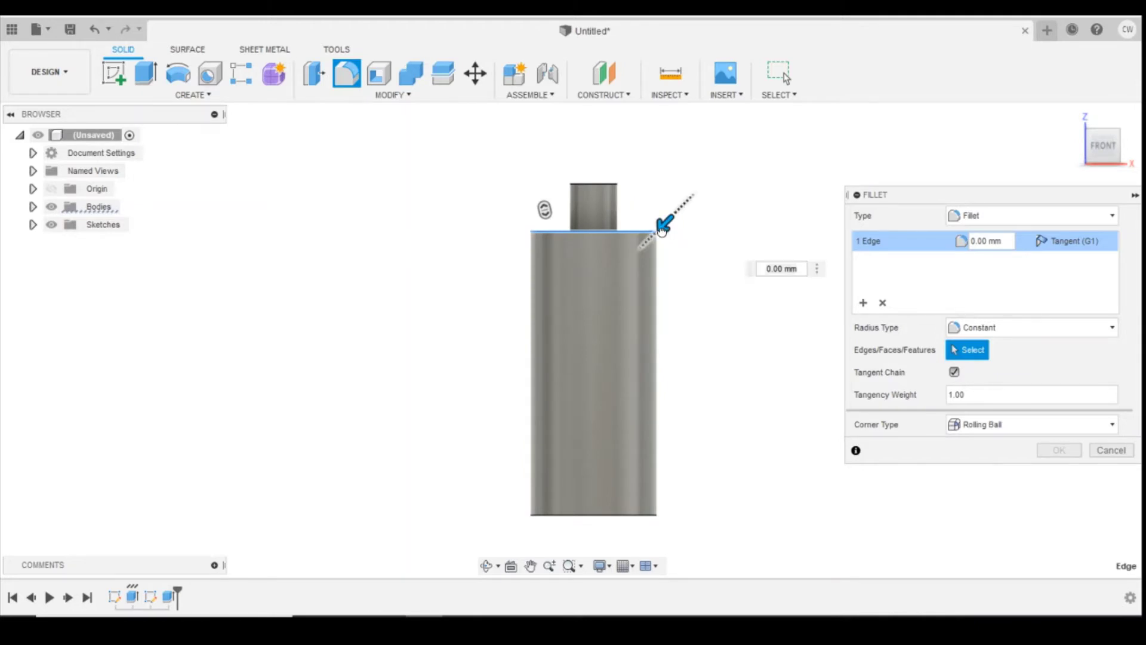
{"action": "left_click_drag", "start_coordinate": [661, 230], "coordinate": [636, 266]}
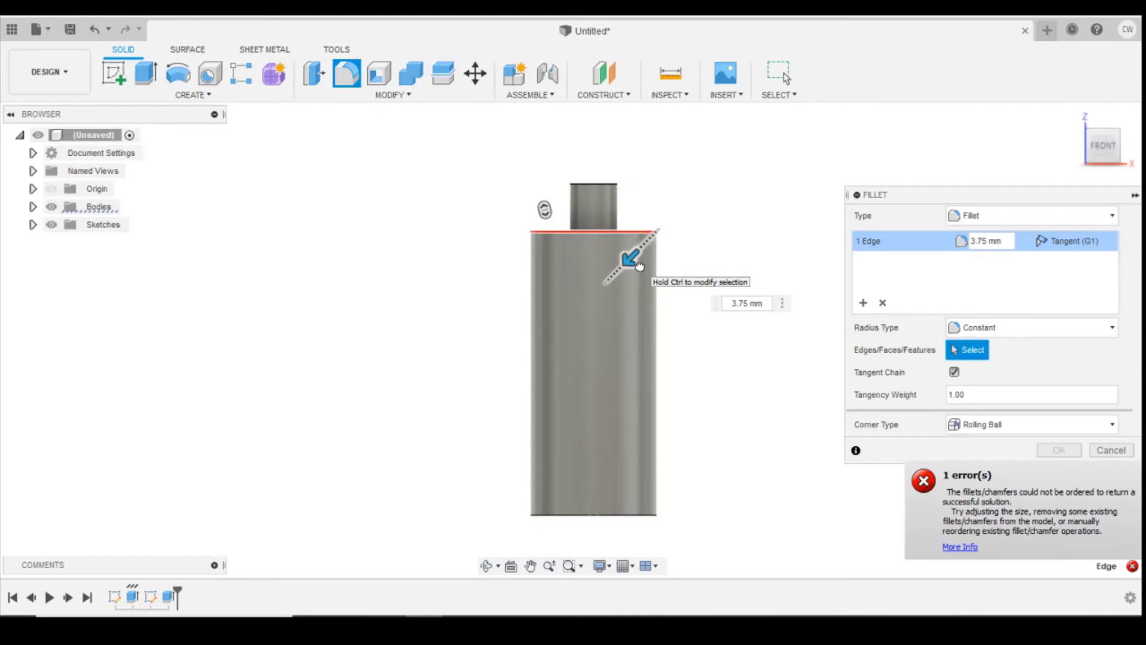
{"action": "left_click_drag", "start_coordinate": [639, 266], "coordinate": [651, 242]}
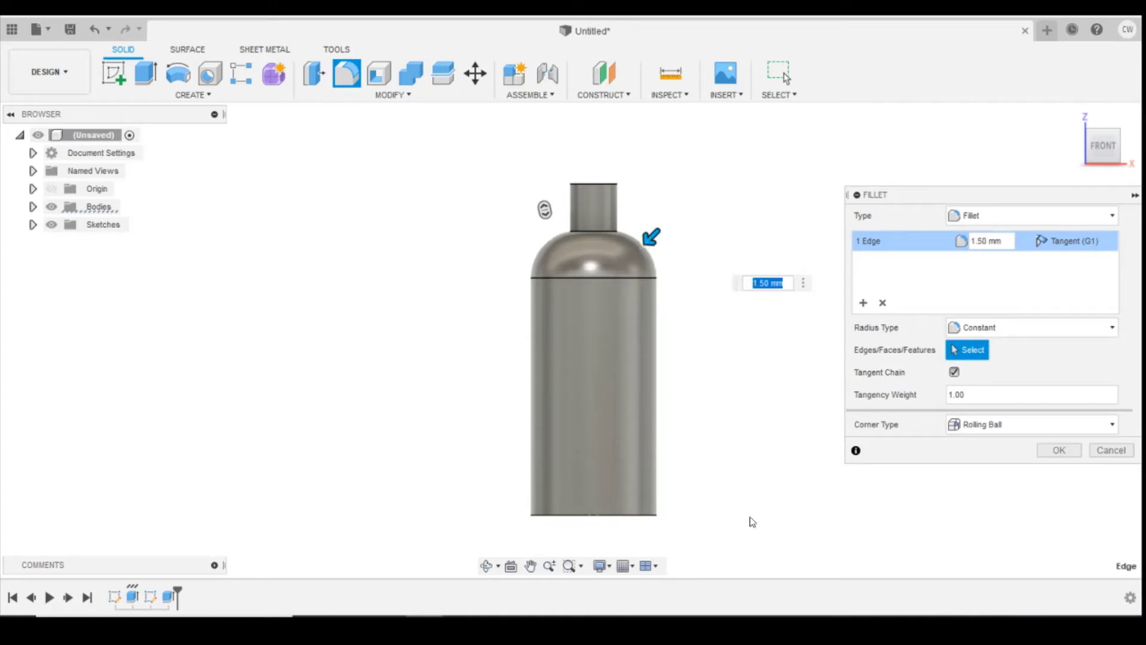
{"action": "left_click", "coordinate": [1059, 451]}
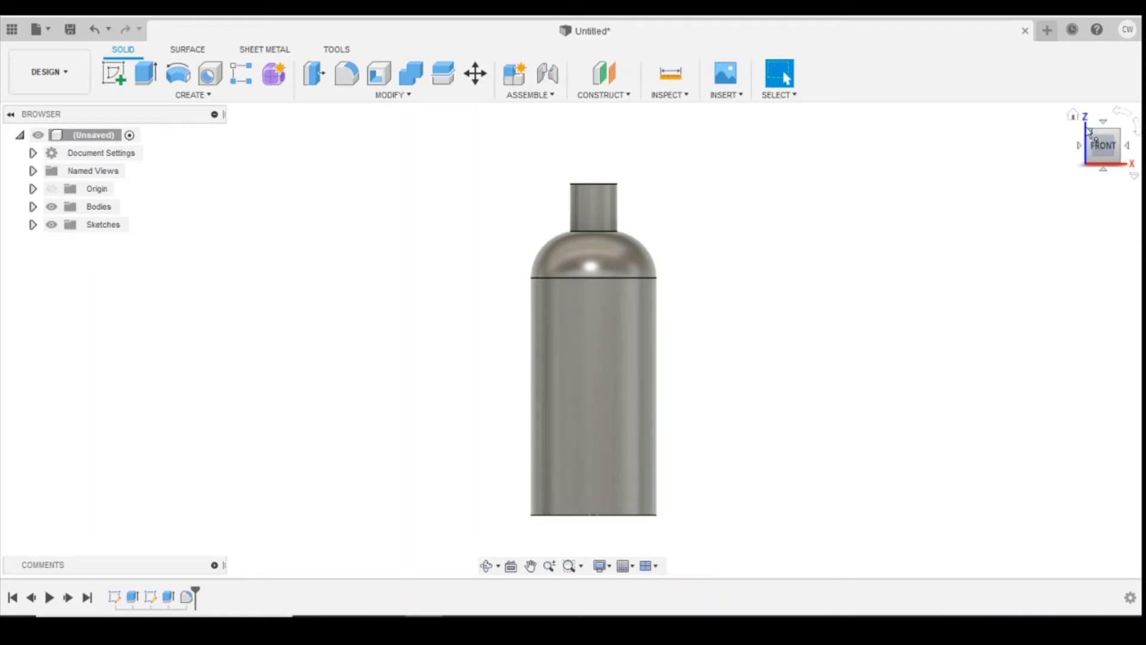
Edit the boss sketch and set the circle's diameter to 2 mm to widen the bottle neck
{"action": "left_click", "coordinate": [1073, 115]}
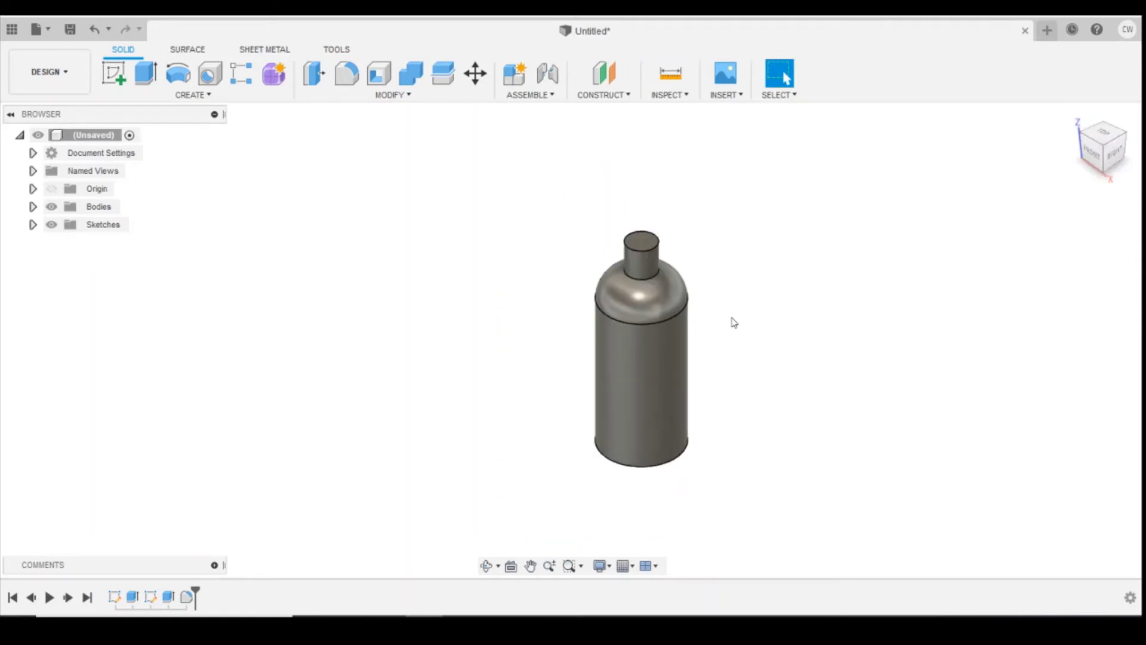
{"action": "scroll", "coordinate": [795, 287], "scroll_direction": "up", "scroll_amount": 3}
{"action": "scroll", "coordinate": [773, 297], "scroll_direction": "down", "scroll_amount": 1}
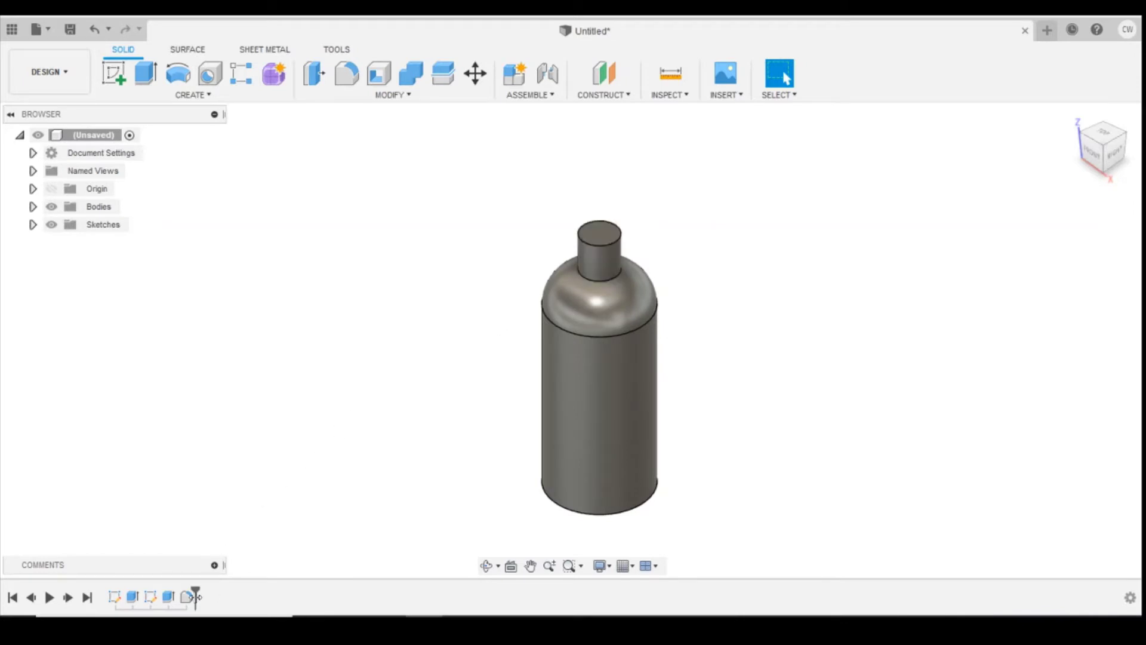
{"action": "right_click", "coordinate": [152, 598]}
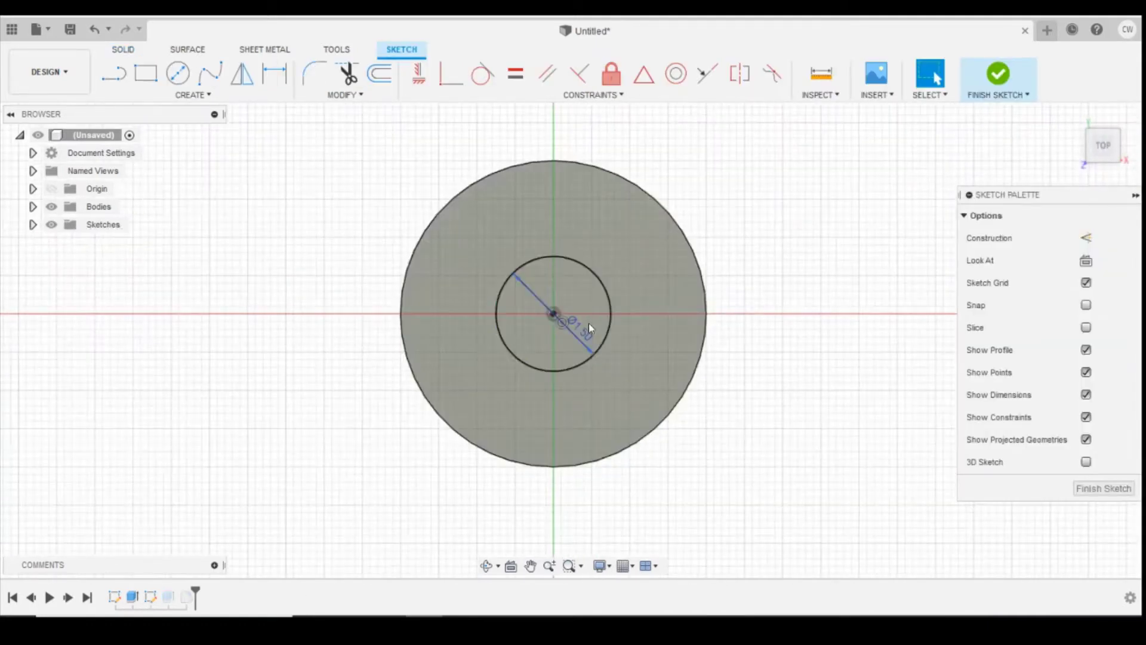
{"action": "double_click", "coordinate": [587, 339]}
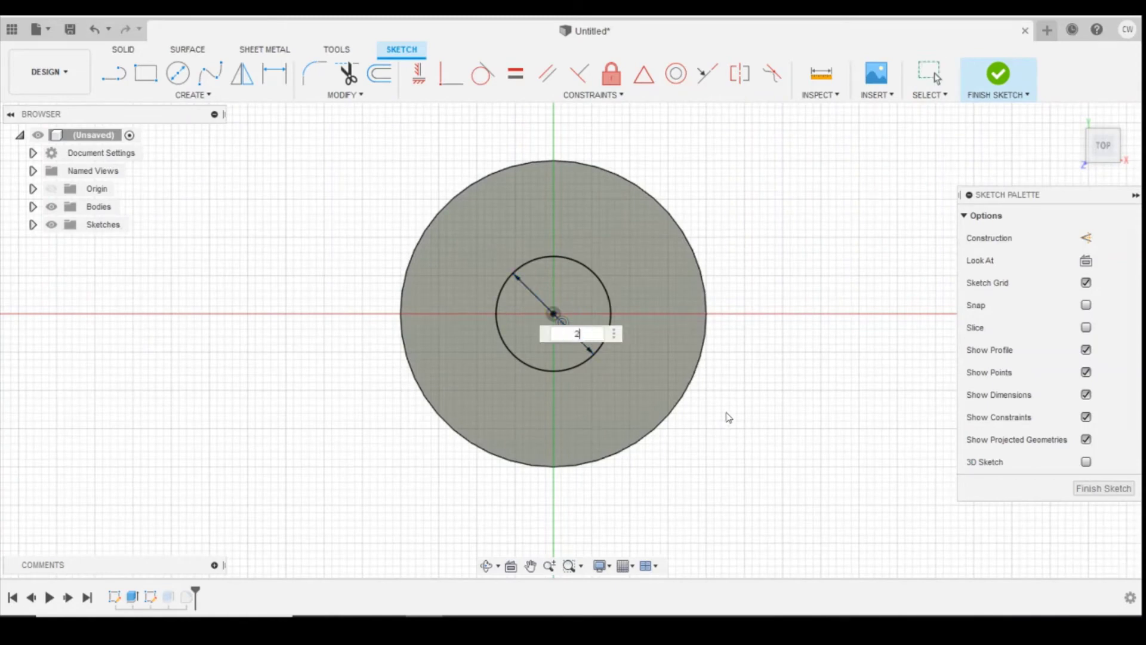
{"action": "key", "text": "Return"}
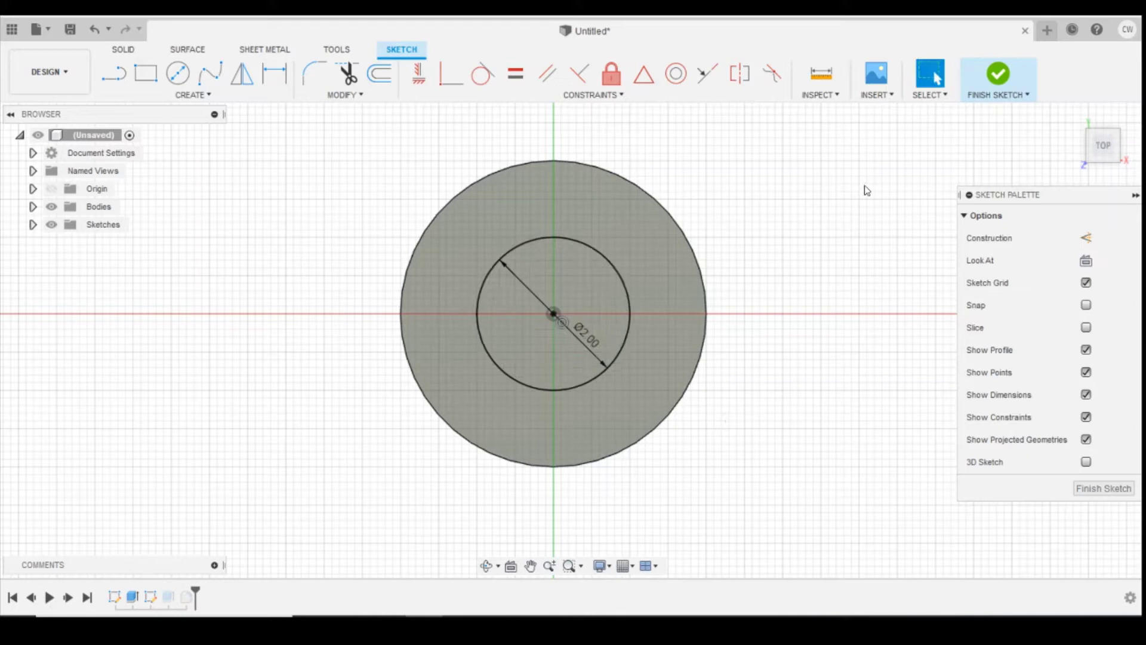
{"action": "left_click", "coordinate": [1011, 83]}
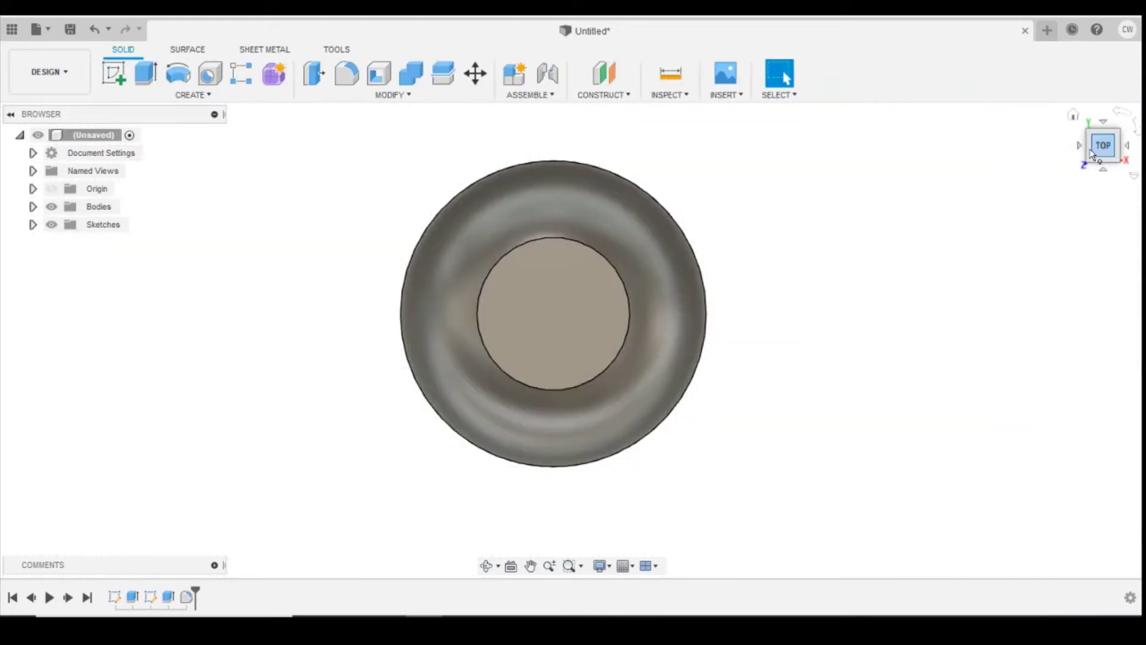
Sketch a 1.5 mm diameter center circle on the top face of the neck, centred on the origin
{"action": "left_click_drag", "start_coordinate": [1105, 141], "coordinate": [905, 264]}
{"action": "scroll", "coordinate": [903, 261], "scroll_direction": "down", "scroll_amount": 3}
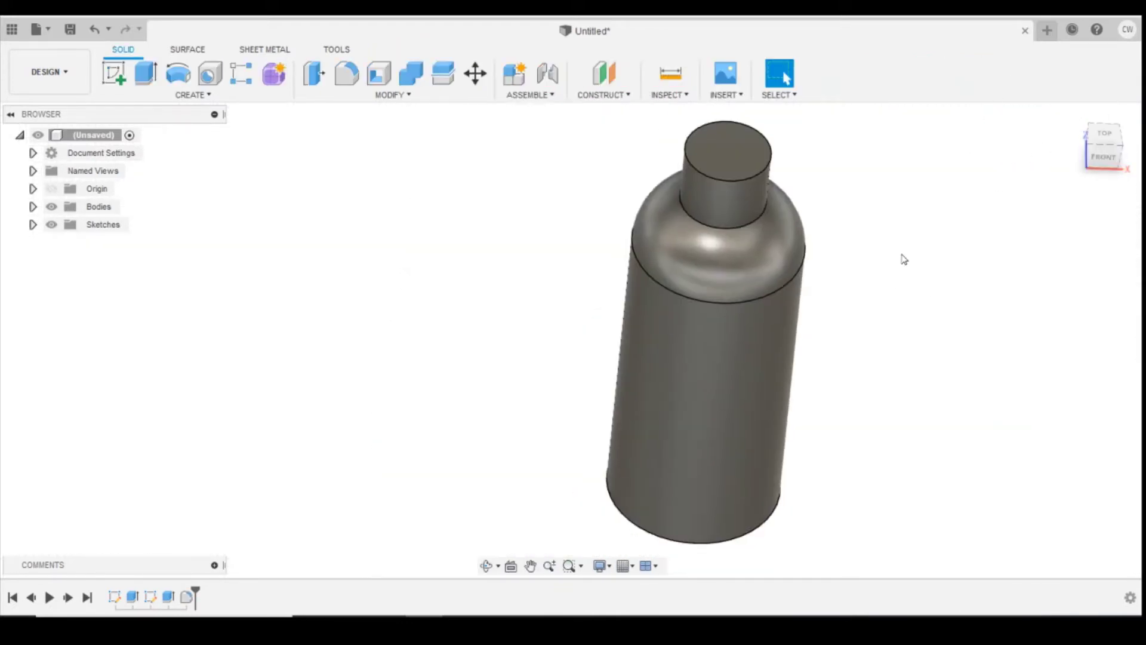
{"action": "left_click", "coordinate": [1100, 151]}
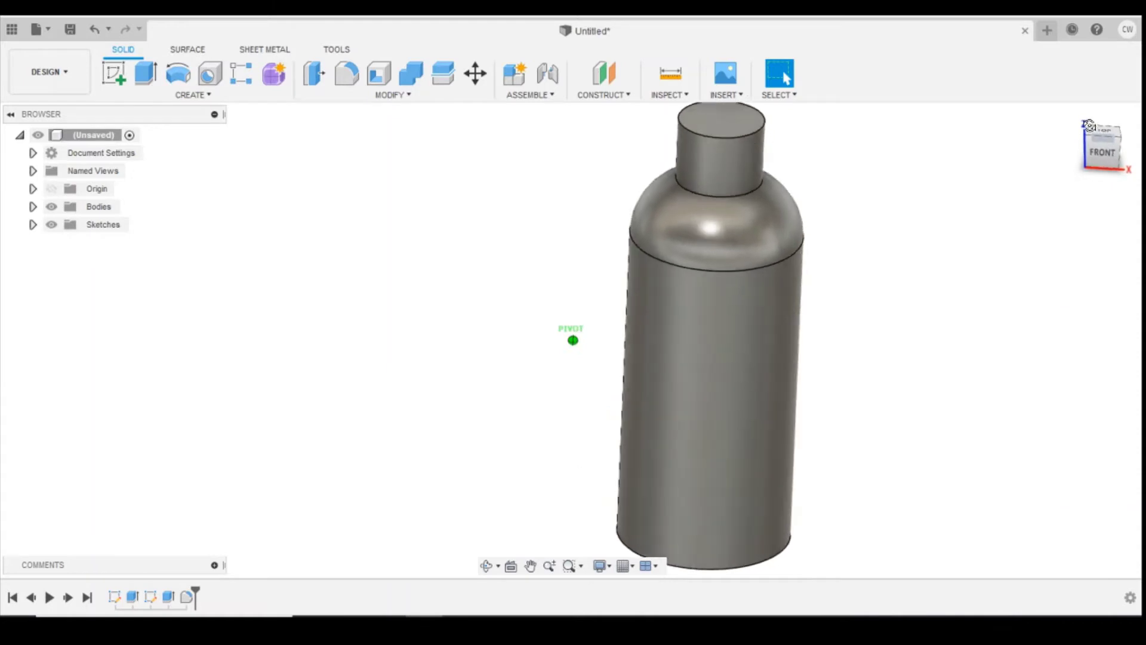
{"action": "scroll", "coordinate": [782, 323], "scroll_direction": "down", "scroll_amount": 2}
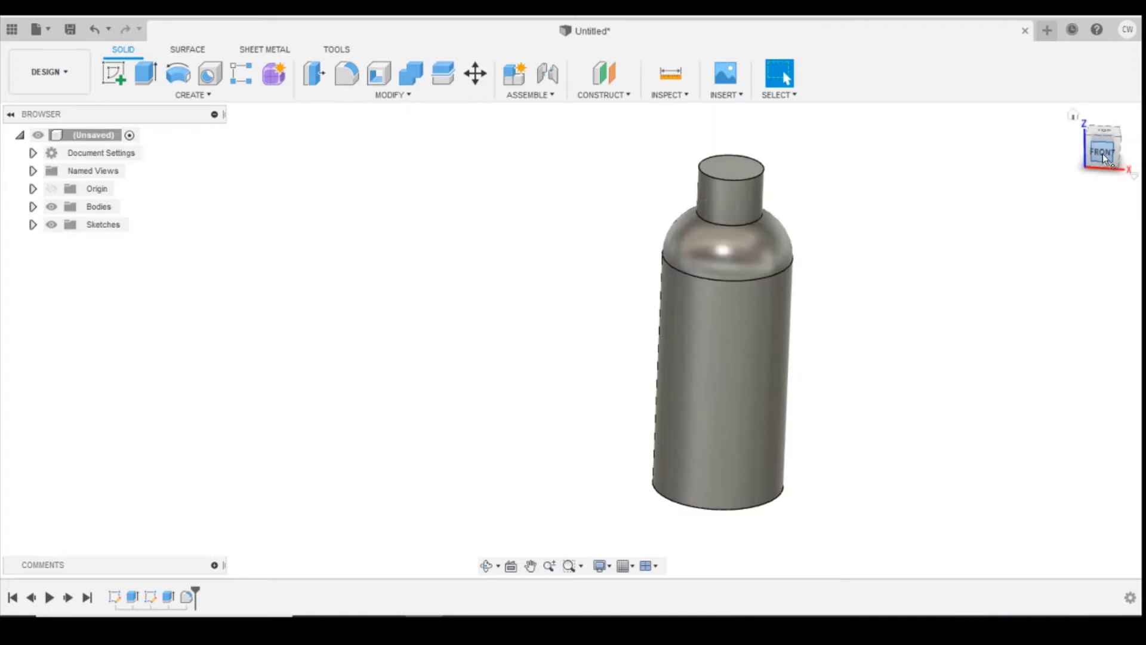
{"action": "left_click_drag", "start_coordinate": [1095, 153], "coordinate": [1111, 170]}
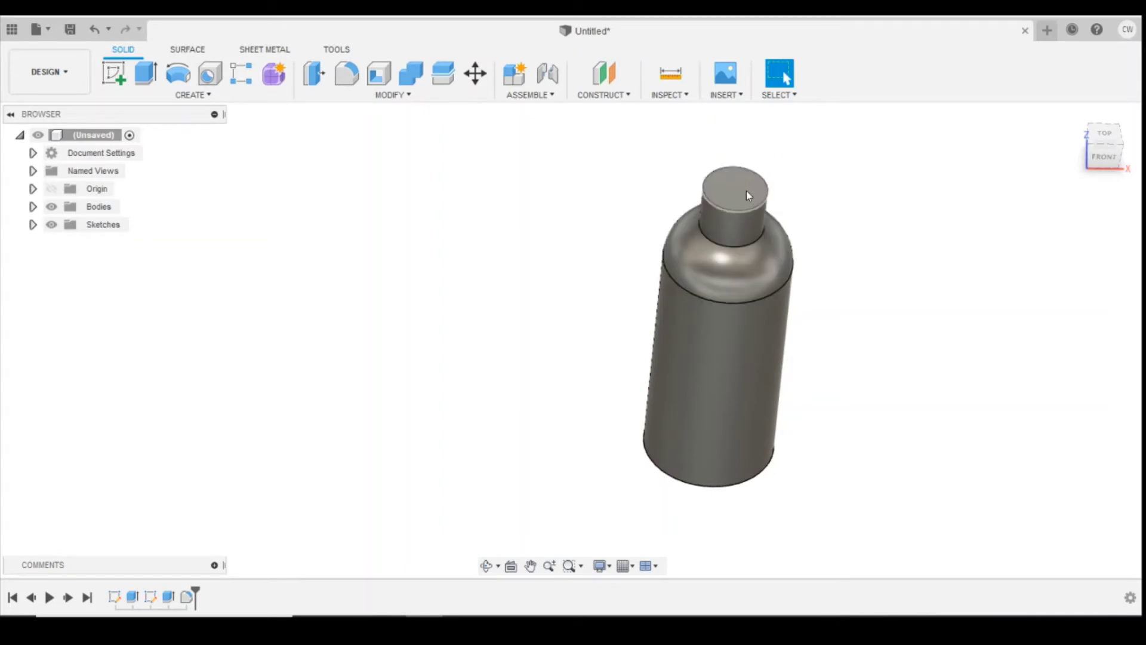
{"action": "left_click", "coordinate": [114, 72]}
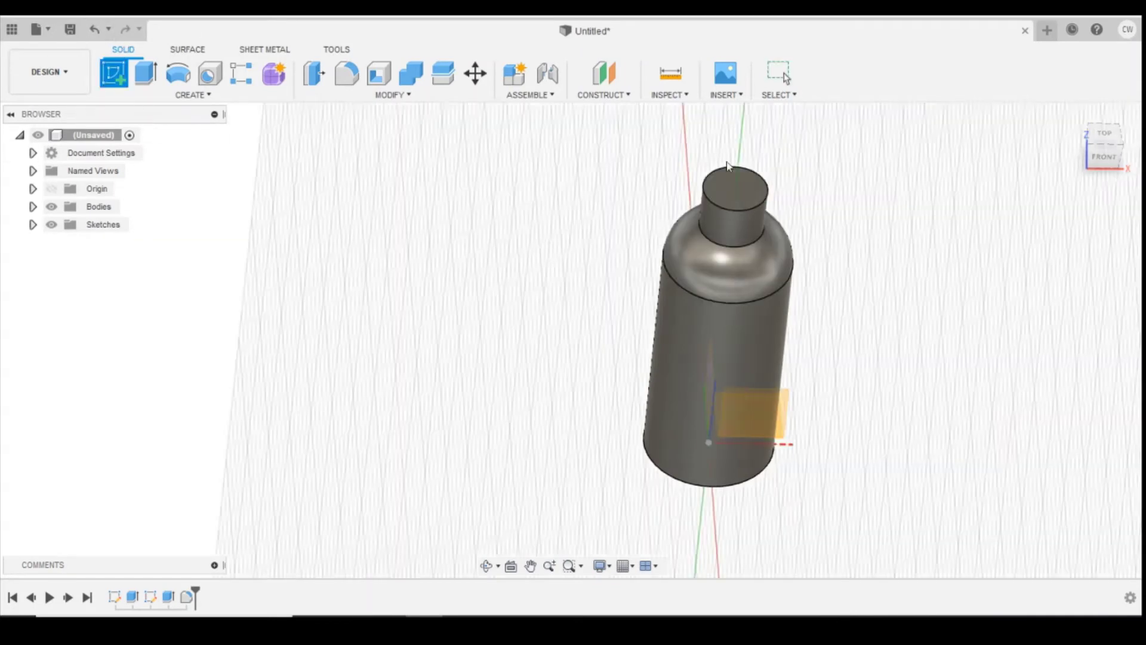
{"action": "left_click", "coordinate": [735, 185]}
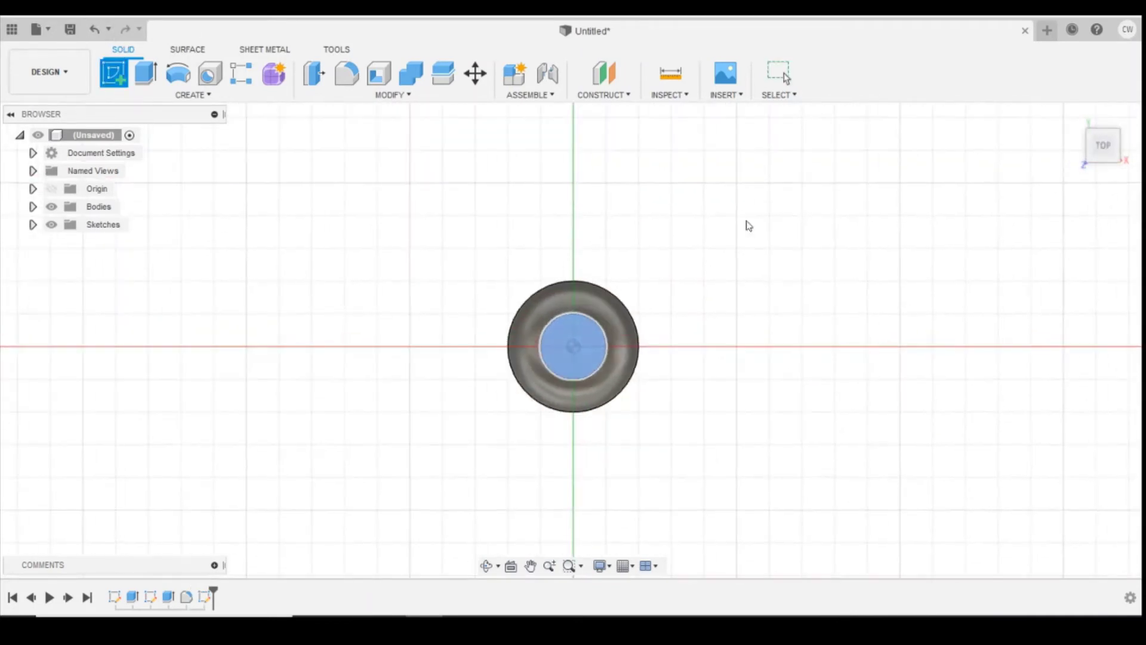
{"action": "left_click", "coordinate": [182, 96]}
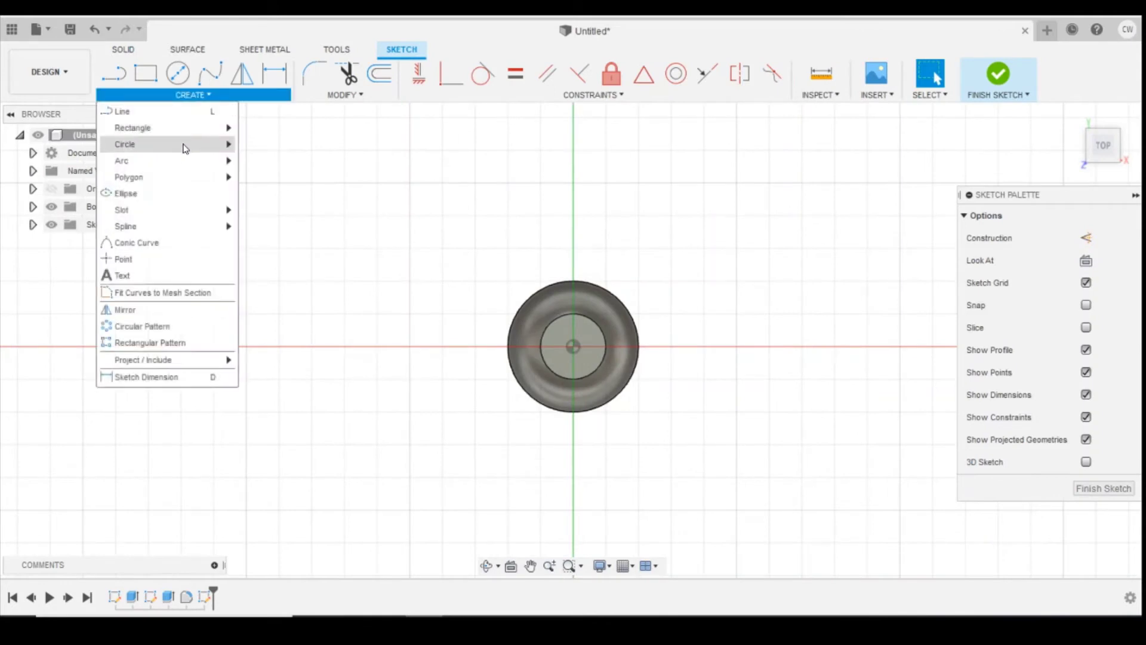
{"action": "mouse_move", "coordinate": [185, 146]}
{"action": "left_click", "coordinate": [265, 144]}
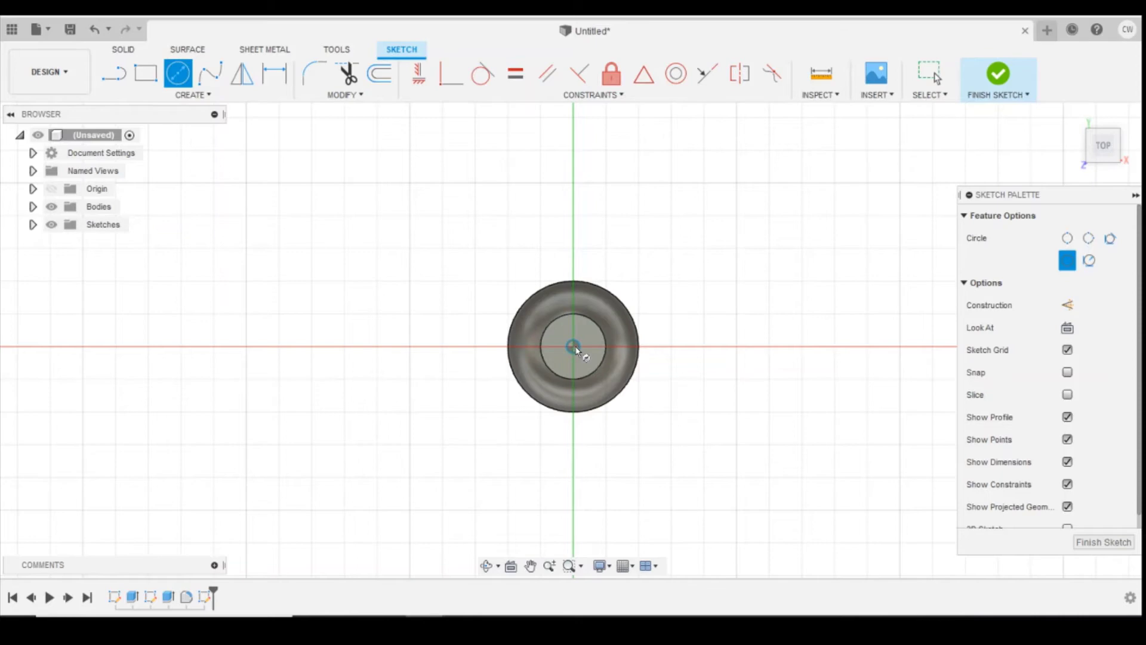
{"action": "left_click", "coordinate": [573, 347]}
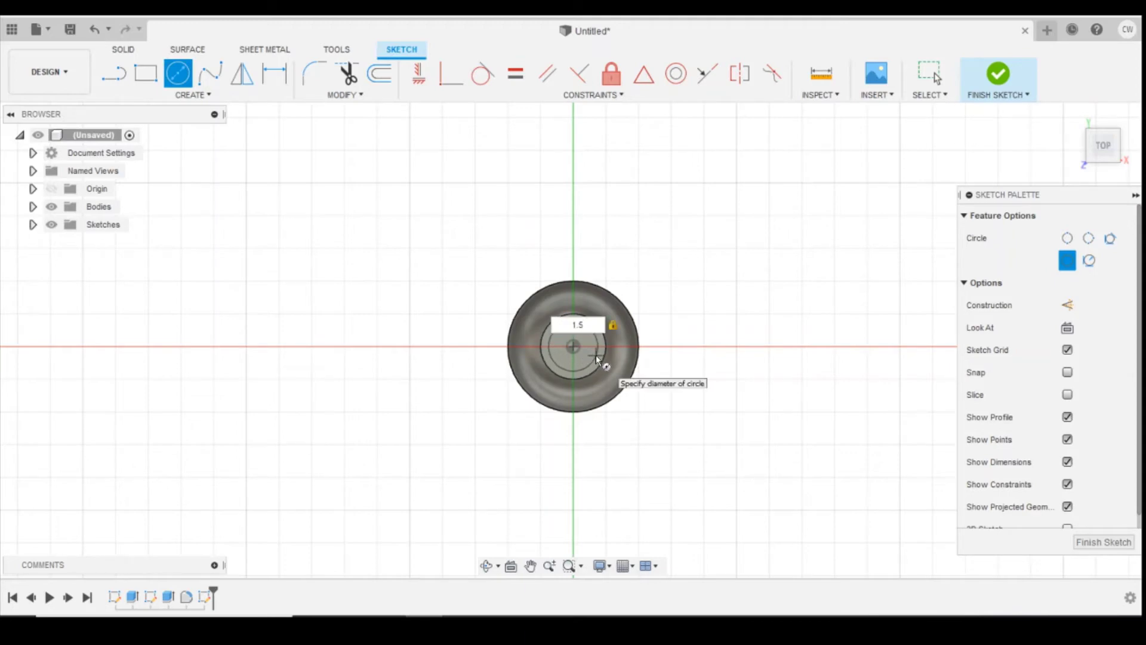
{"action": "key", "text": "Return"}
{"action": "key", "text": "Escape"}
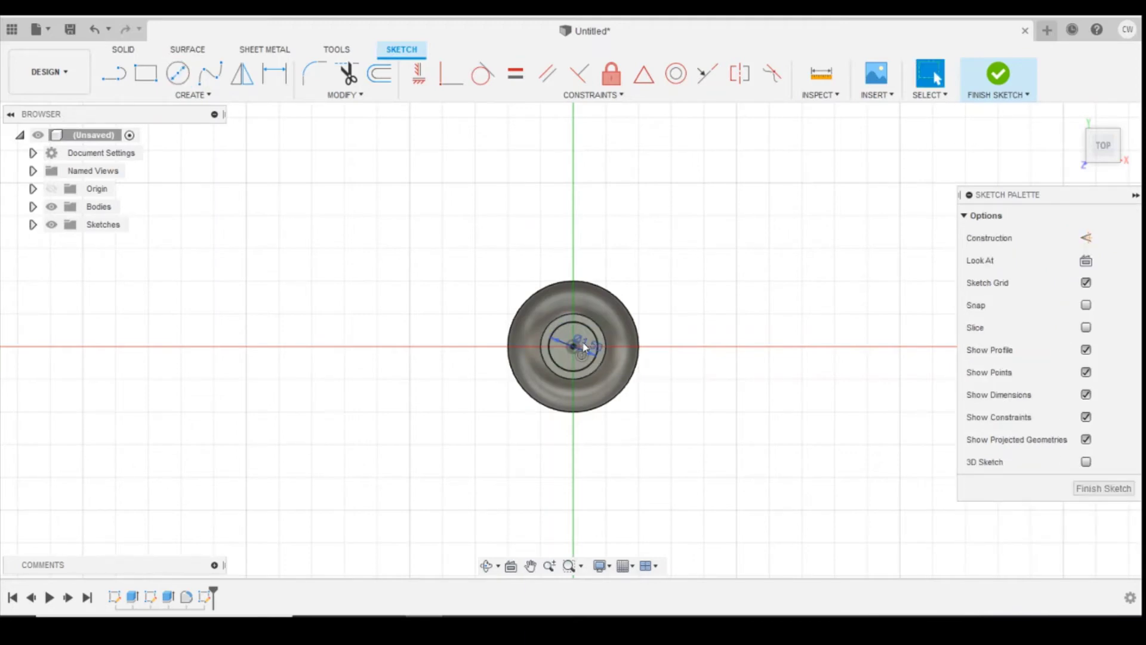
Extrude the 1.5 mm circle downward by -1.5 mm as a cut to hollow the neck
{"action": "scroll", "coordinate": [581, 337], "scroll_direction": "up", "scroll_amount": 3}
{"action": "left_click", "coordinate": [578, 332]}
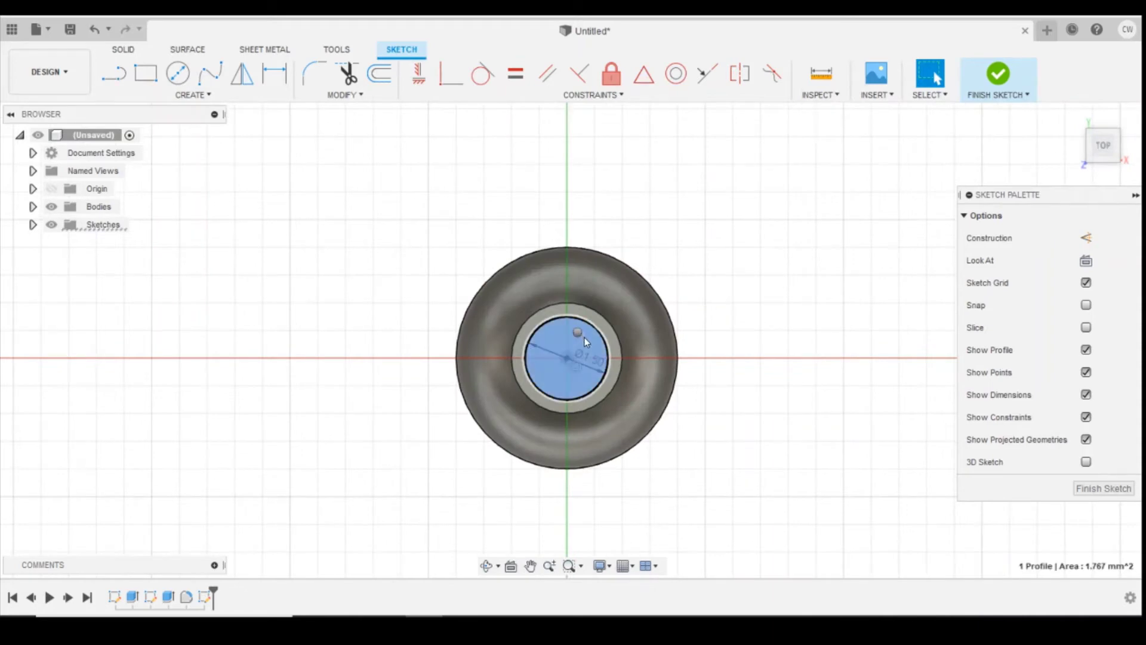
{"action": "right_click", "coordinate": [585, 338]}
{"action": "left_click", "coordinate": [532, 399]}
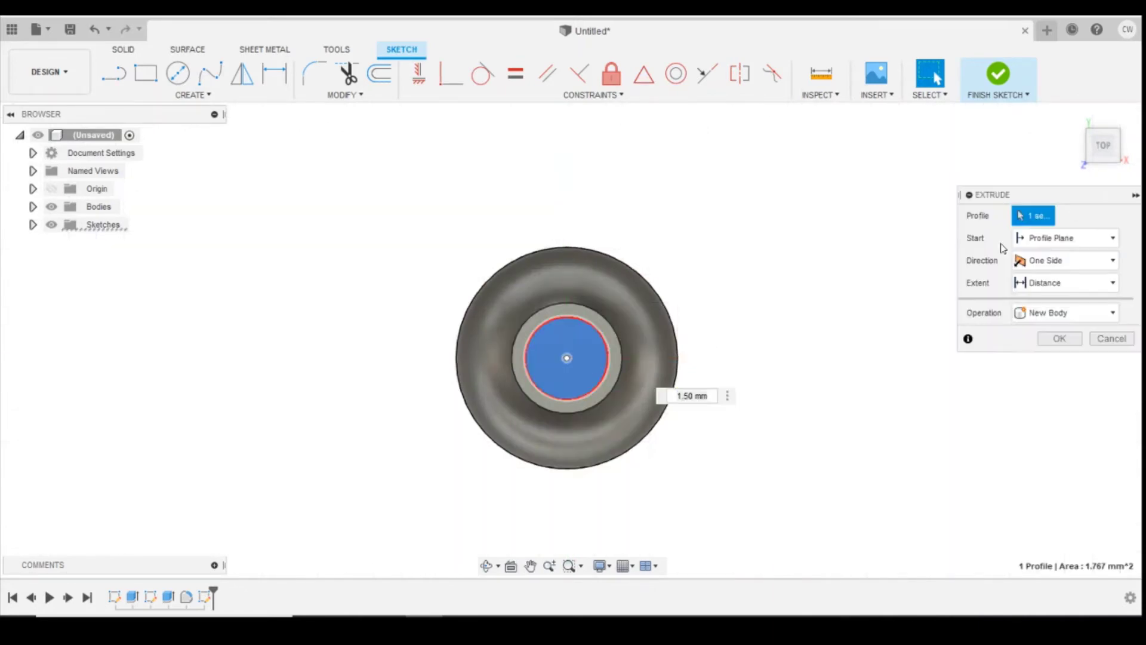
{"action": "left_click", "coordinate": [1088, 156]}
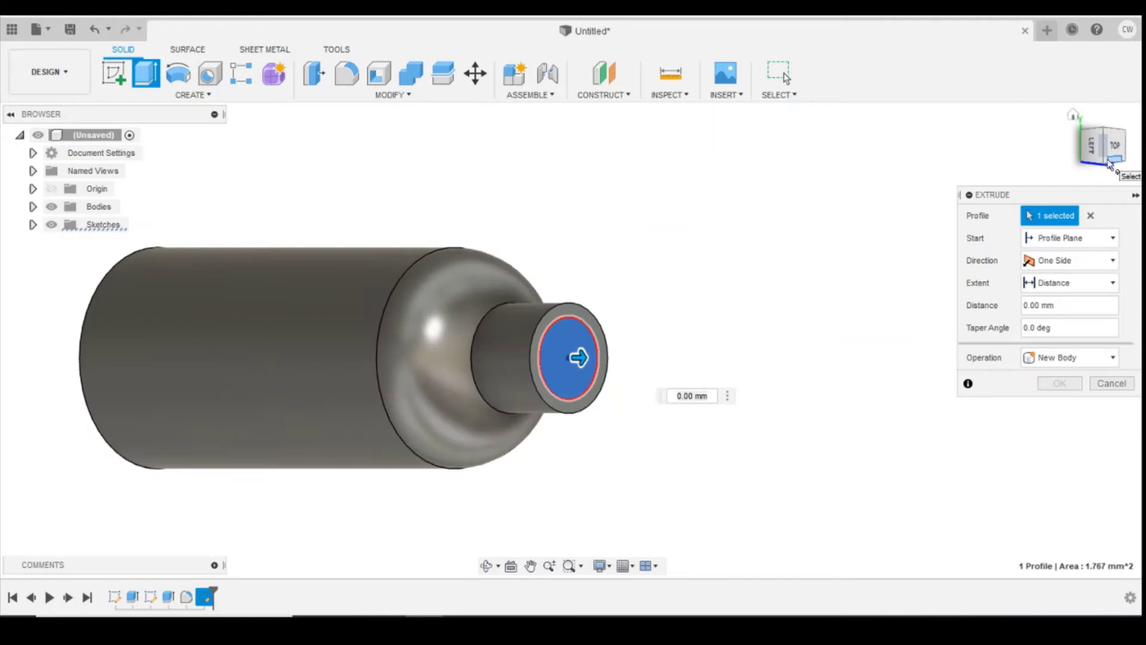
{"action": "left_click", "coordinate": [1104, 156]}
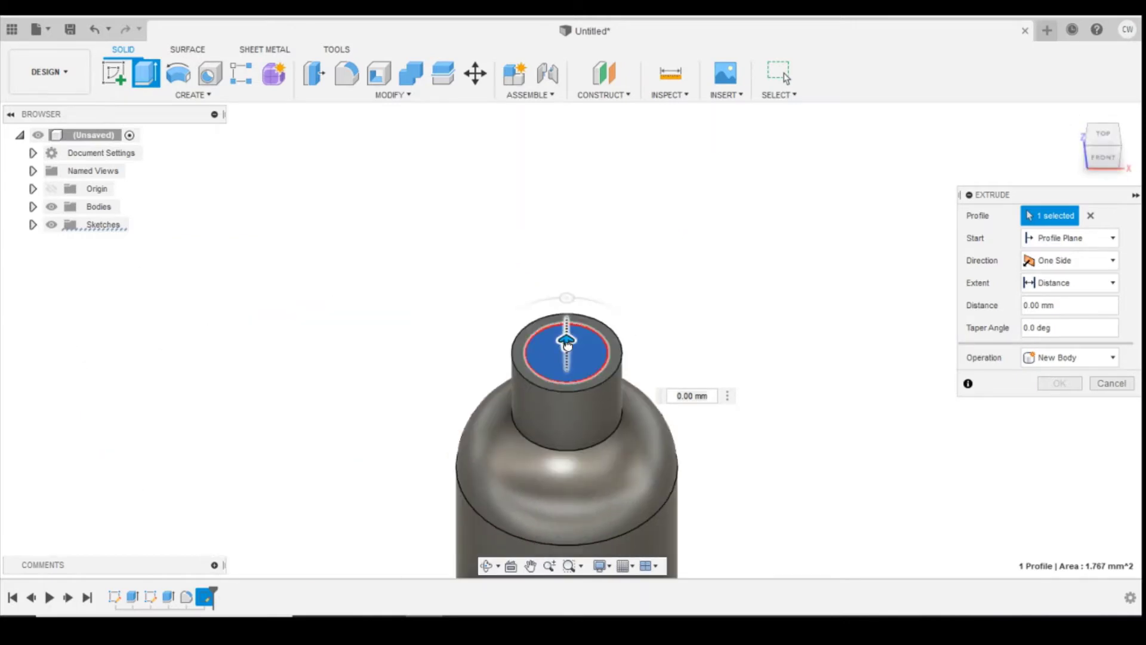
{"action": "left_click_drag", "start_coordinate": [568, 356], "coordinate": [571, 395]}
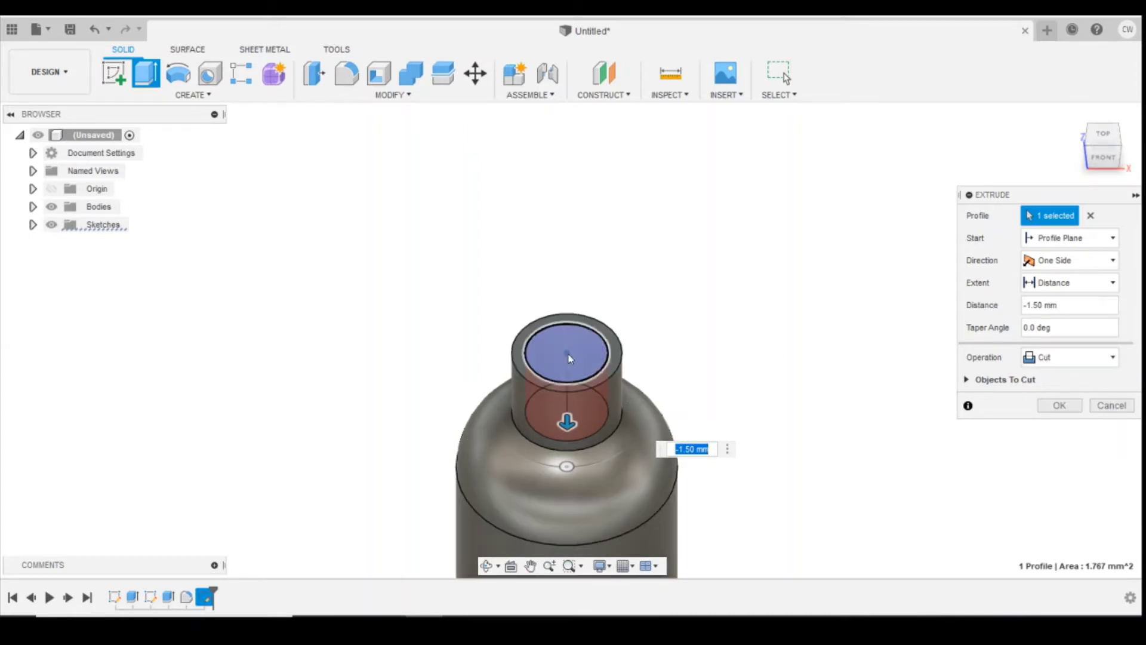
{"action": "left_click", "coordinate": [1059, 406]}
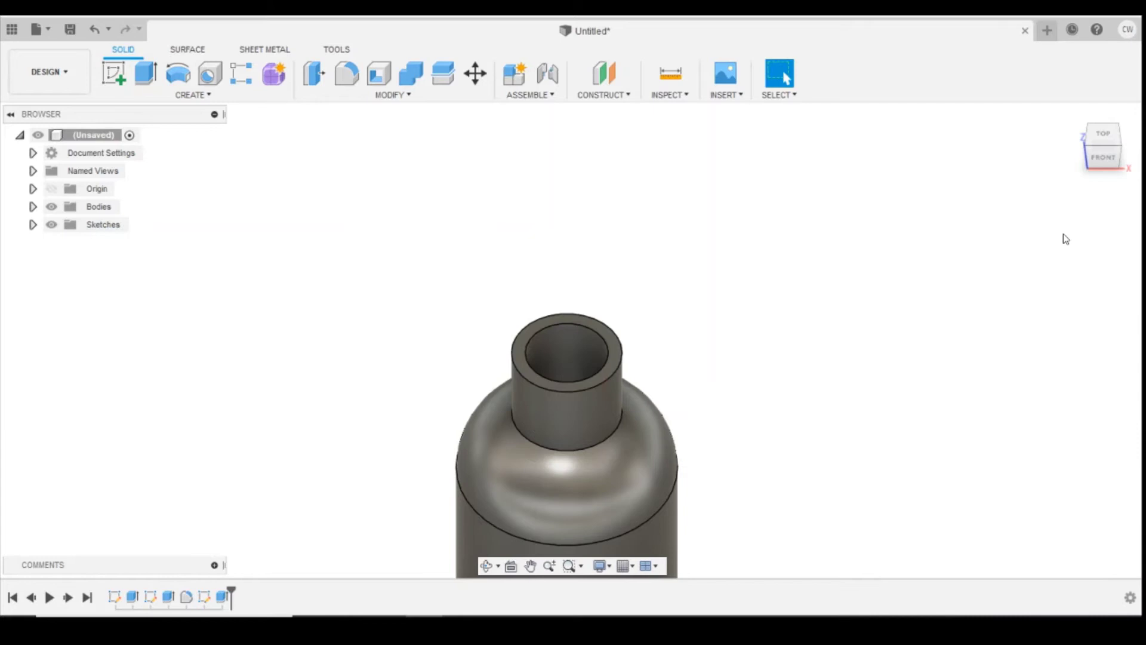
On the front plane, sketch a center rectangle about 1.12 mm wide and 2.85 mm high, centred just above the neck's rim
{"action": "middle_click_drag", "start_coordinate": [1066, 238], "coordinate": [309, 427], "text": "shift"}
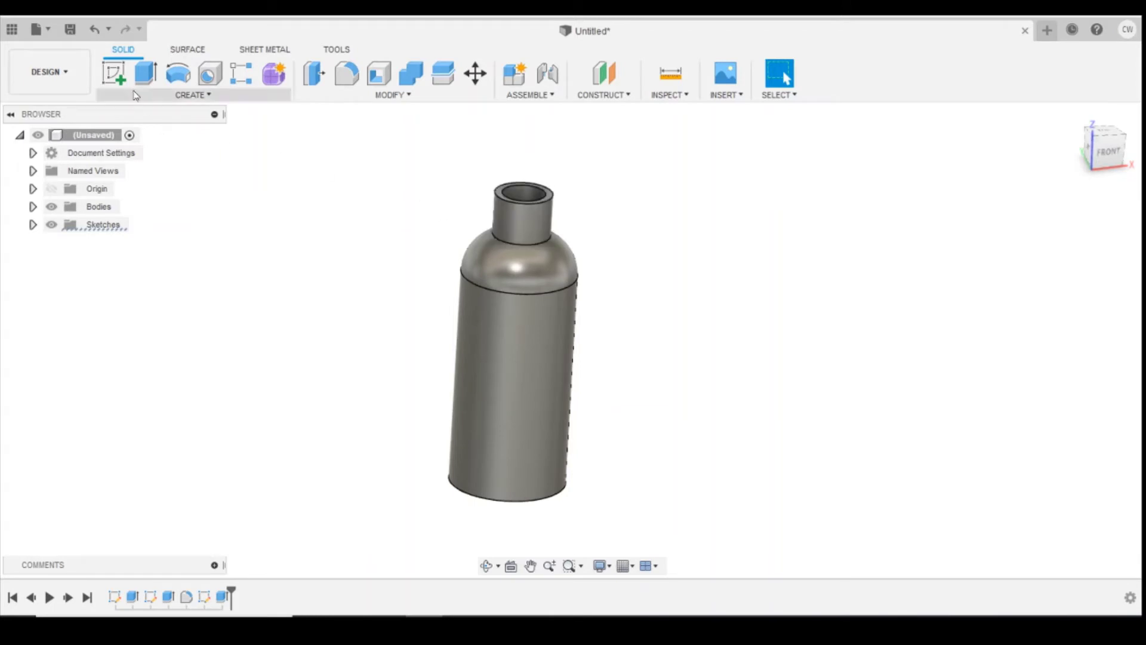
{"action": "left_click", "coordinate": [115, 74]}
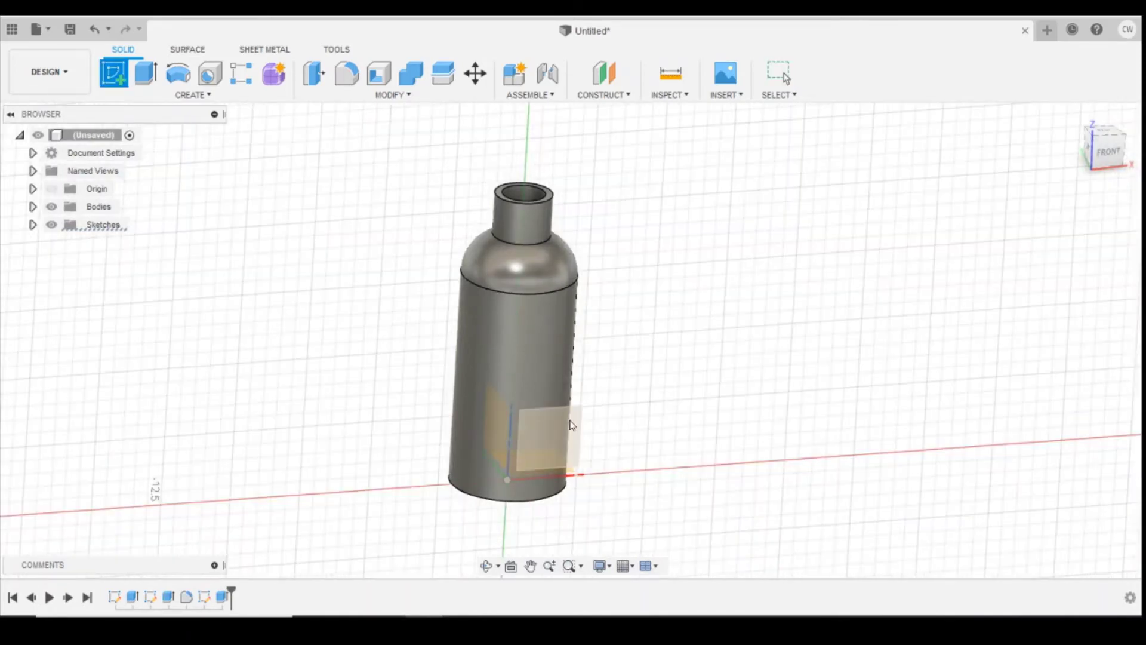
{"action": "left_click", "coordinate": [573, 424]}
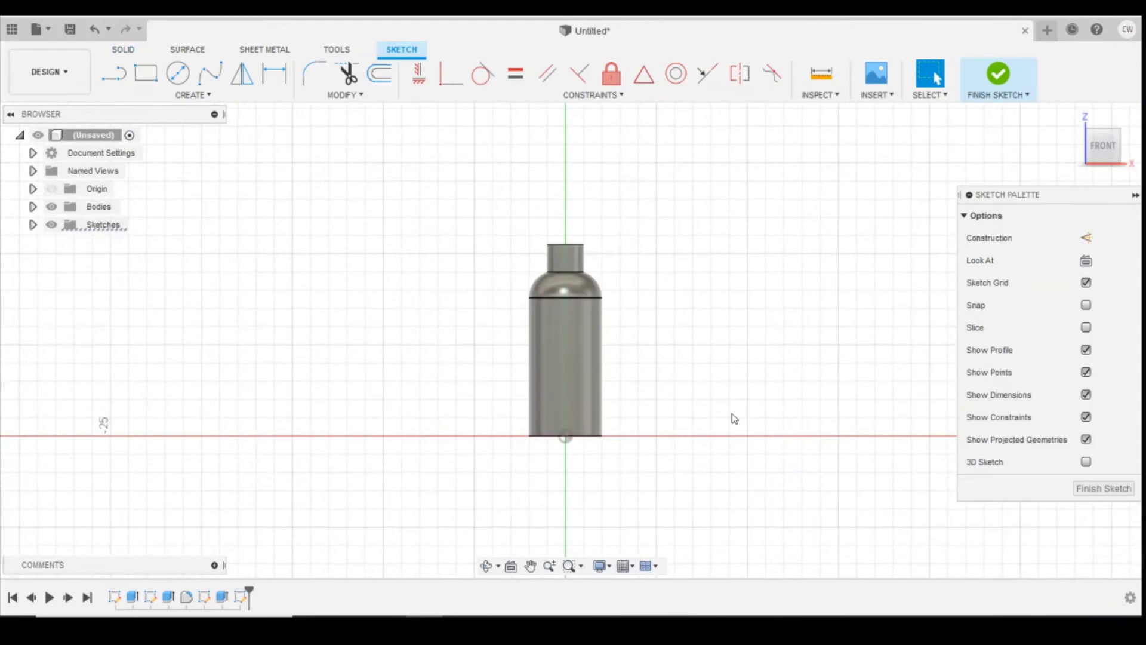
{"action": "left_click", "coordinate": [138, 95]}
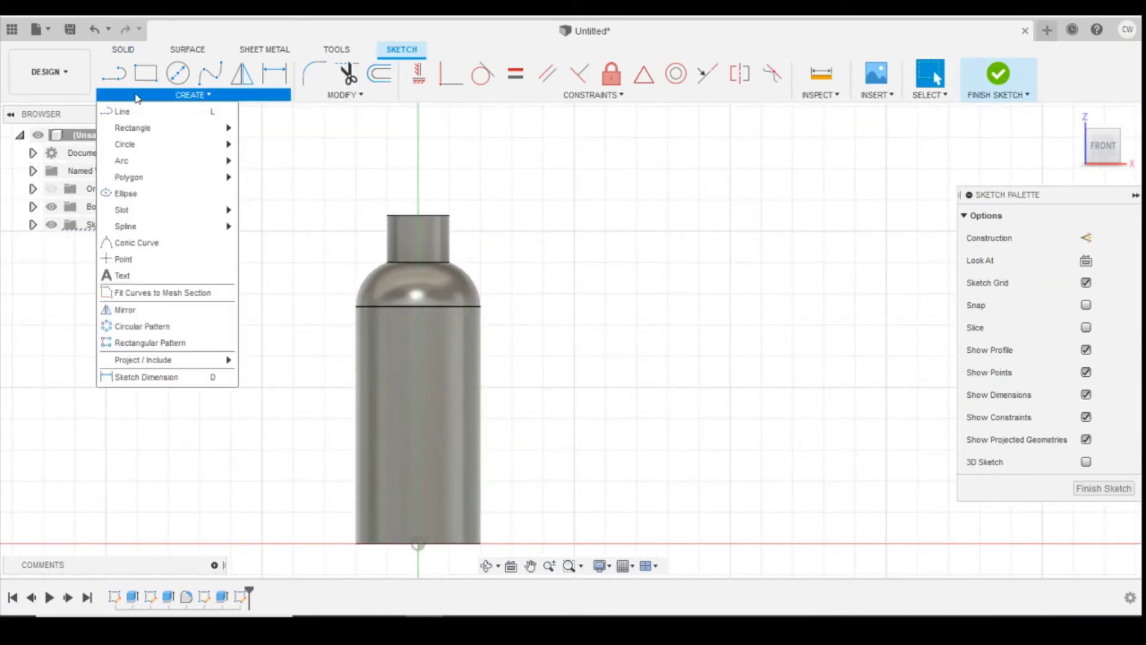
{"action": "mouse_move", "coordinate": [151, 129]}
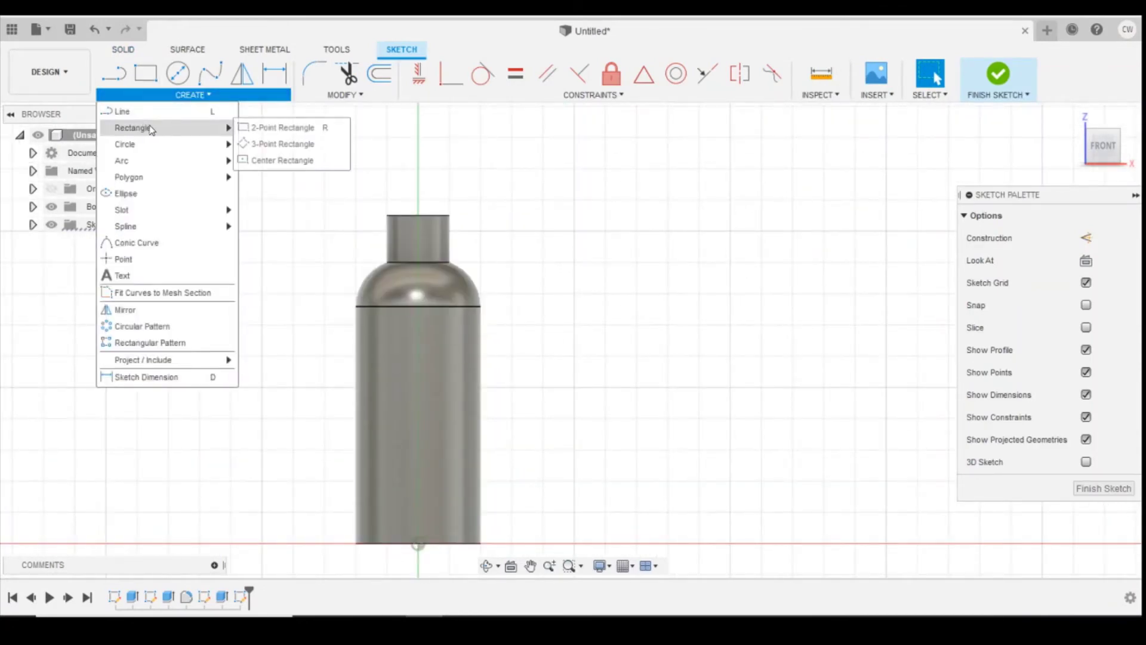
{"action": "left_click", "coordinate": [273, 161]}
{"action": "scroll", "coordinate": [506, 194], "scroll_direction": "down", "scroll_amount": 3}
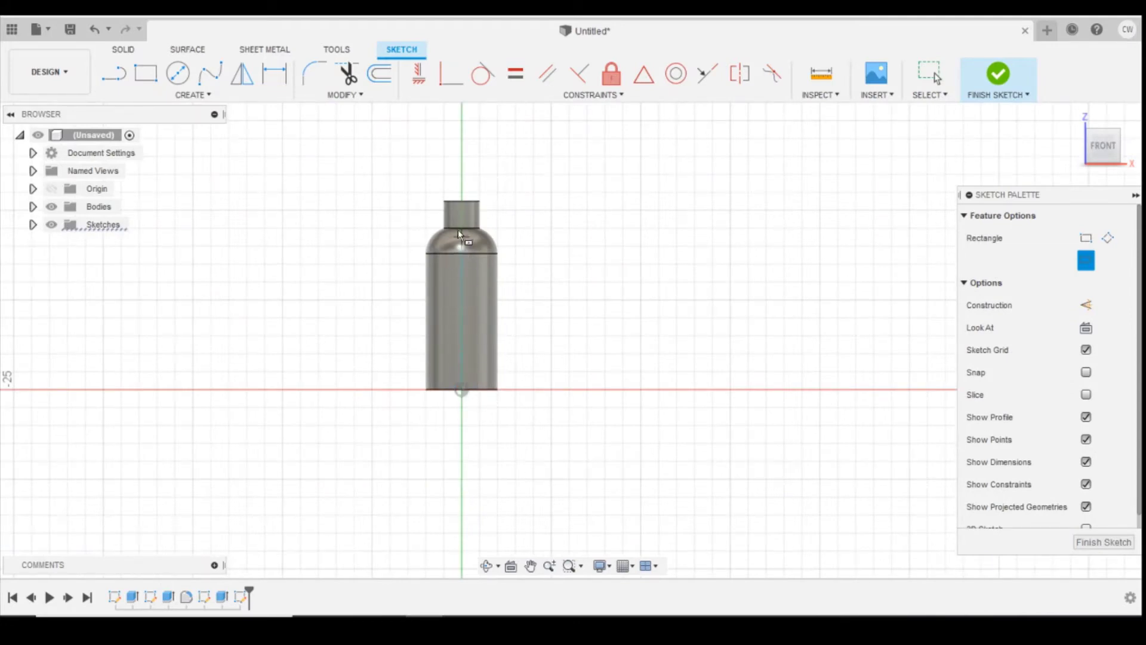
{"action": "scroll", "coordinate": [457, 231], "scroll_direction": "up", "scroll_amount": 3}
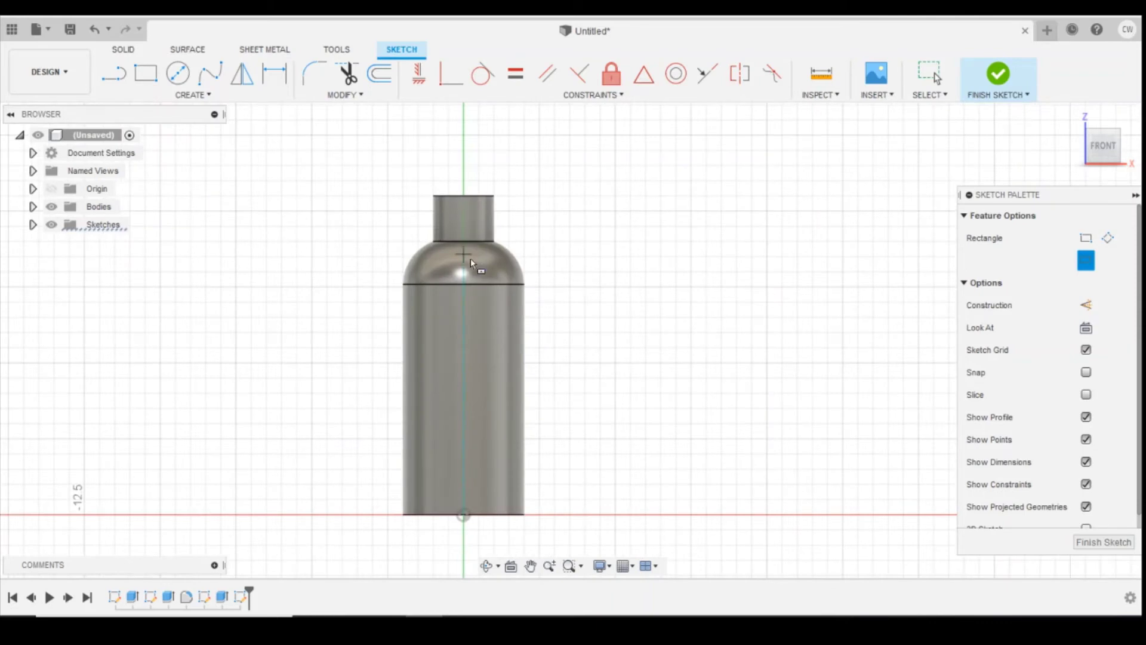
{"action": "left_click", "coordinate": [463, 192]}
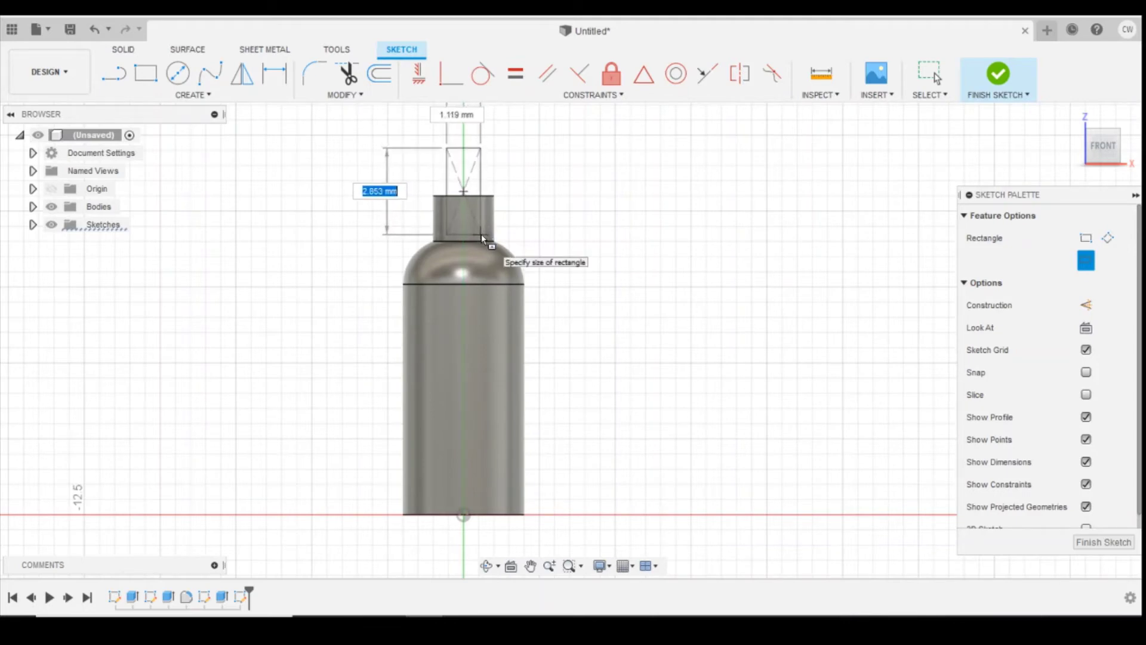
{"action": "left_click", "coordinate": [481, 235]}
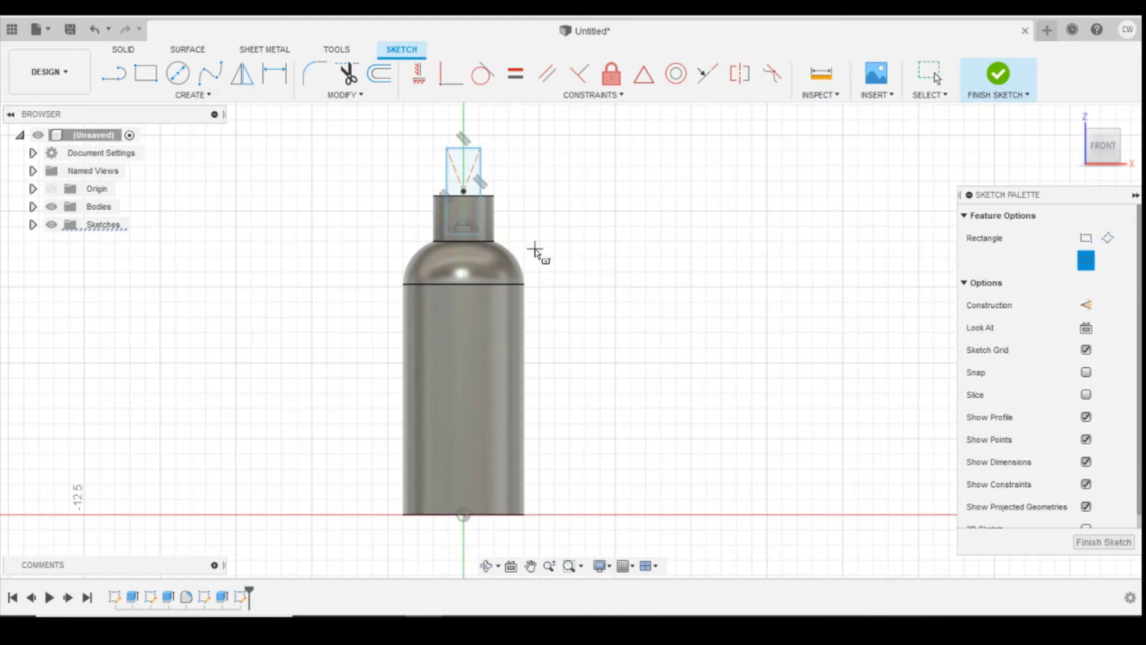
{"action": "scroll", "coordinate": [485, 230], "scroll_direction": "up", "scroll_amount": 2}
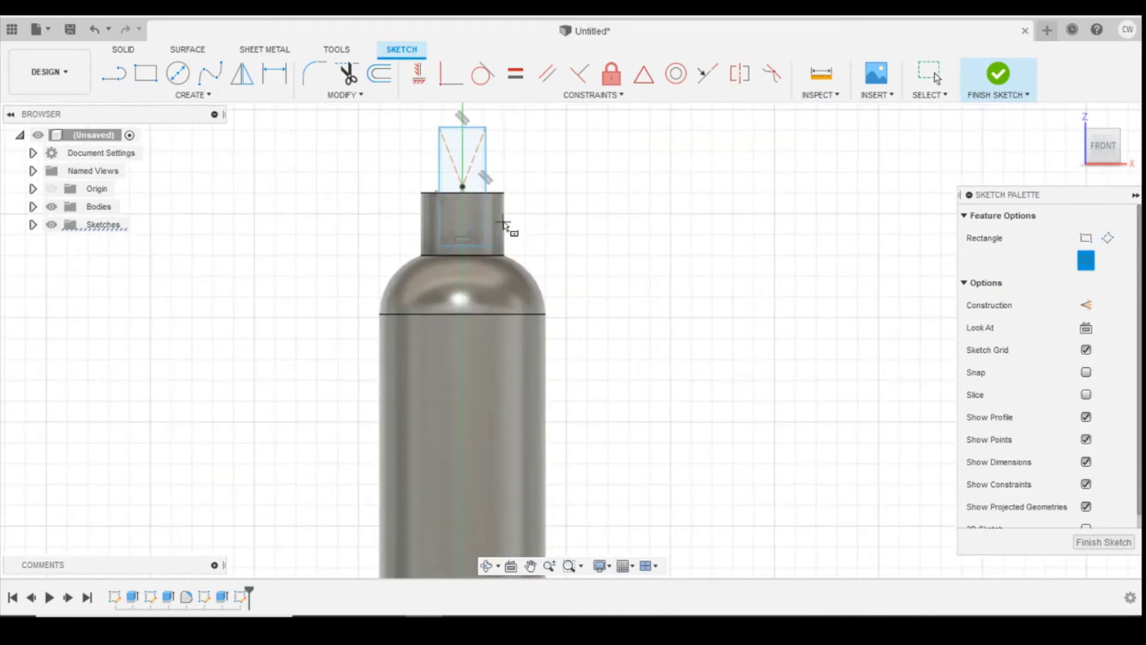
{"action": "key", "text": "Escape"}
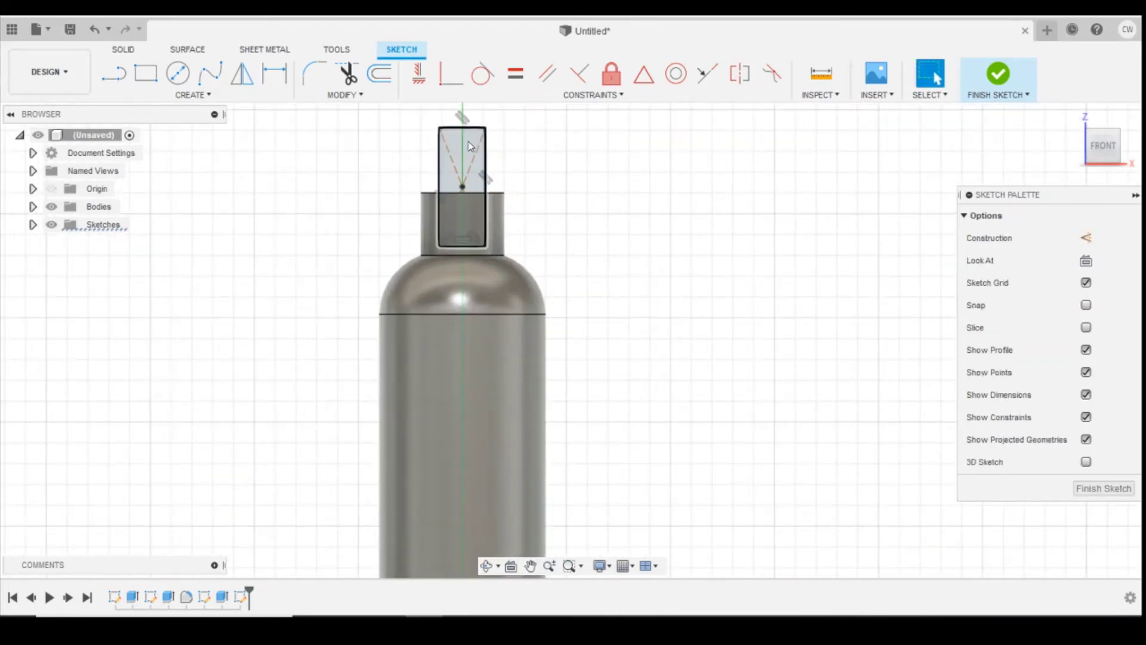
Extrude the rectangle by -1.5 mm as a cut to open a slot through the front wall of the neck
{"action": "left_click", "coordinate": [471, 144]}
{"action": "right_click", "coordinate": [469, 148]}
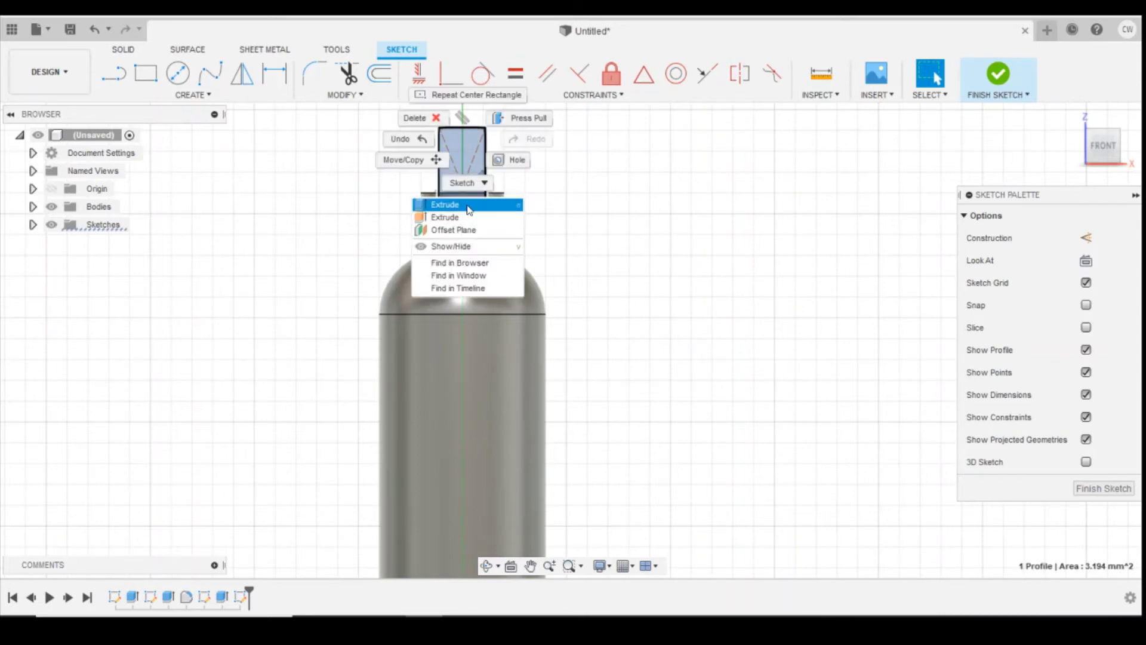
{"action": "left_click", "coordinate": [469, 206]}
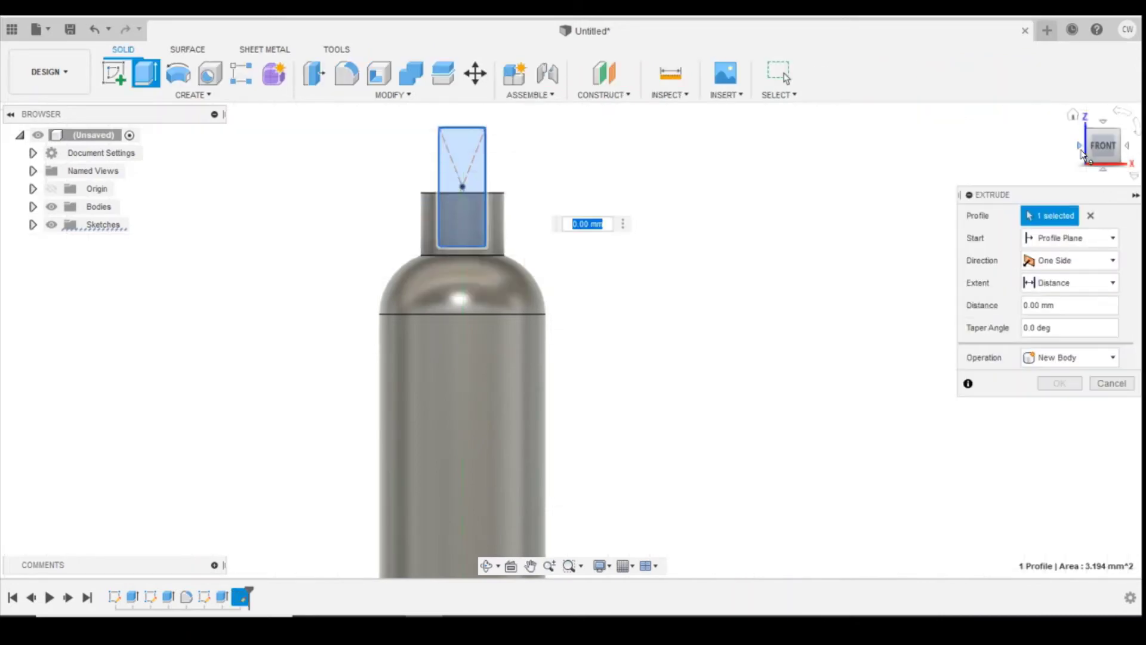
{"action": "mouse_move", "coordinate": [1094, 142]}
{"action": "left_mouse_down"}
{"action": "mouse_move", "coordinate": [1099, 179]}
{"action": "mouse_move", "coordinate": [1094, 154]}
{"action": "left_mouse_up"}
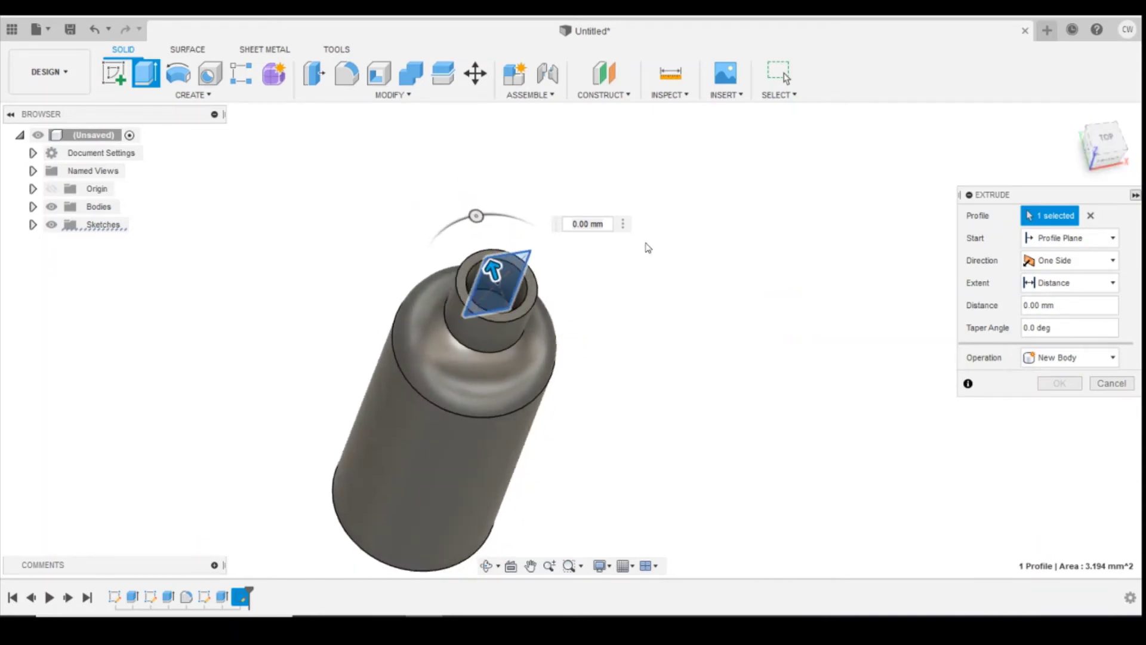
{"action": "left_click_drag", "start_coordinate": [492, 271], "coordinate": [516, 323]}
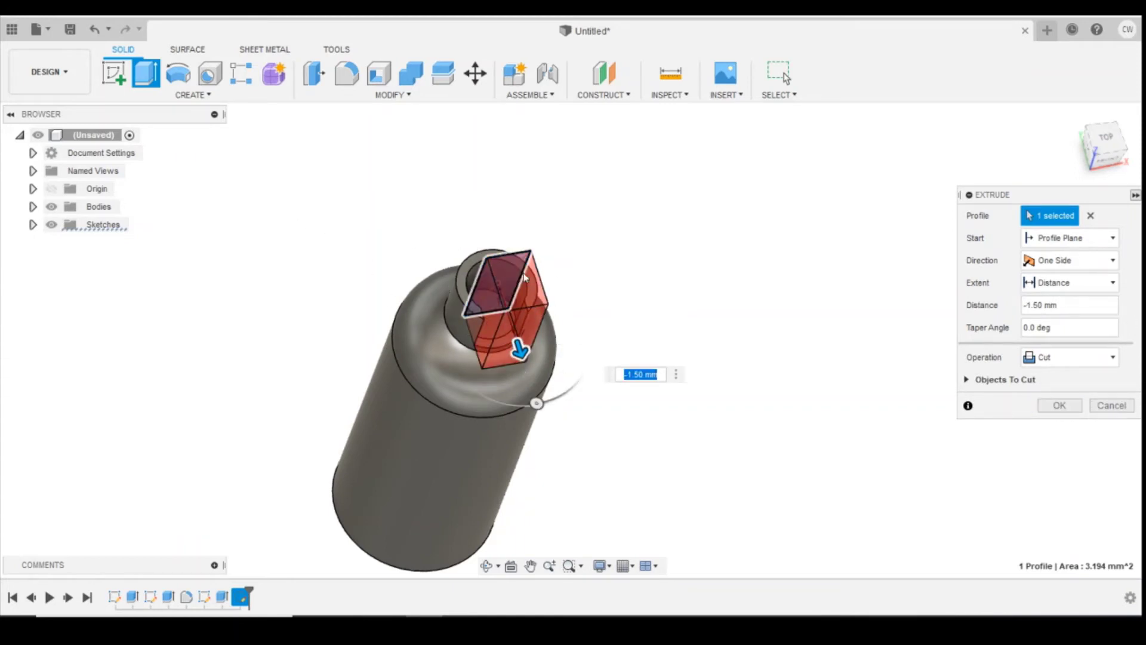
{"action": "left_click", "coordinate": [1060, 406]}
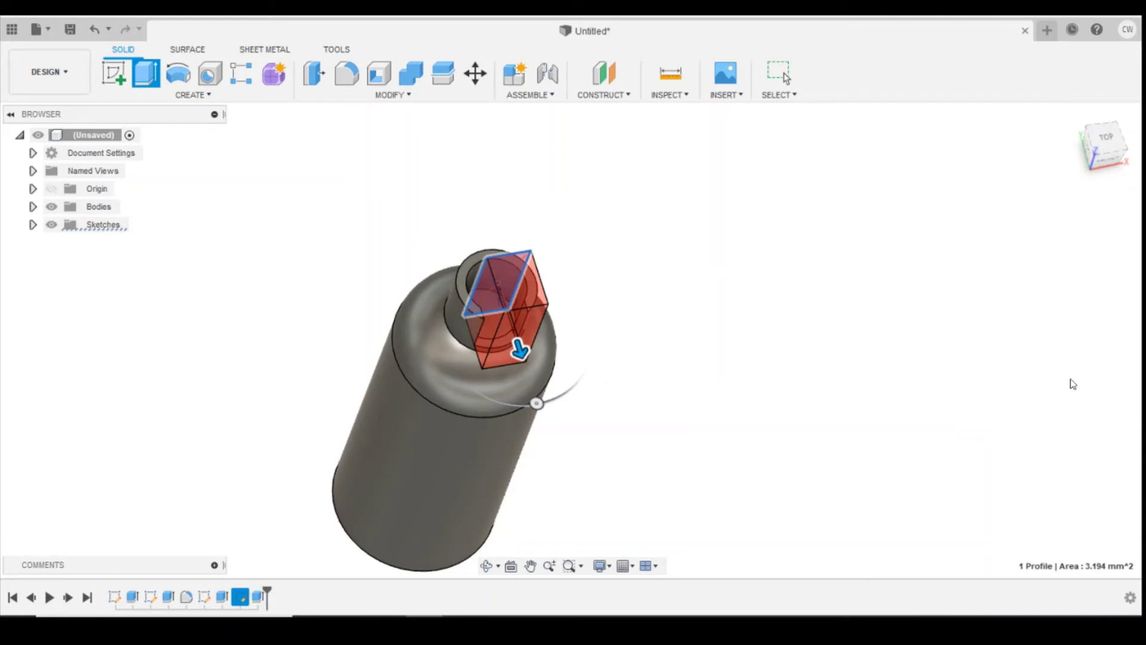
{"action": "mouse_move", "coordinate": [1102, 159]}
{"action": "left_mouse_down"}
{"action": "mouse_move", "coordinate": [1090, 118]}
{"action": "mouse_move", "coordinate": [1064, 117]}
{"action": "mouse_move", "coordinate": [1066, 135]}
{"action": "left_mouse_up"}
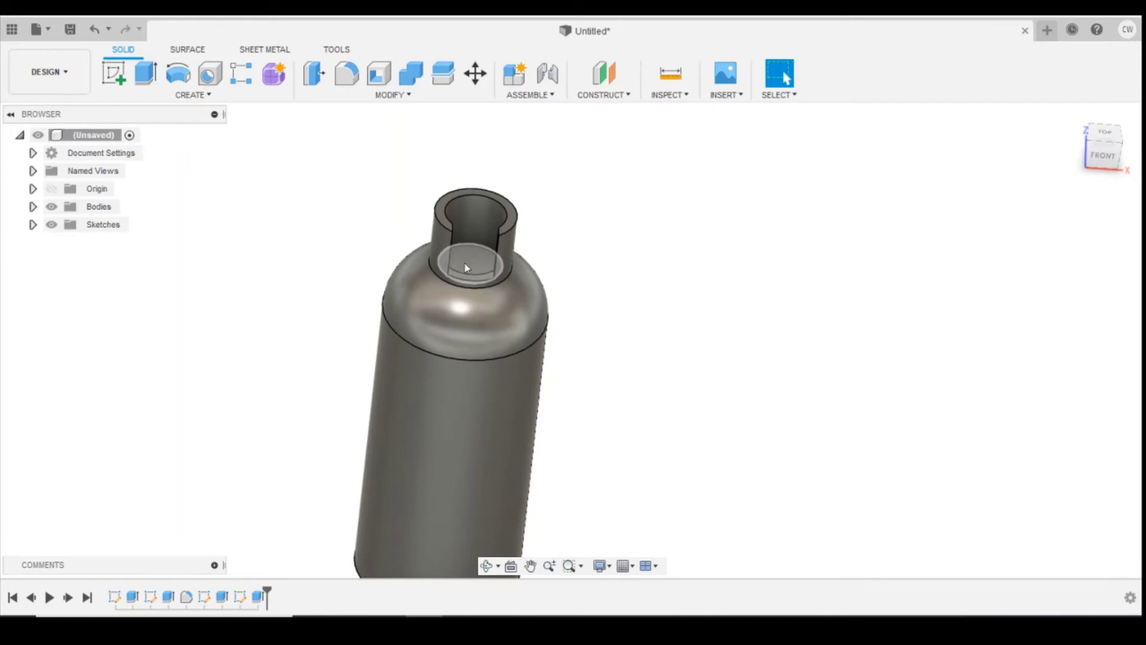
Sketch a 0.5 mm diameter center circle on the floor inside the neck, centred on the origin
{"action": "left_click", "coordinate": [111, 66]}
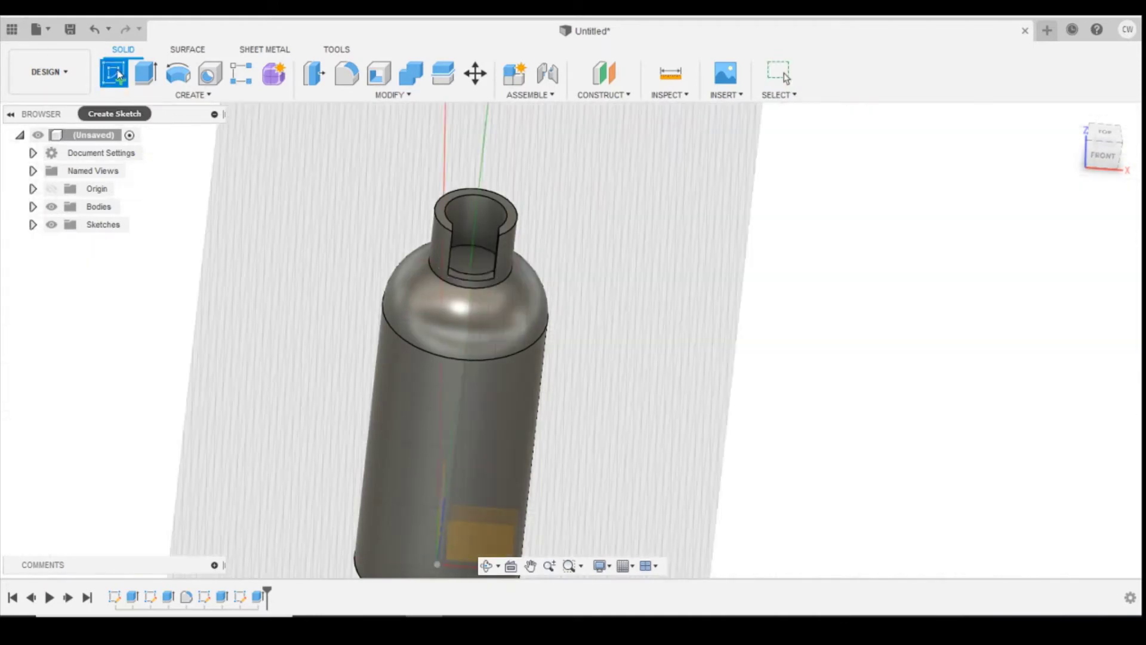
{"action": "left_click", "coordinate": [476, 255]}
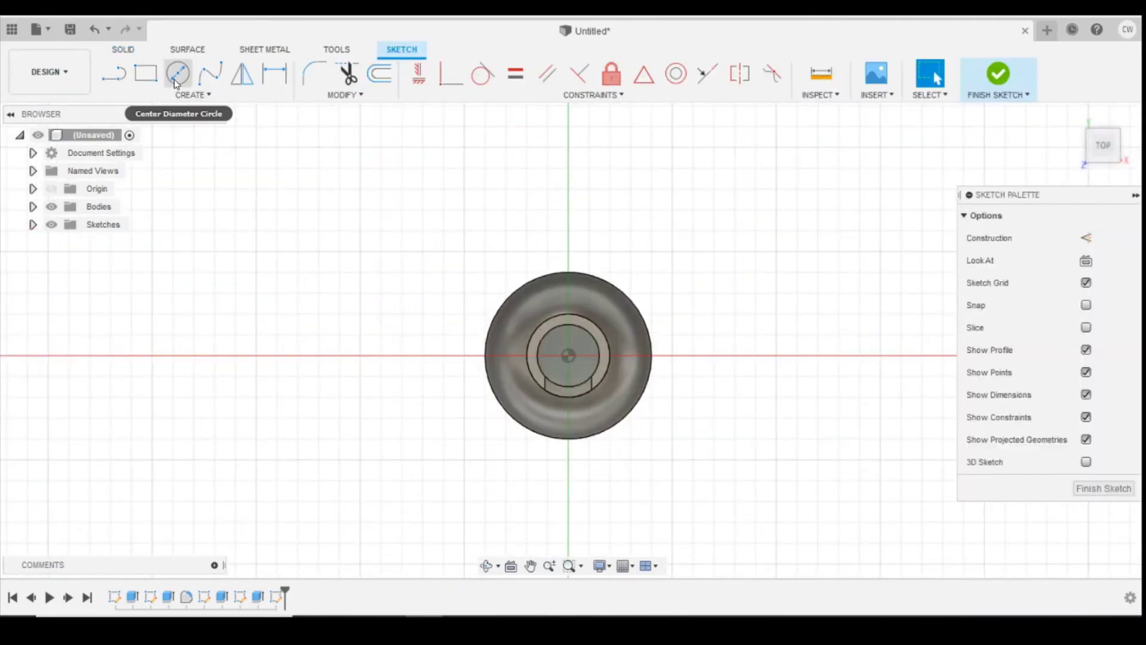
{"action": "left_click", "coordinate": [185, 93]}
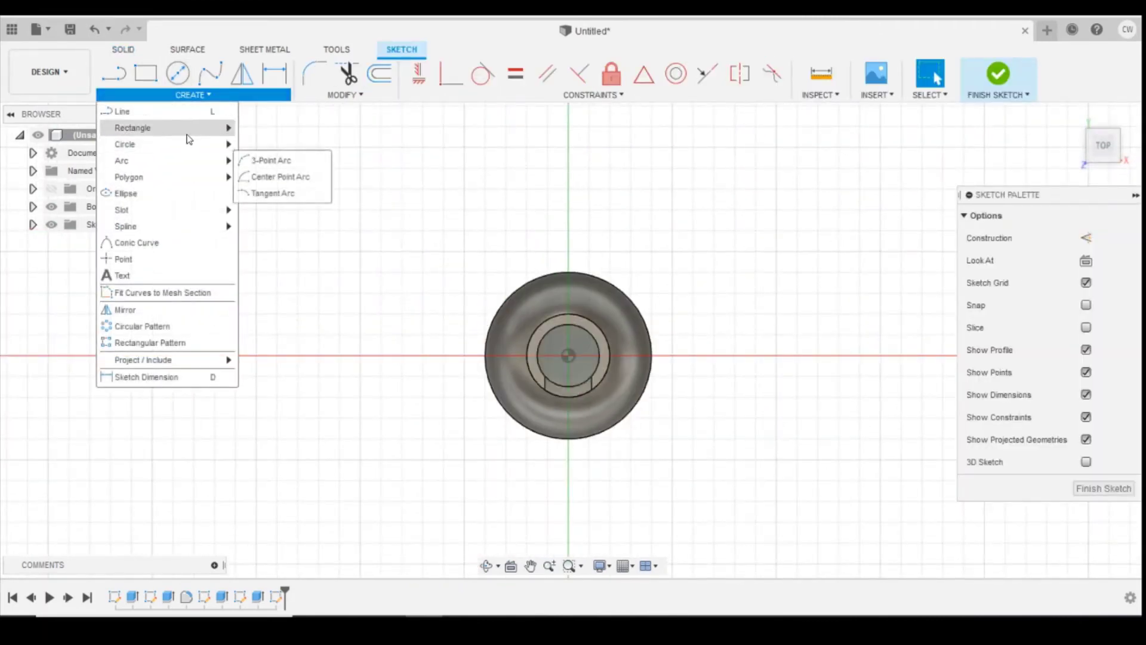
{"action": "mouse_move", "coordinate": [197, 144]}
{"action": "left_click", "coordinate": [268, 144]}
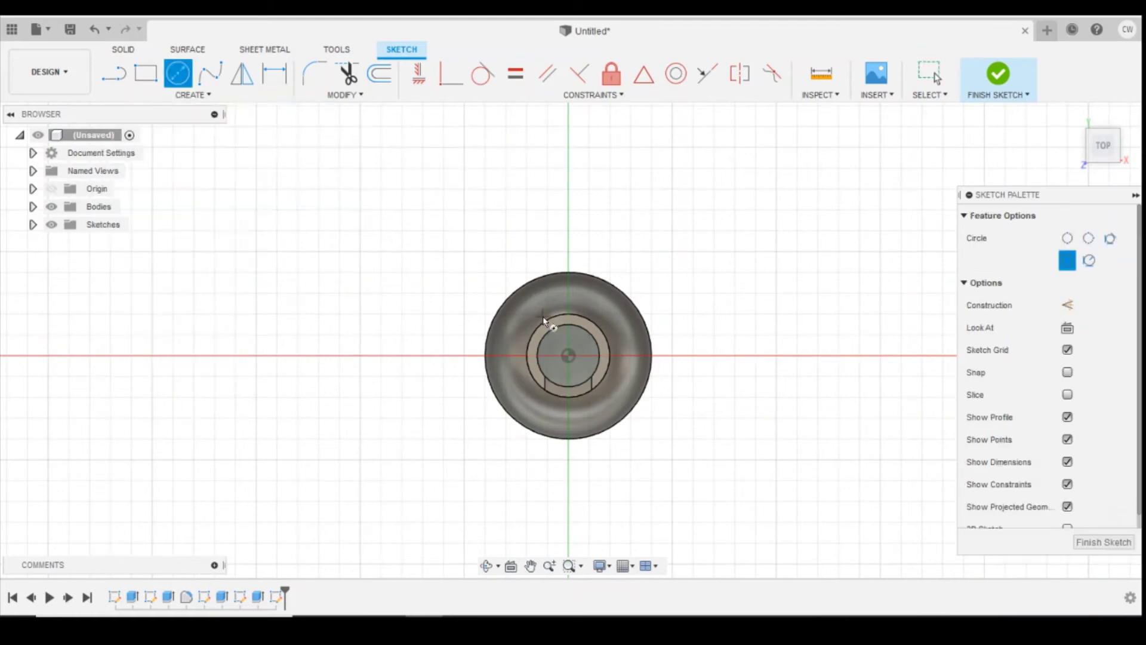
{"action": "left_click", "coordinate": [570, 360]}
{"action": "type", "text": "0.5"}
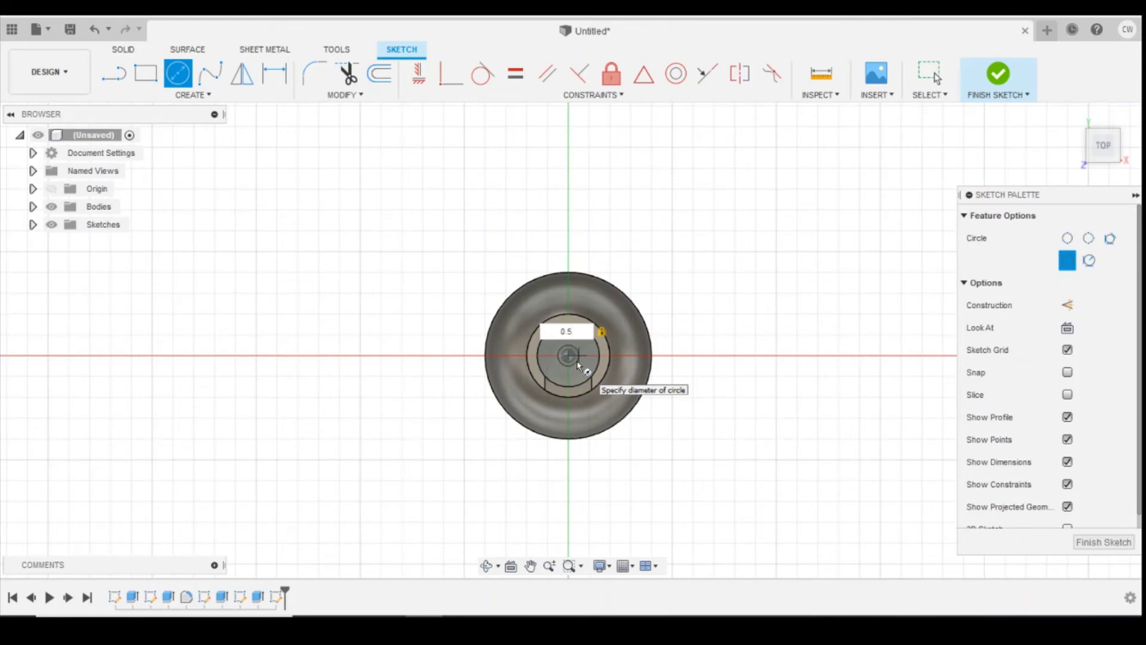
{"action": "key", "text": "Return"}
{"action": "key", "text": "Escape"}
Extrude the 0.5 mm circle upward by 0.8 mm, joined to the body, to form a pin inside the neck
{"action": "scroll", "coordinate": [555, 322], "scroll_direction": "up", "scroll_amount": 6}
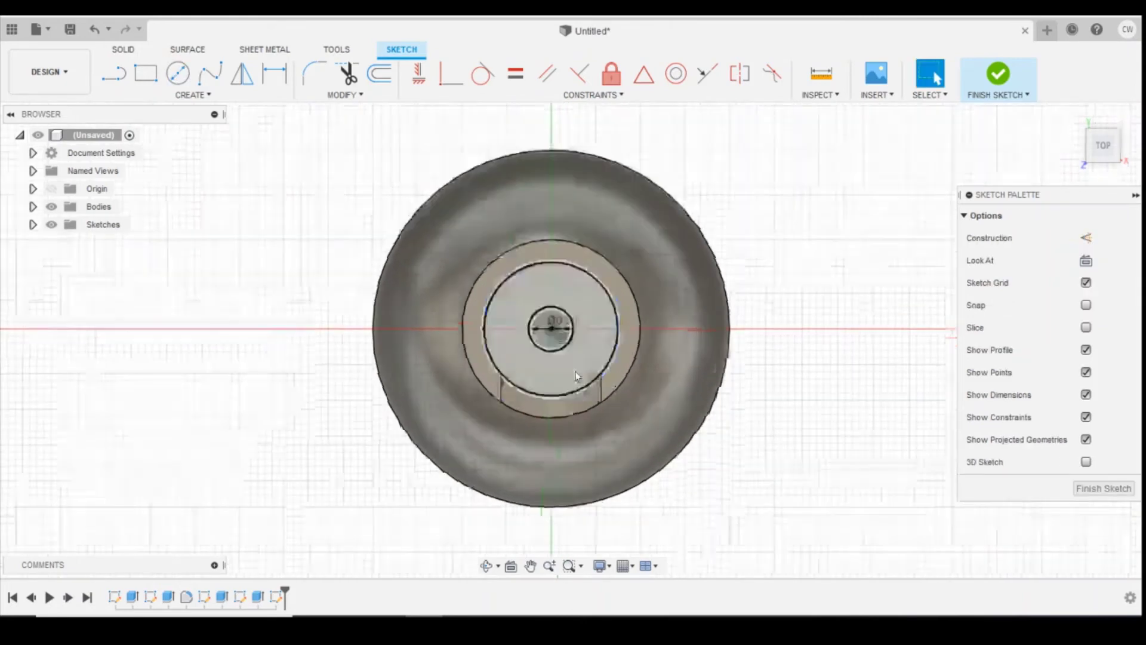
{"action": "left_click", "coordinate": [549, 312]}
{"action": "right_click", "coordinate": [550, 311]}
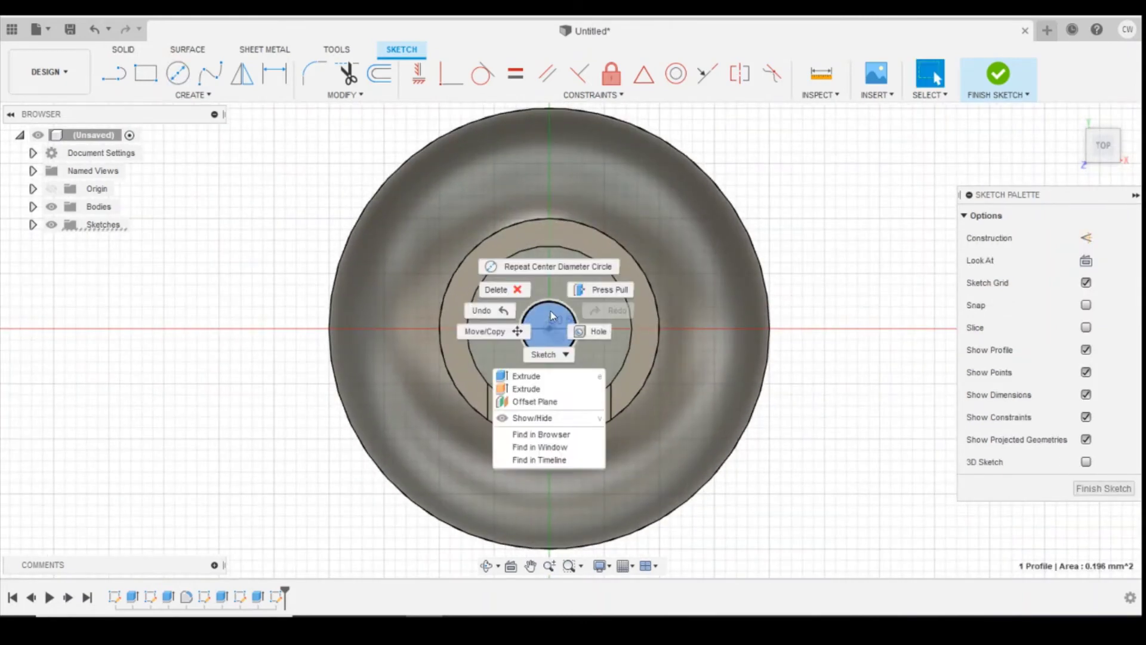
{"action": "left_click", "coordinate": [539, 385]}
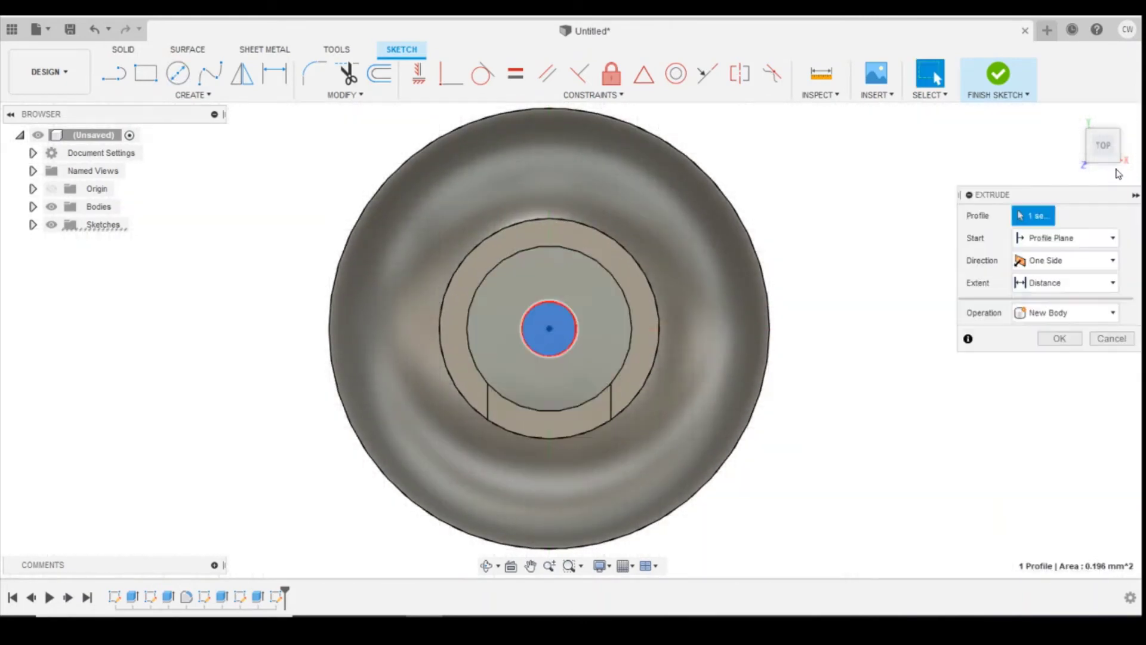
{"action": "left_click", "coordinate": [1088, 158]}
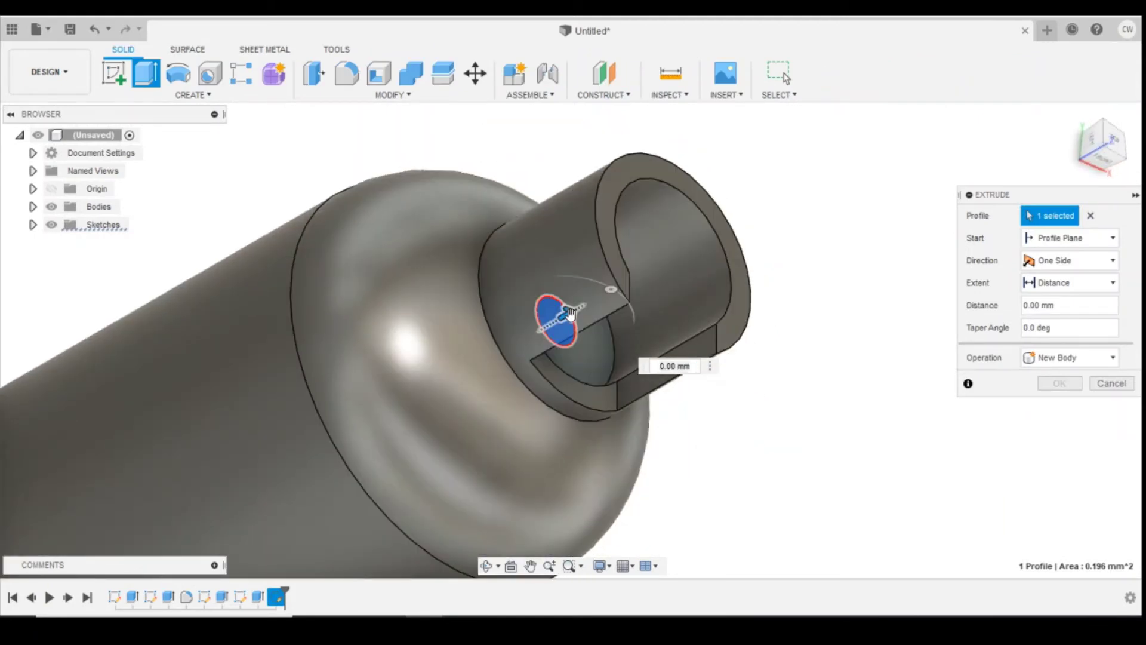
{"action": "left_click_drag", "start_coordinate": [576, 317], "coordinate": [612, 287]}
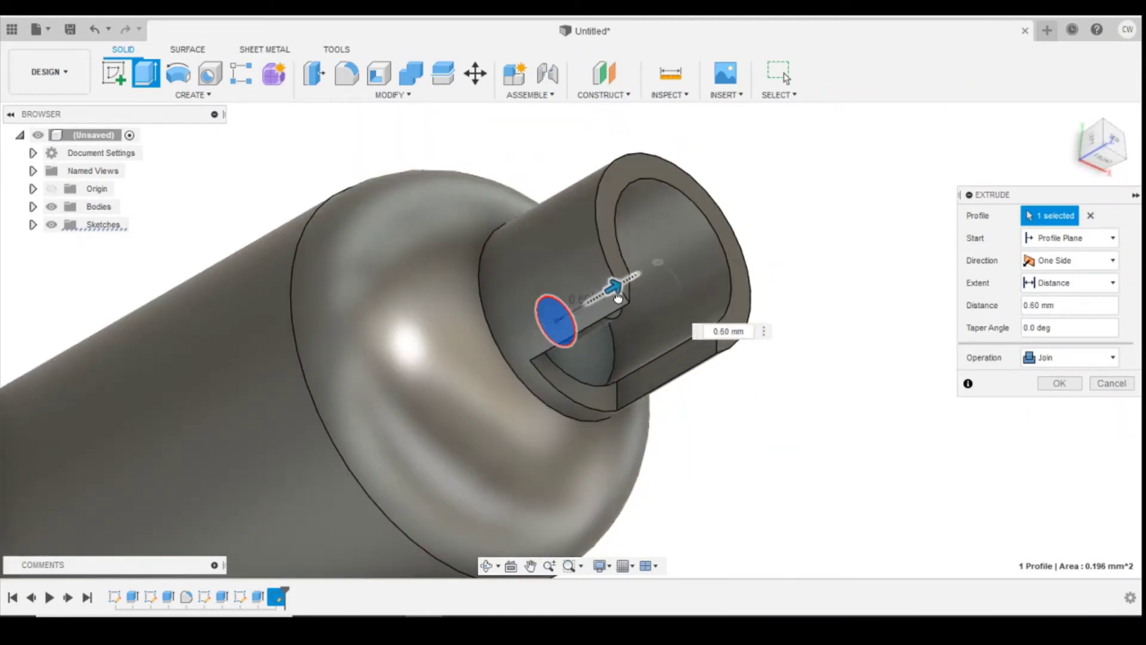
{"action": "left_click", "coordinate": [1107, 160]}
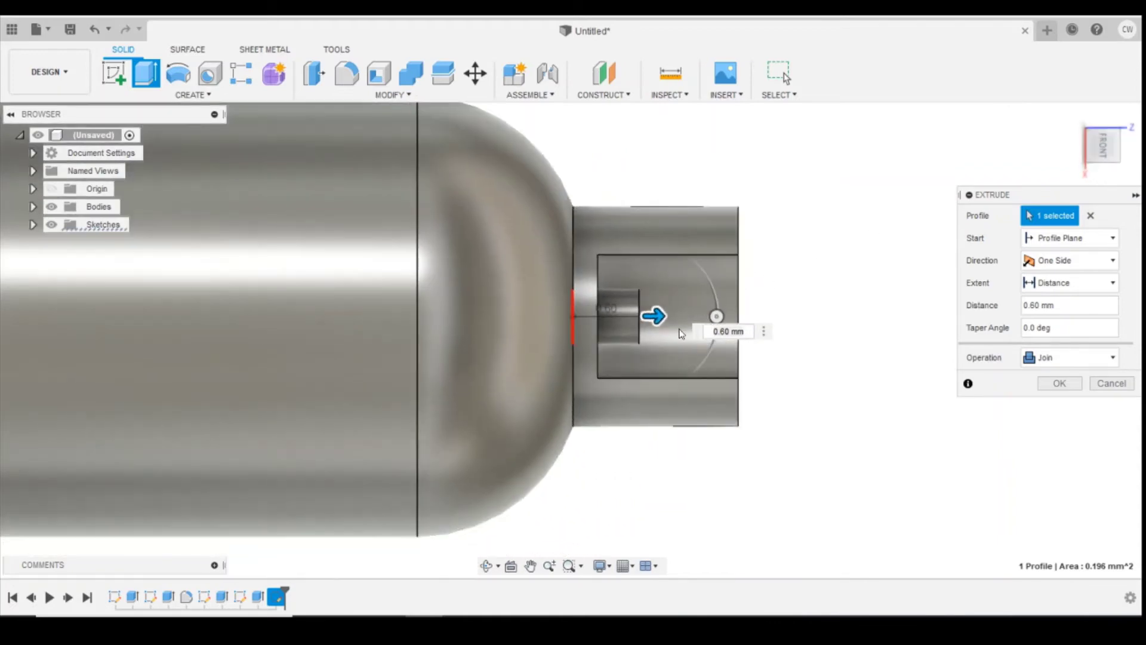
{"action": "left_click_drag", "start_coordinate": [657, 316], "coordinate": [678, 316]}
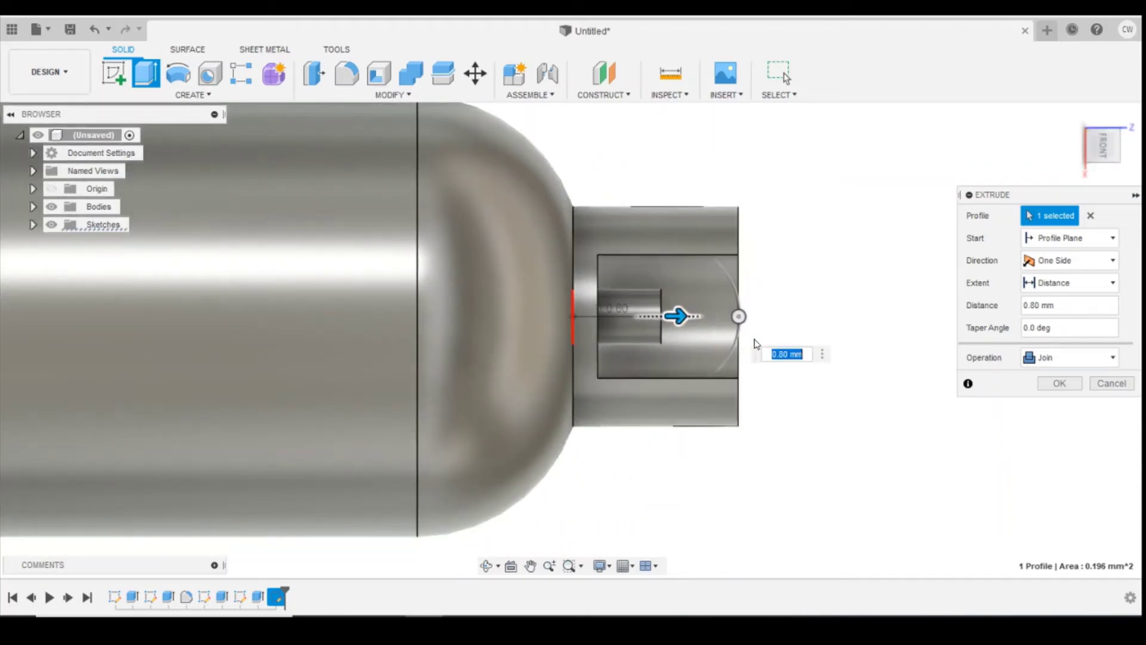
{"action": "left_click", "coordinate": [1060, 384]}
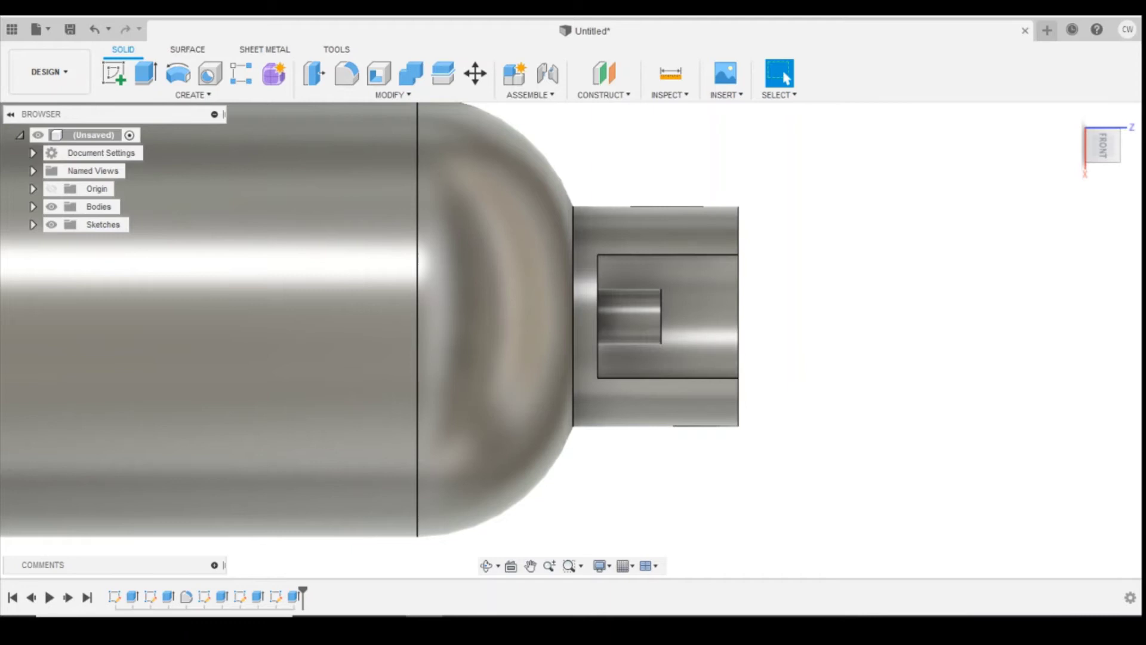
Create a construction plane offset -1.5 mm from the bottle's bottom face, crossing the lower part of the body
{"action": "left_click", "coordinate": [1073, 117]}
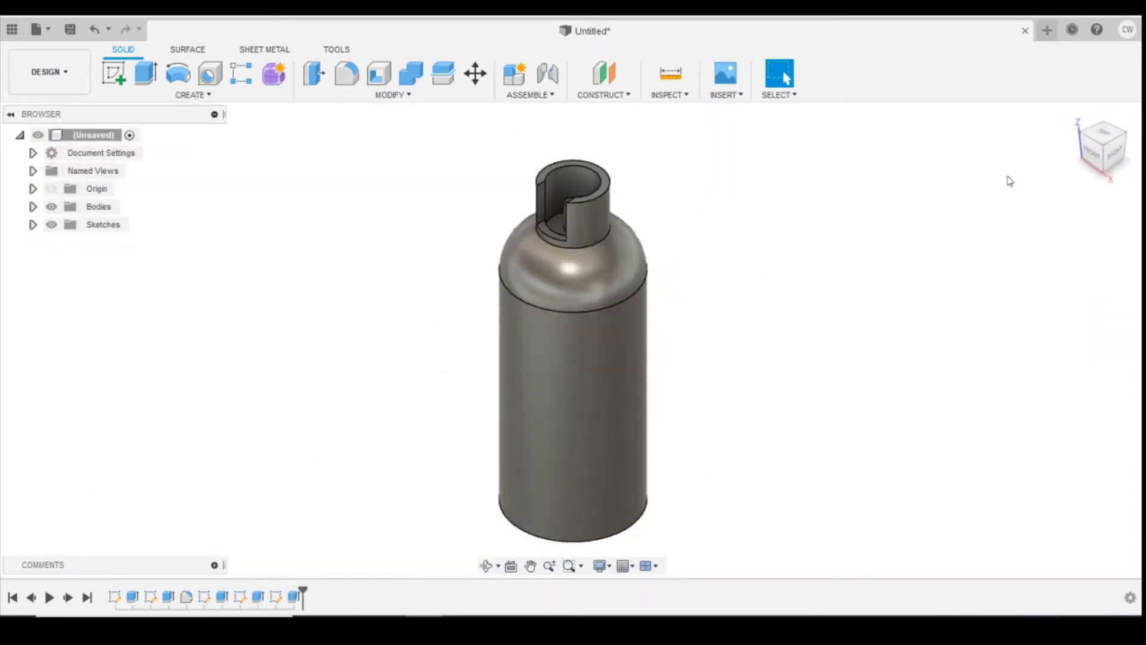
{"action": "left_click_drag", "start_coordinate": [1092, 160], "coordinate": [1130, 143]}
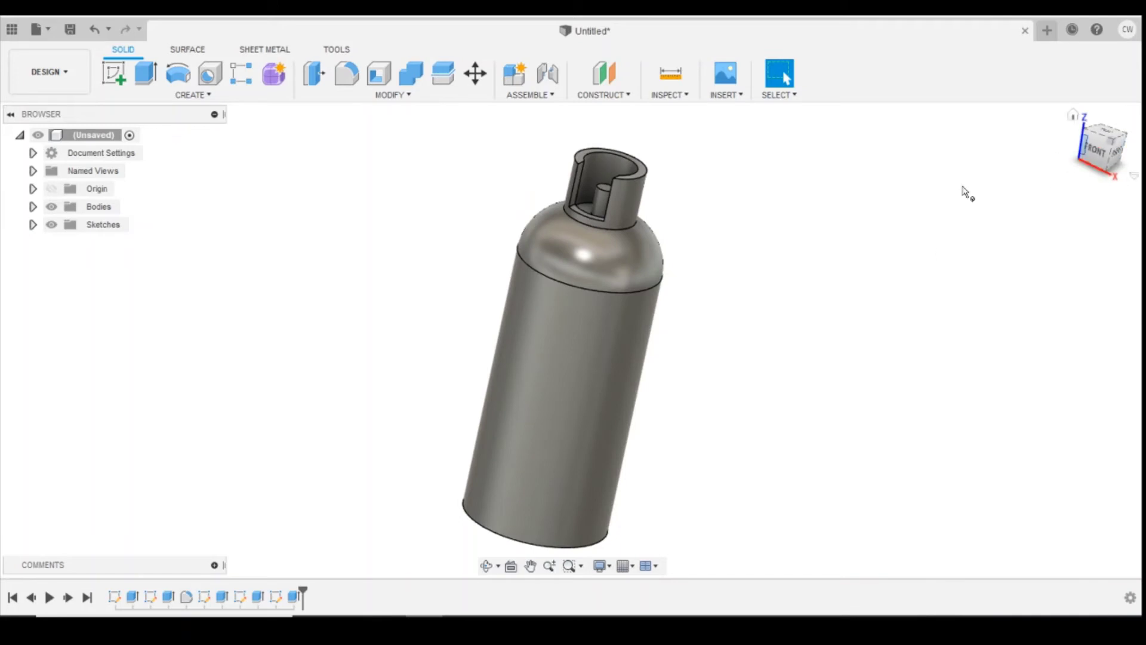
{"action": "scroll", "coordinate": [835, 185], "scroll_direction": "down", "scroll_amount": 3}
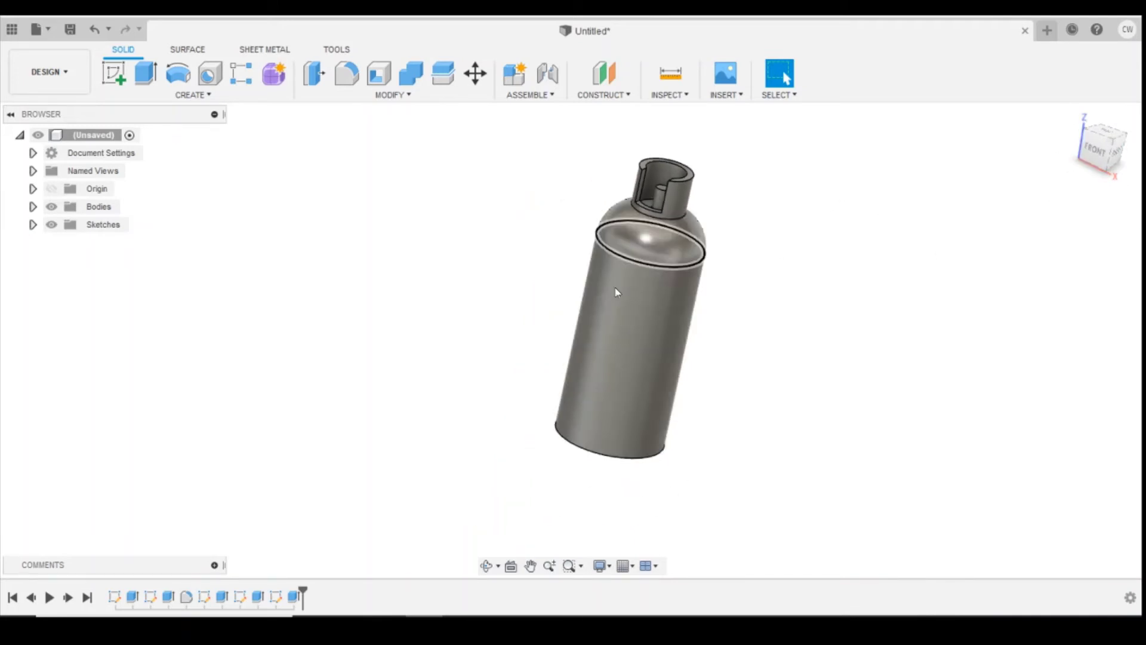
{"action": "left_click_drag", "start_coordinate": [1094, 134], "coordinate": [1099, 143]}
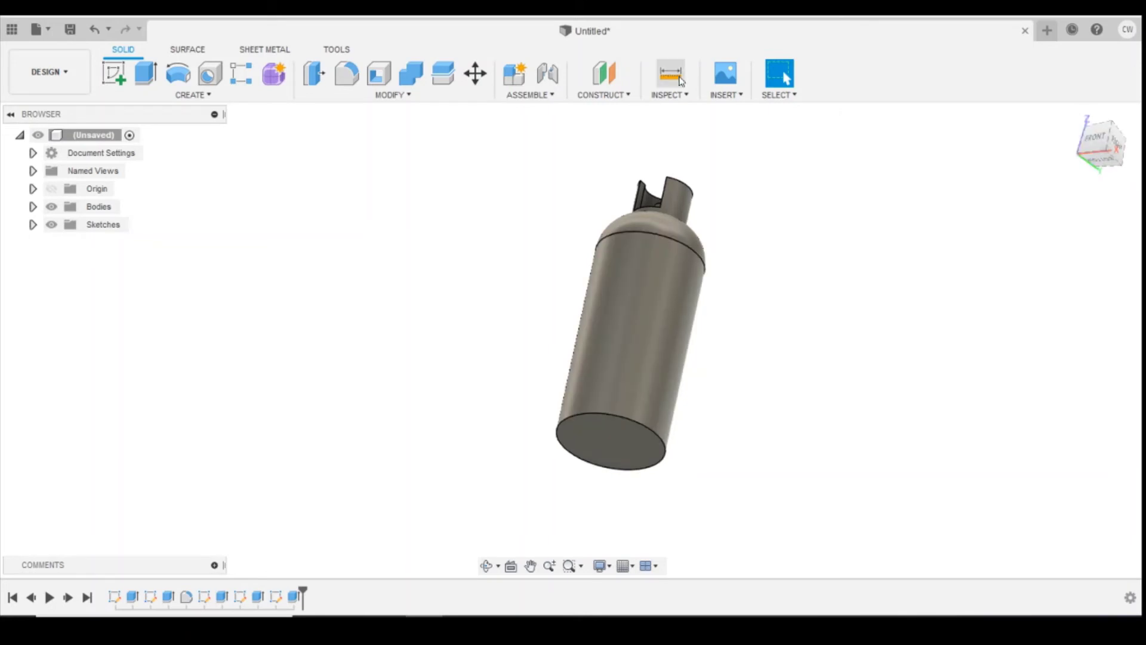
{"action": "left_click", "coordinate": [615, 97]}
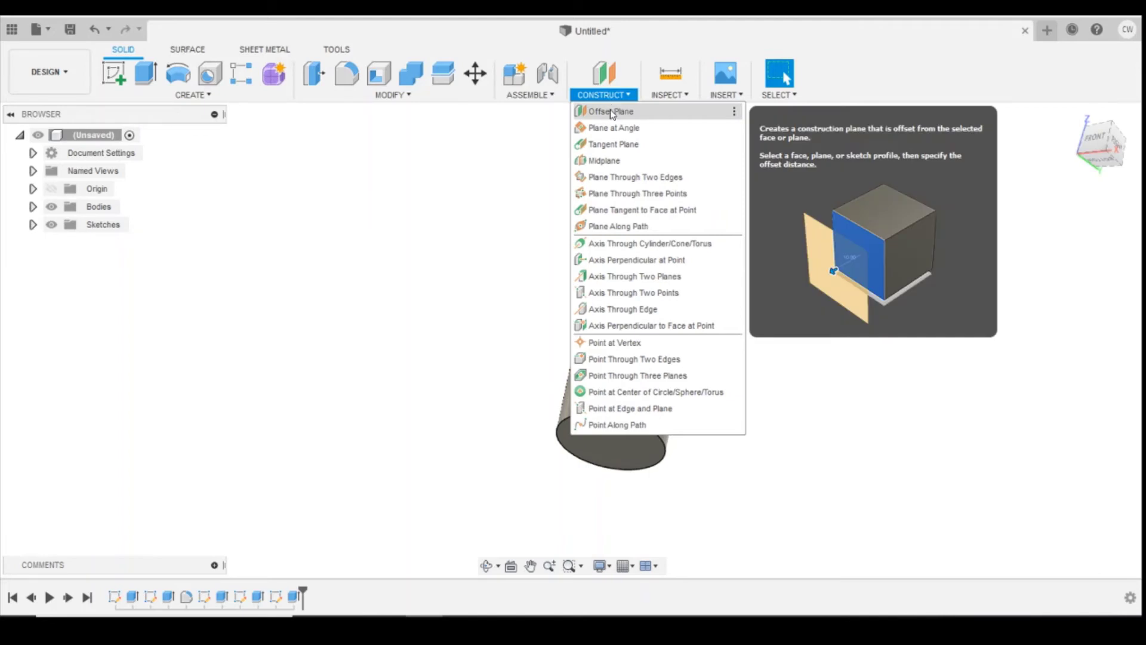
{"action": "left_click", "coordinate": [612, 113]}
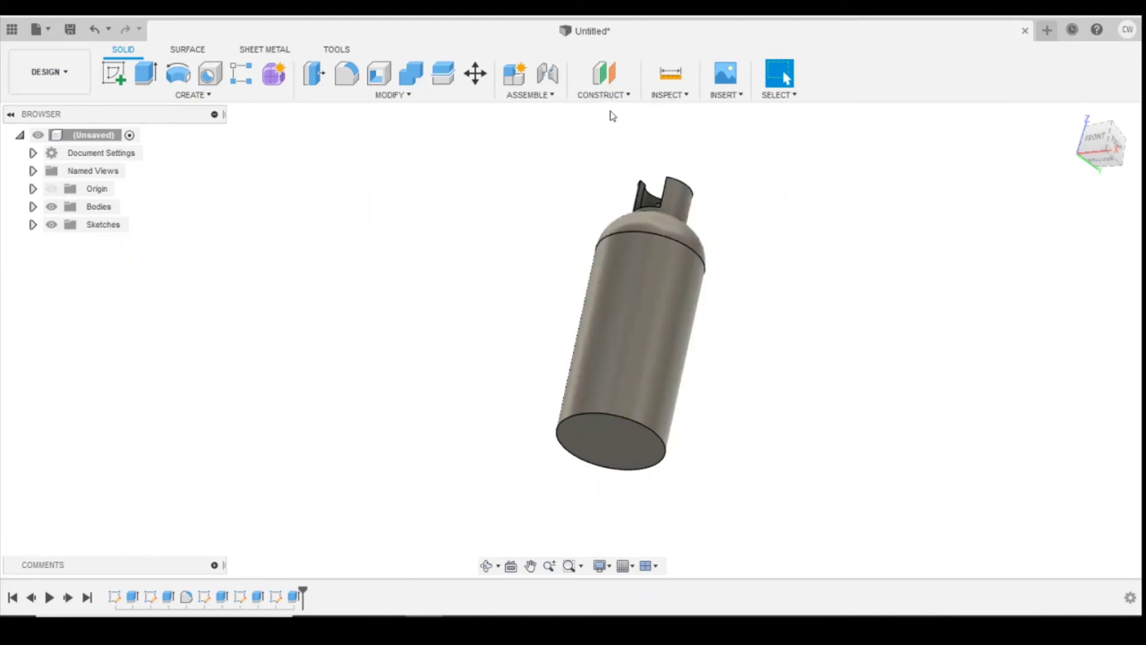
{"action": "left_click", "coordinate": [590, 442]}
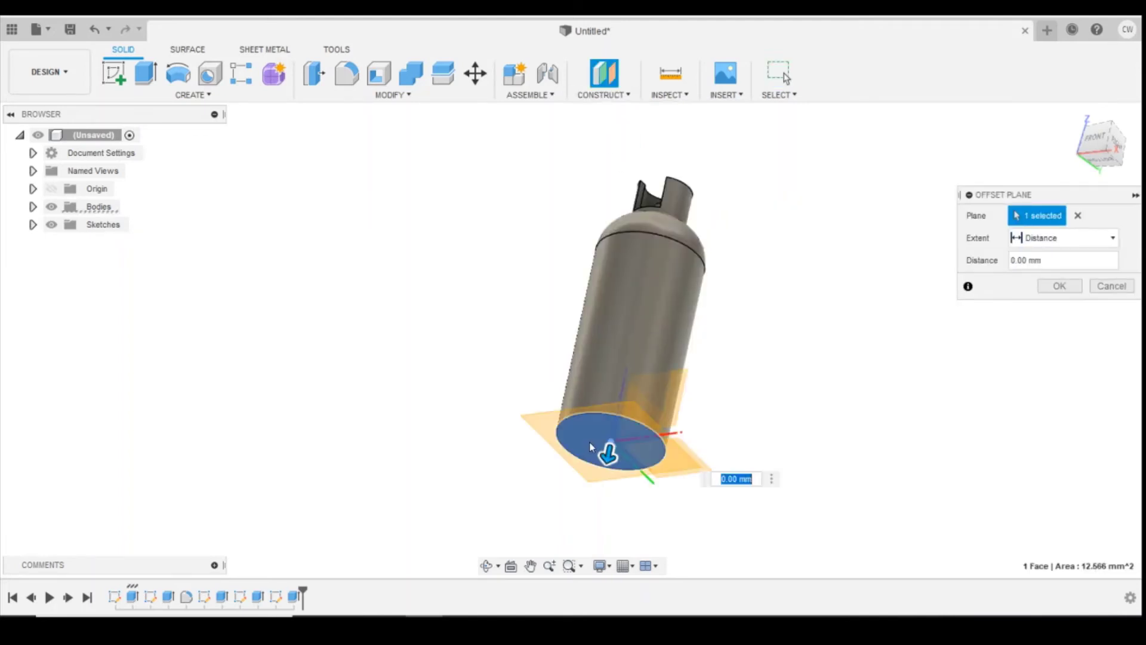
{"action": "left_click", "coordinate": [1098, 139]}
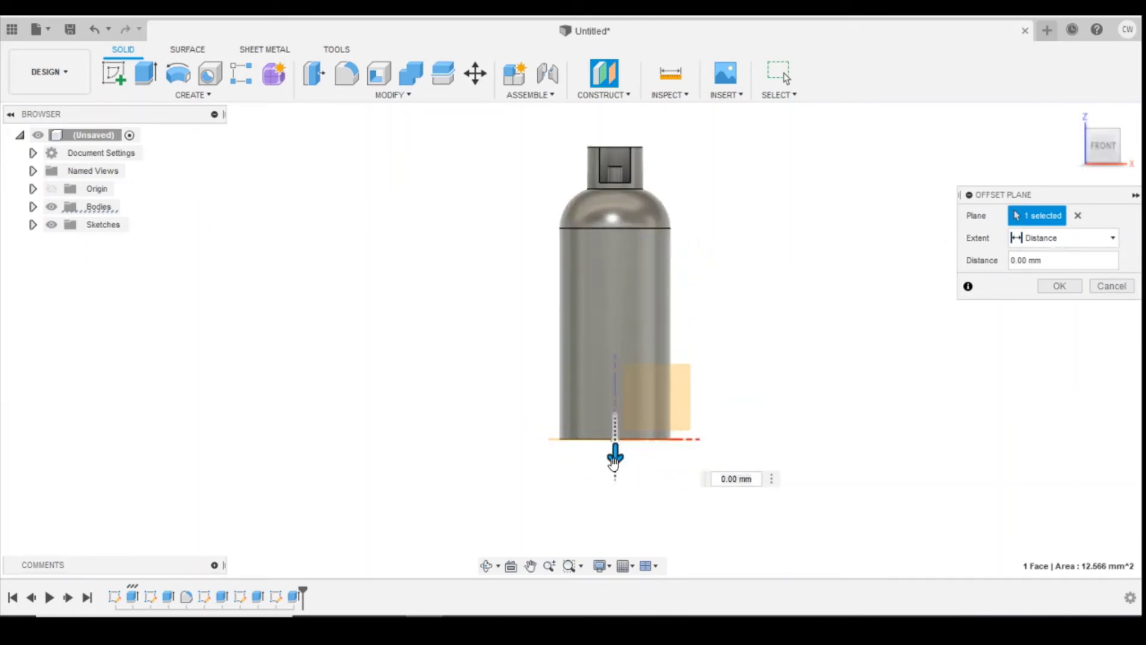
{"action": "left_click_drag", "start_coordinate": [616, 451], "coordinate": [615, 391]}
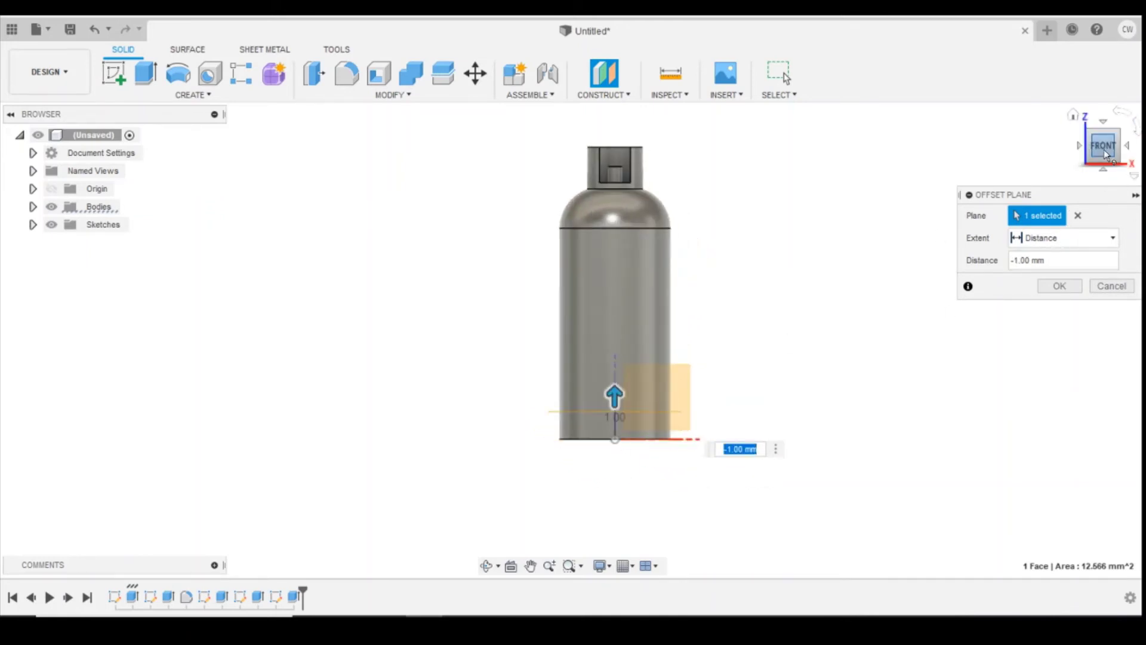
{"action": "middle_click_drag", "start_coordinate": [615, 391], "coordinate": [610, 376], "text": "shift"}
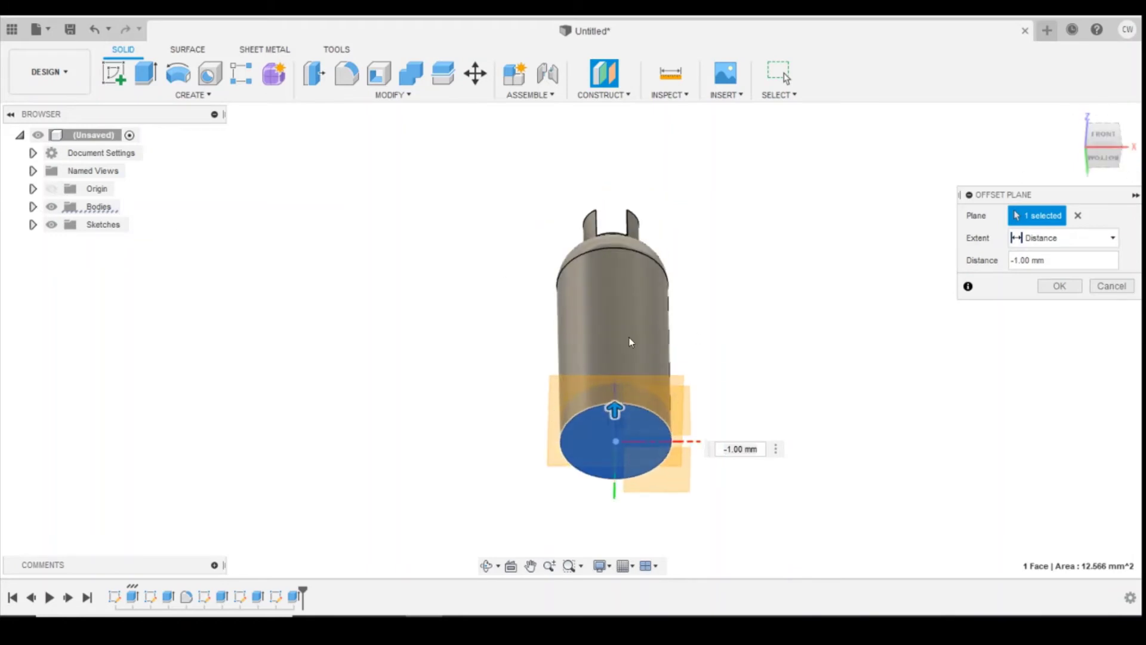
{"action": "left_click", "coordinate": [1095, 141]}
{"action": "mouse_move", "coordinate": [615, 401]}
{"action": "left_mouse_down"}
{"action": "mouse_move", "coordinate": [614, 379]}
{"action": "mouse_move", "coordinate": [615, 401]}
{"action": "left_mouse_up"}
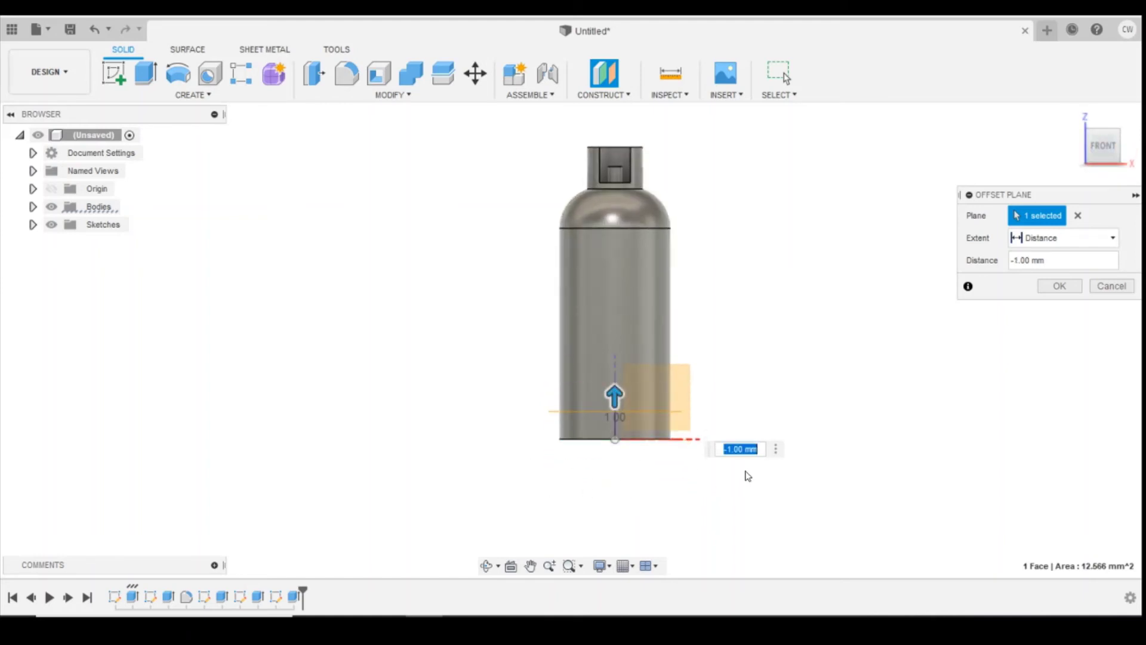
{"action": "key", "text": "BackSpace"}
{"action": "key", "text": "Return"}
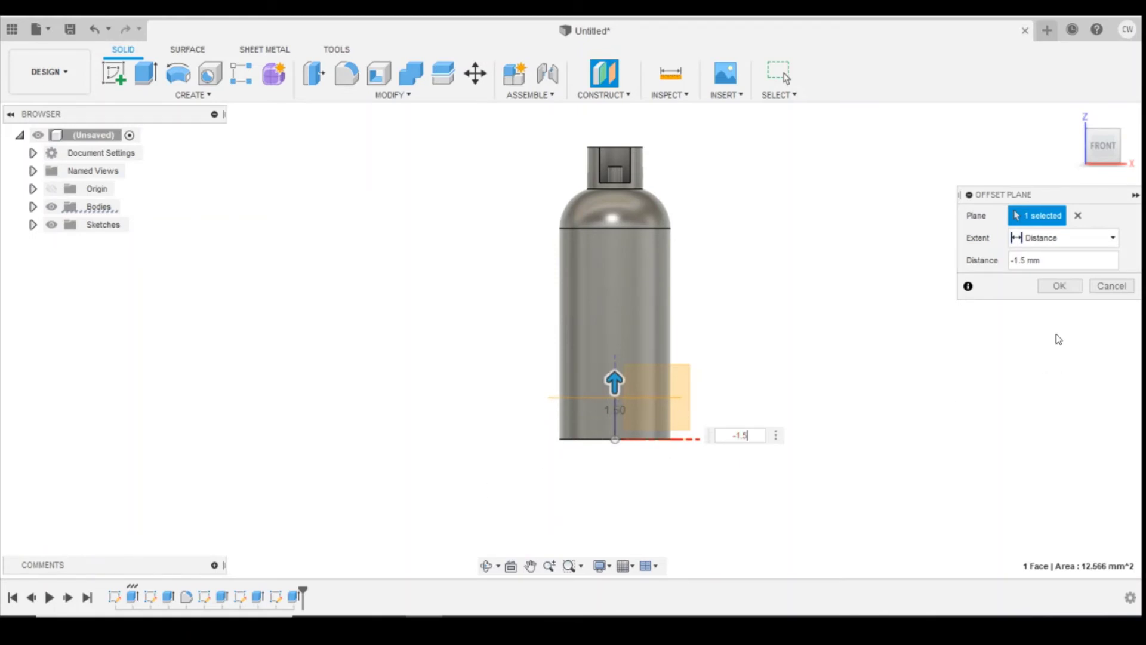
{"action": "left_click", "coordinate": [1058, 287]}
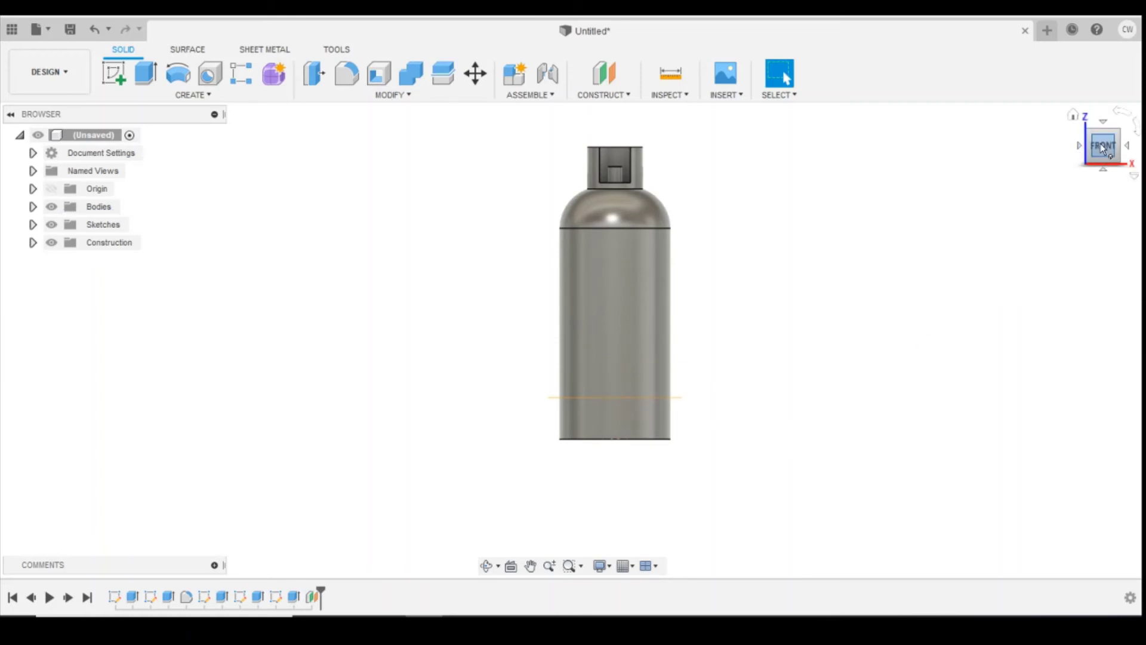
On the offset plane, sketch a 3.8 mm diameter center circle centred on the origin
{"action": "middle_click_drag", "start_coordinate": [572, 335], "coordinate": [599, 429], "text": "shift"}
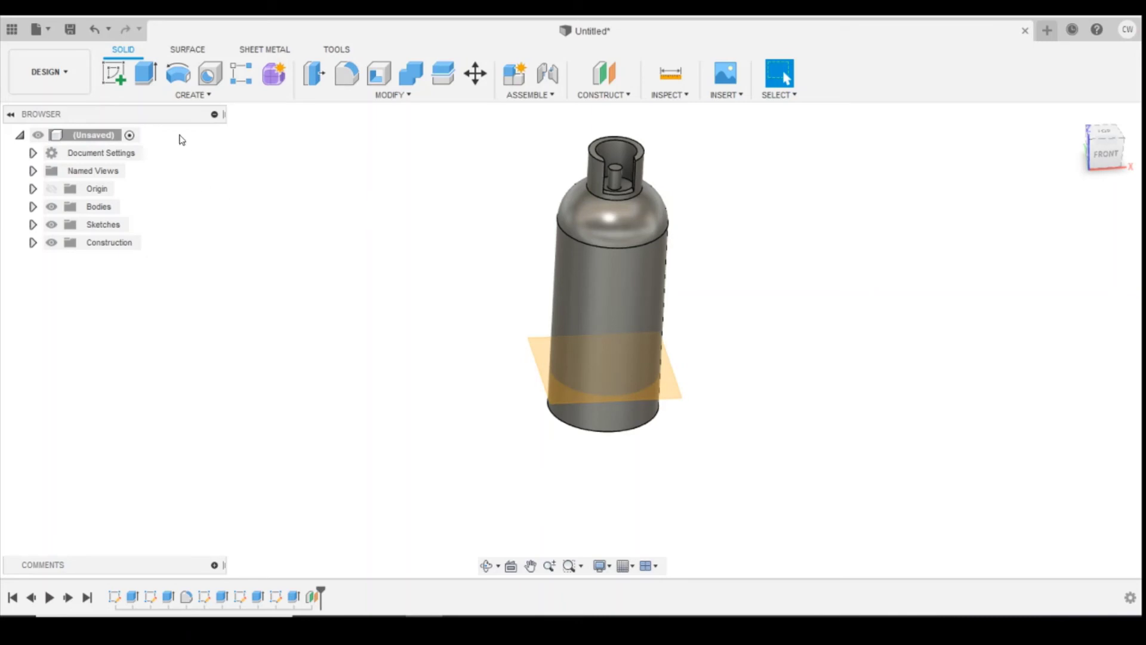
{"action": "left_click", "coordinate": [113, 77]}
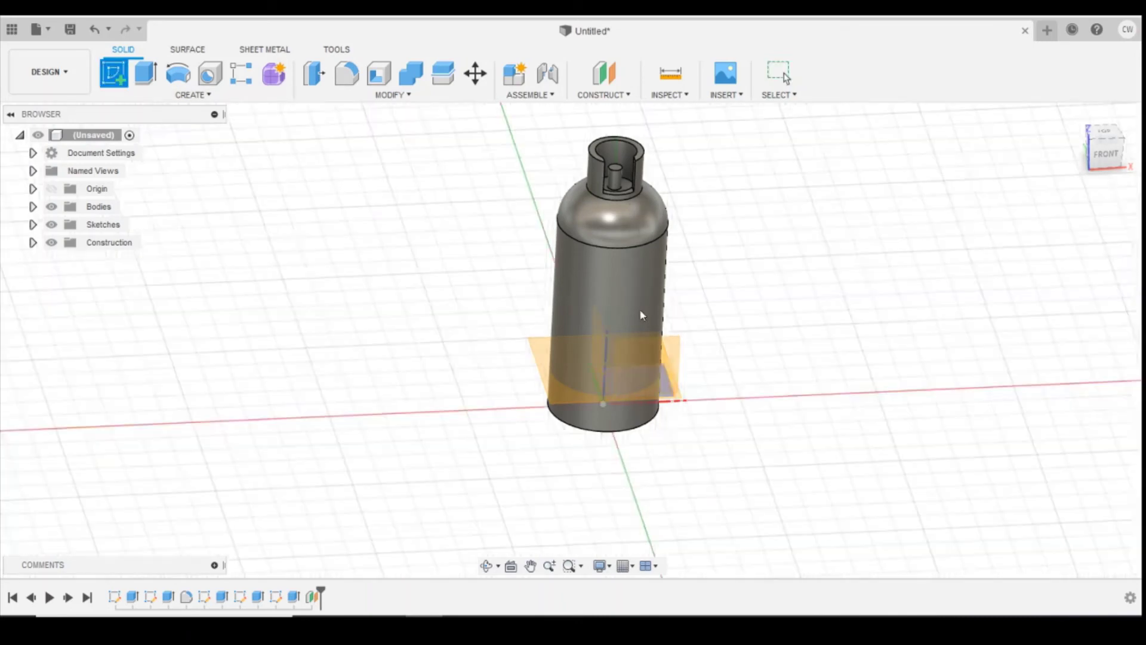
{"action": "left_click", "coordinate": [562, 396]}
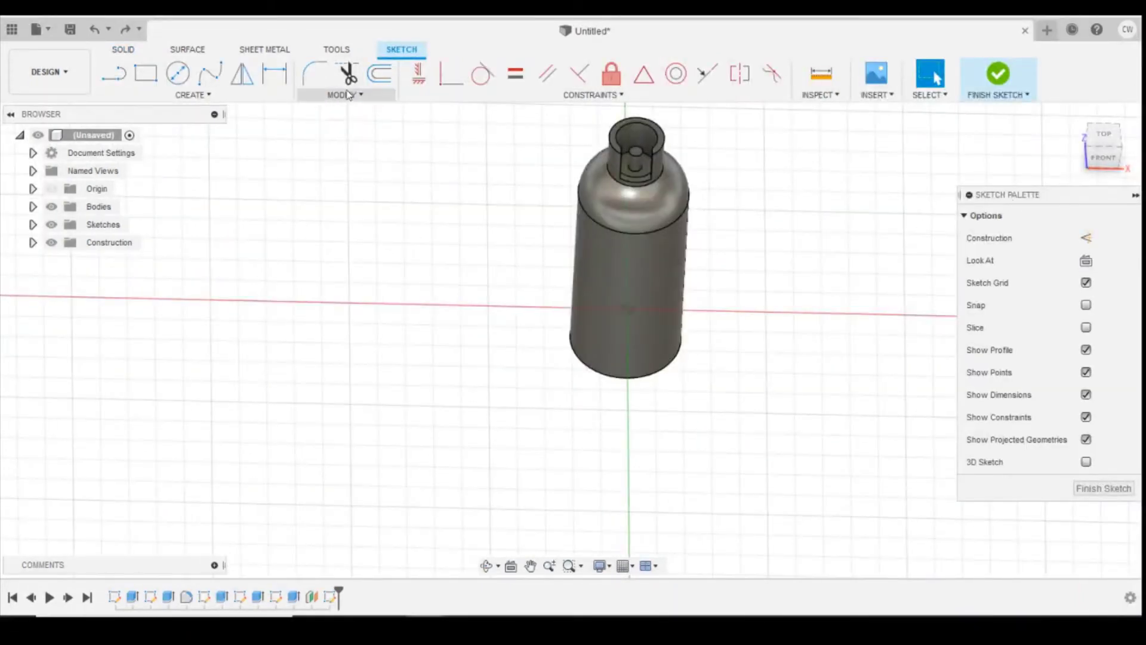
{"action": "left_click", "coordinate": [174, 97]}
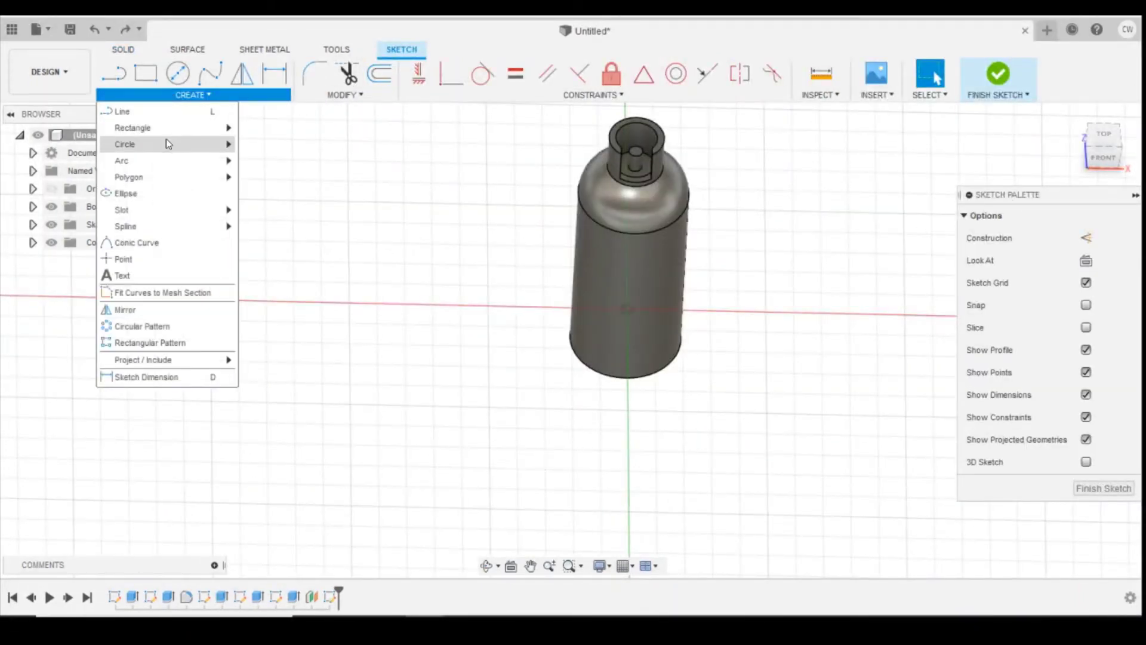
{"action": "mouse_move", "coordinate": [166, 144]}
{"action": "left_click", "coordinate": [276, 145]}
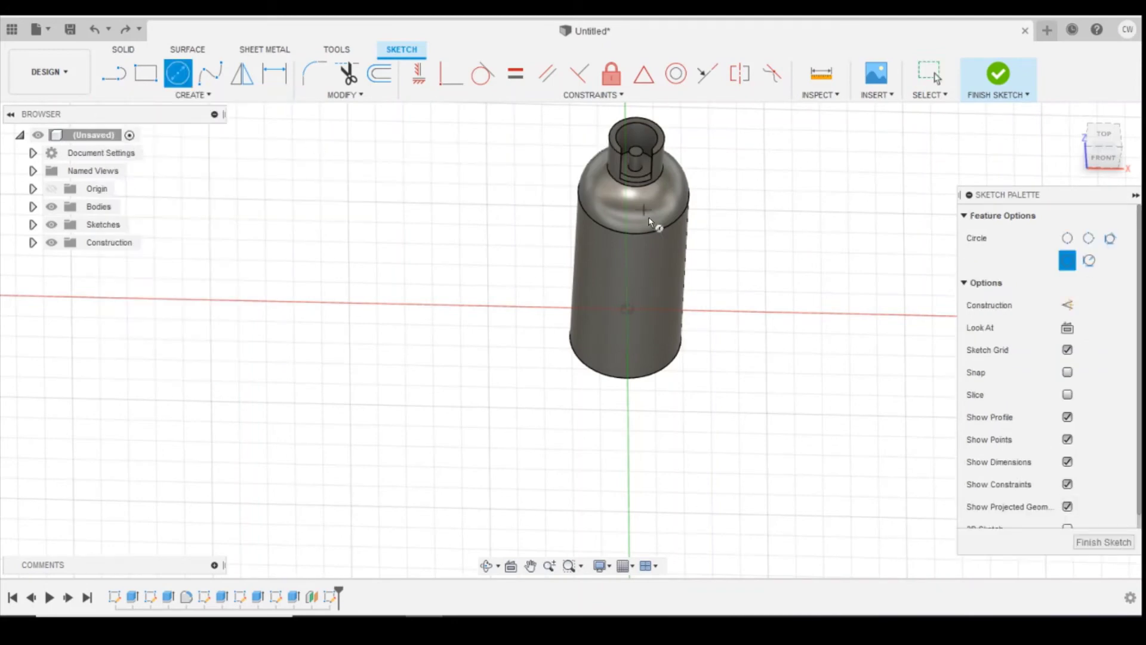
{"action": "left_click", "coordinate": [1102, 141]}
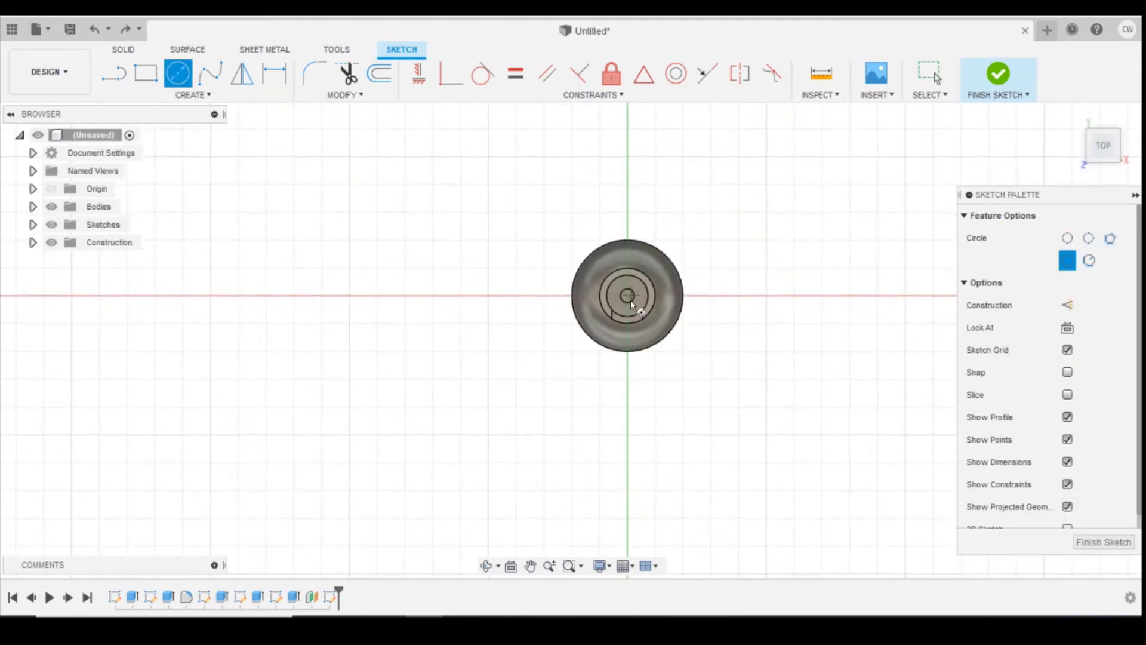
{"action": "left_click", "coordinate": [627, 296]}
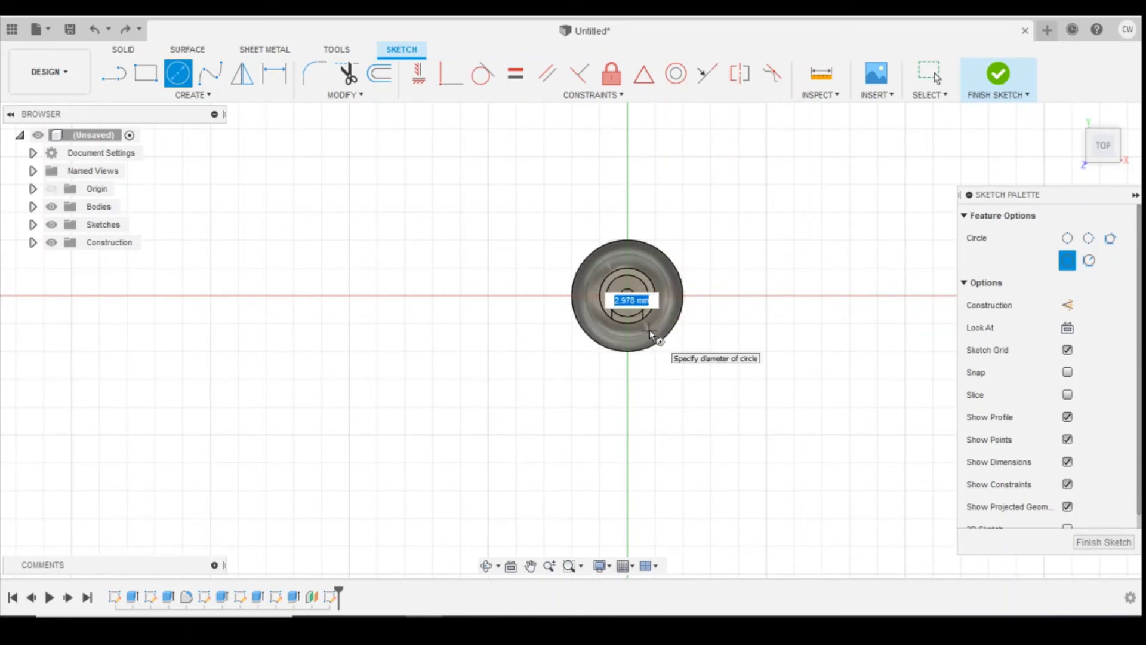
{"action": "type", "text": "3.8"}
{"action": "key", "text": "Return"}
{"action": "key", "text": "Escape"}
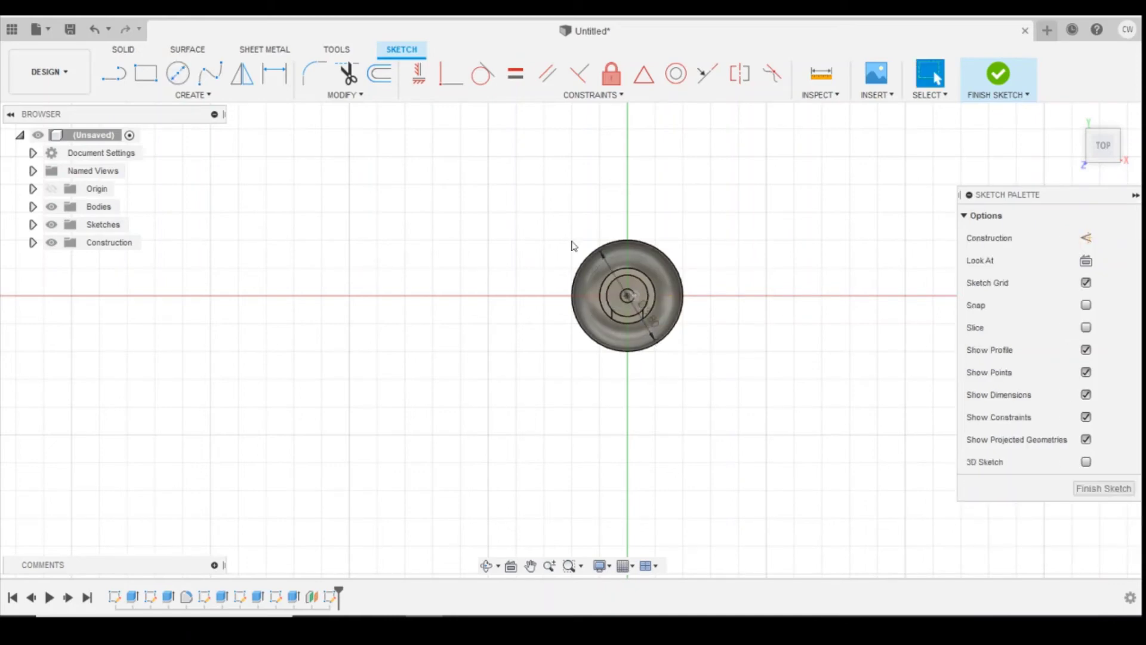
Add a larger concentric center circle around the origin, extending beyond the bottle's outer wall
{"action": "left_click", "coordinate": [175, 77]}
{"action": "left_click", "coordinate": [627, 296]}
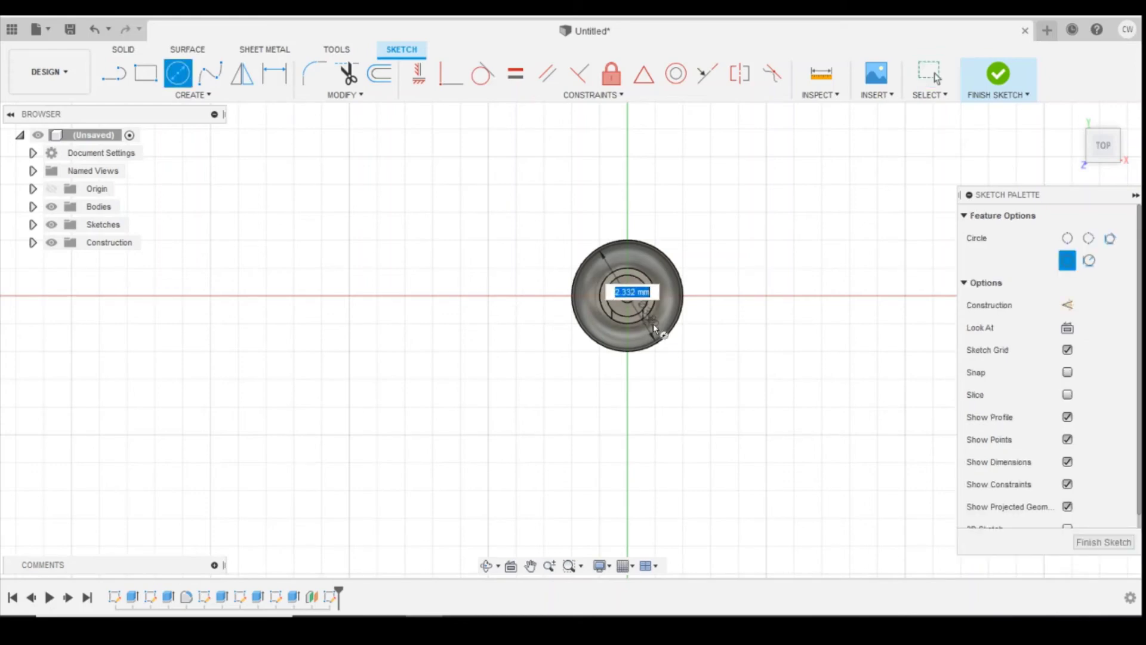
{"action": "left_click", "coordinate": [679, 349]}
{"action": "scroll", "coordinate": [681, 346], "scroll_direction": "up", "scroll_amount": 5}
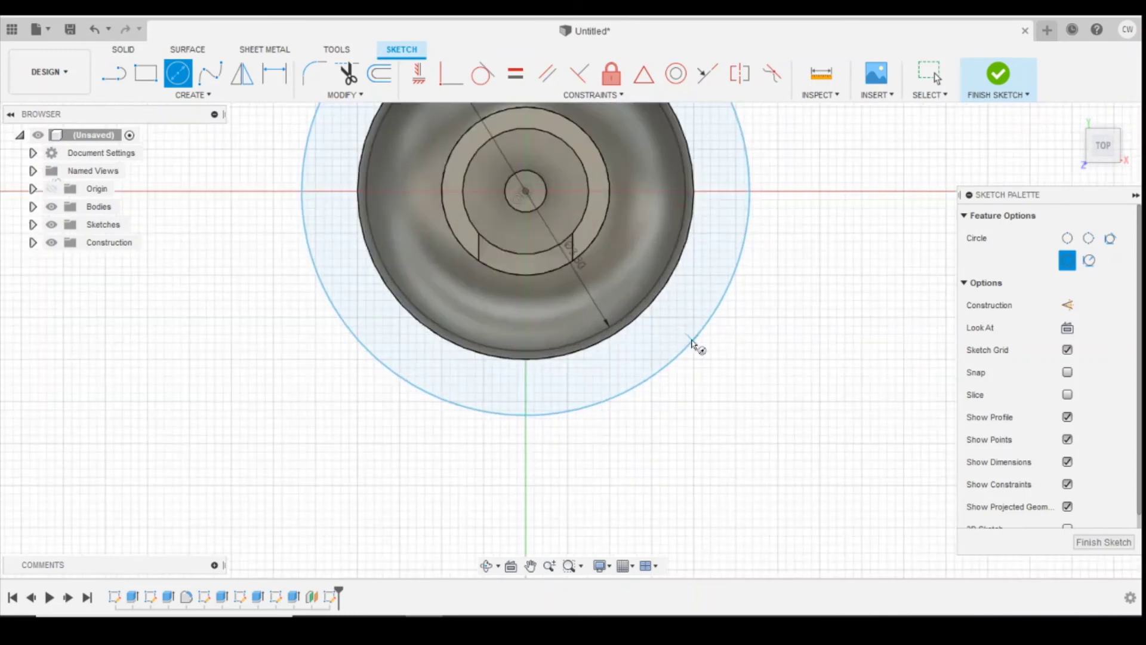
{"action": "scroll", "coordinate": [687, 338], "scroll_direction": "up", "scroll_amount": 2}
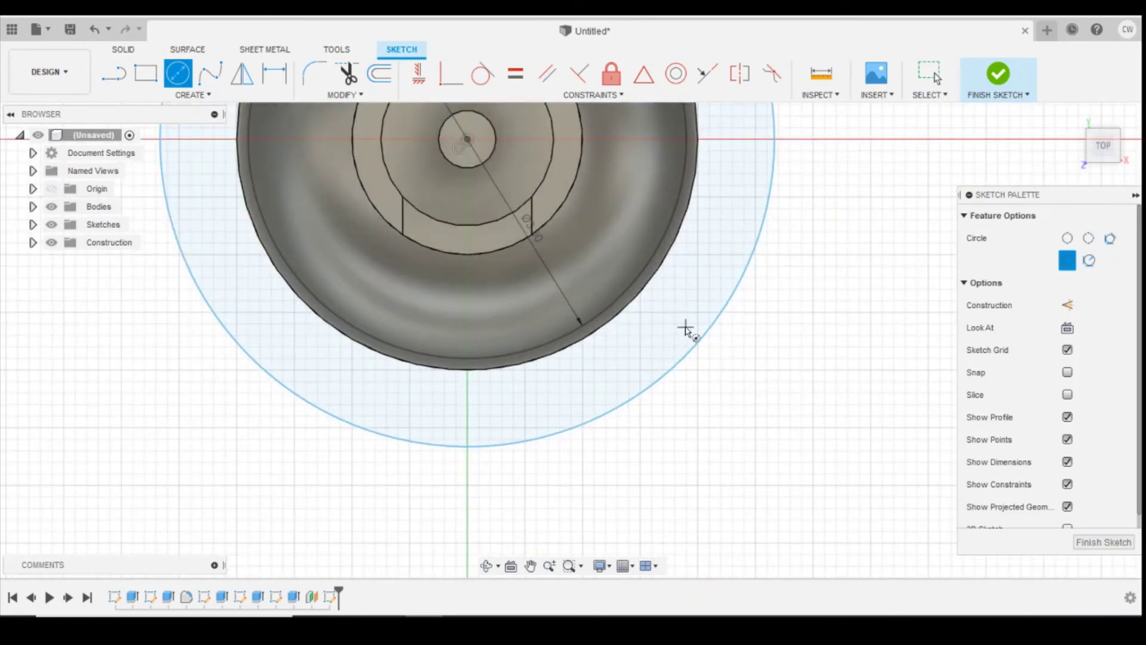
{"action": "key", "text": "Escape"}
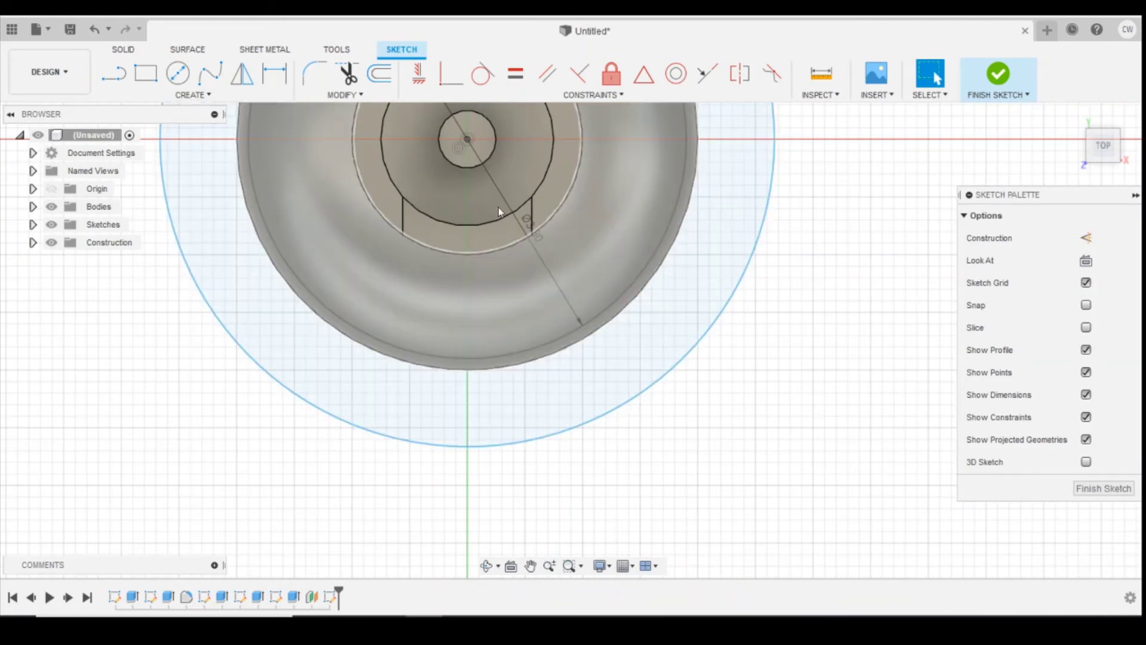
Extrude the ring profile between the two circles by -0.3 mm as a cut to form a groove around the body
{"action": "left_click", "coordinate": [666, 351]}
{"action": "left_click", "coordinate": [665, 351]}
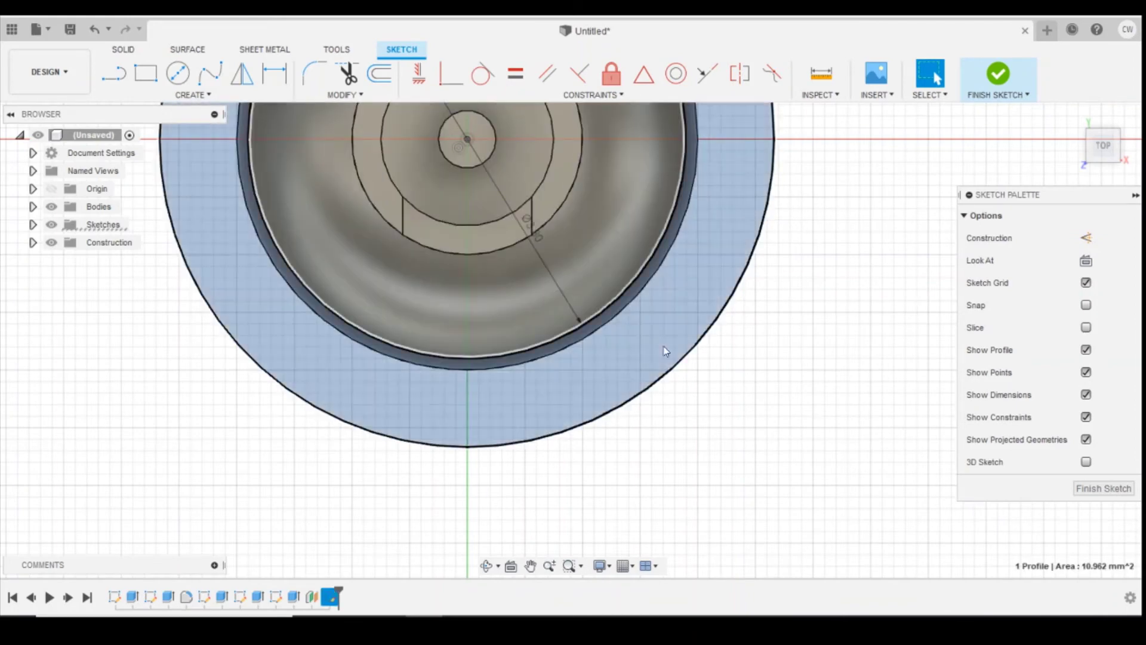
{"action": "right_click", "coordinate": [665, 351]}
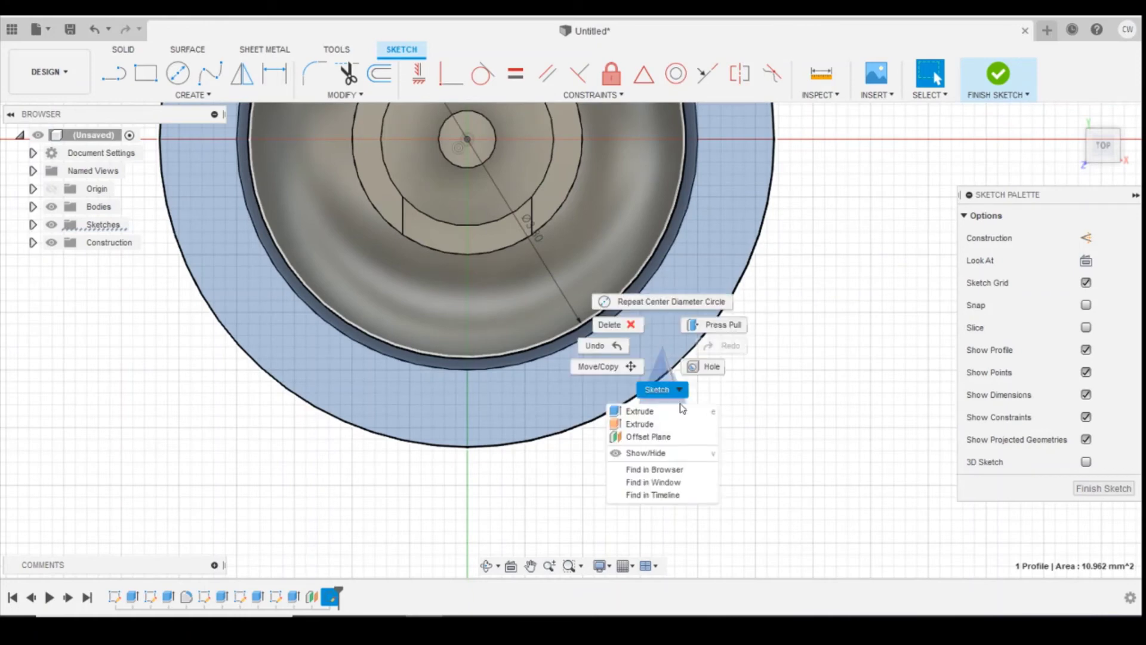
{"action": "left_click", "coordinate": [637, 411]}
{"action": "left_click_drag", "start_coordinate": [1090, 160], "coordinate": [1095, 156]}
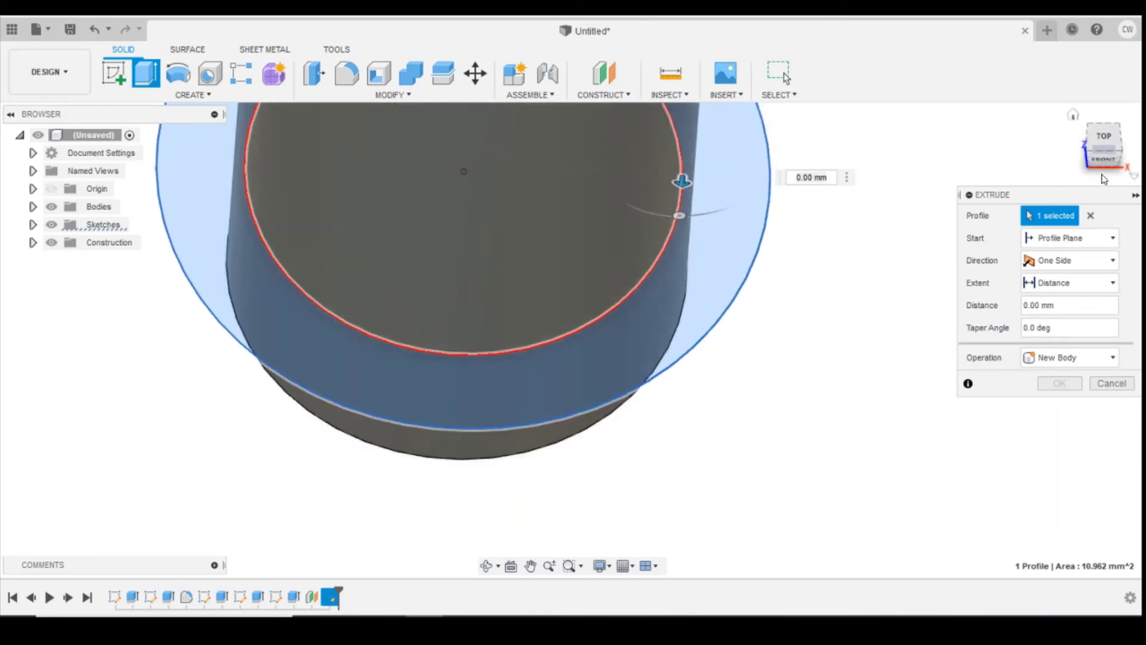
{"action": "left_click", "coordinate": [1102, 158]}
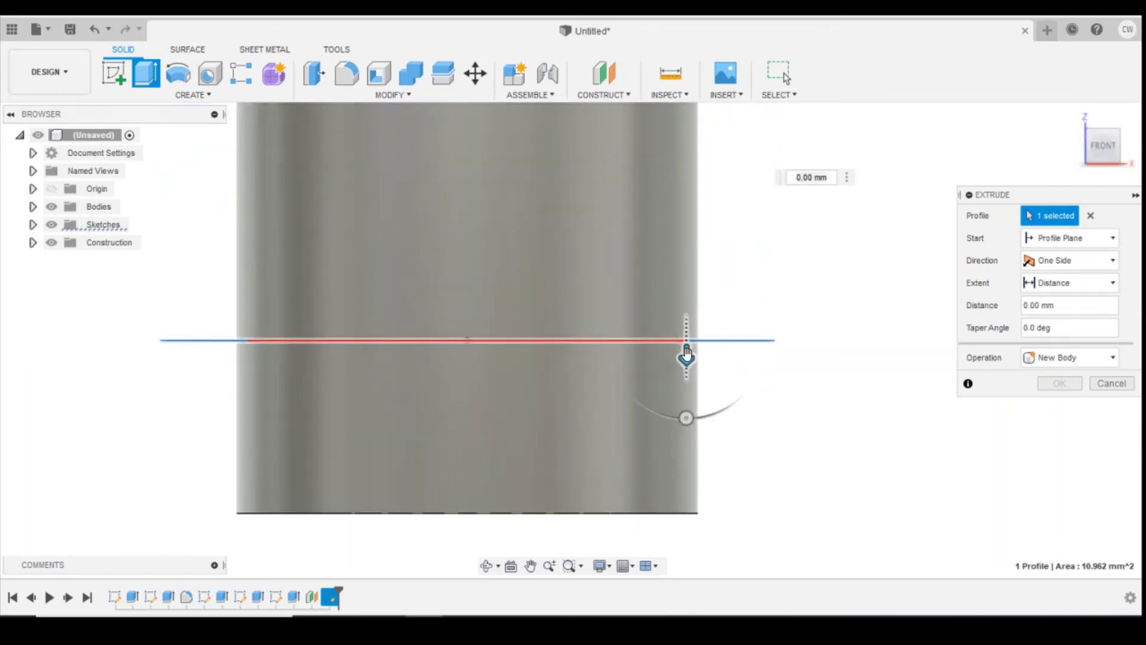
{"action": "left_click_drag", "start_coordinate": [686, 353], "coordinate": [690, 318]}
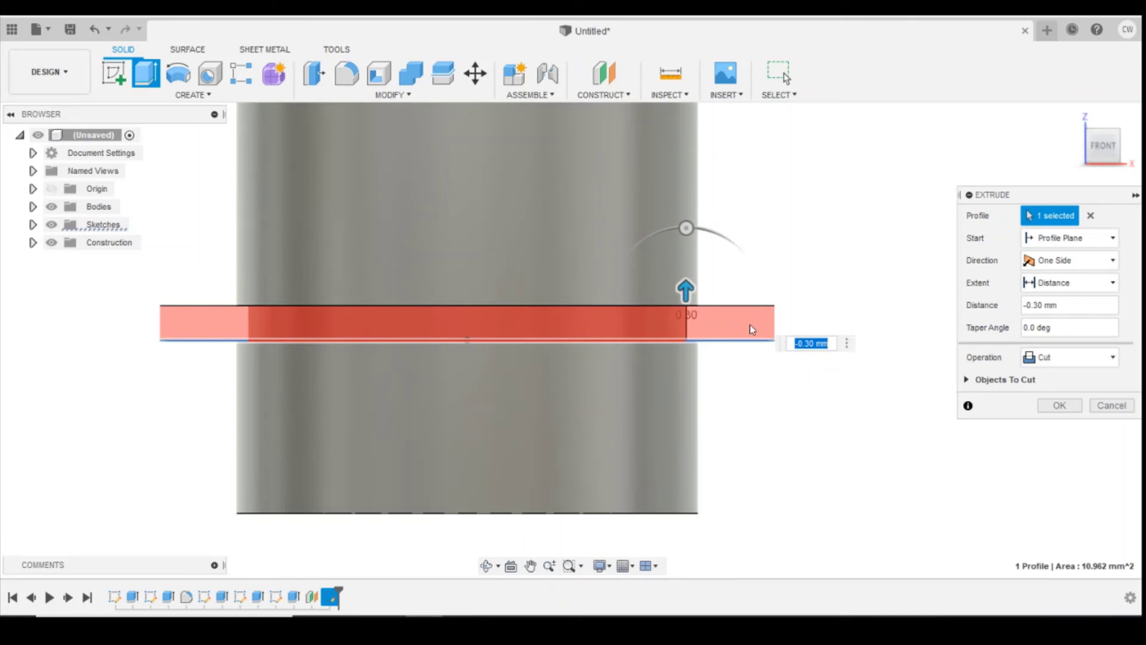
{"action": "left_click", "coordinate": [1059, 405]}
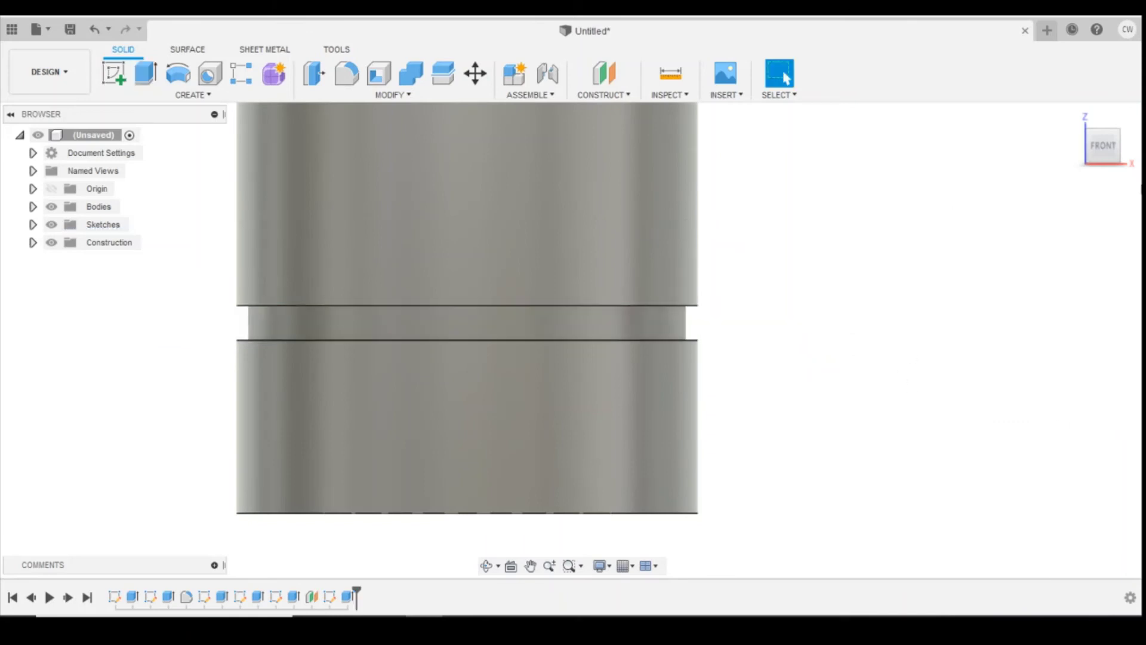
Fillet the upper and lower outer edges of the groove around the lower body with a 0.1 mm radius
{"action": "mouse_move", "coordinate": [1095, 144]}
{"action": "left_mouse_down"}
{"action": "mouse_move", "coordinate": [1105, 134]}
{"action": "mouse_move", "coordinate": [1103, 144]}
{"action": "left_mouse_up"}
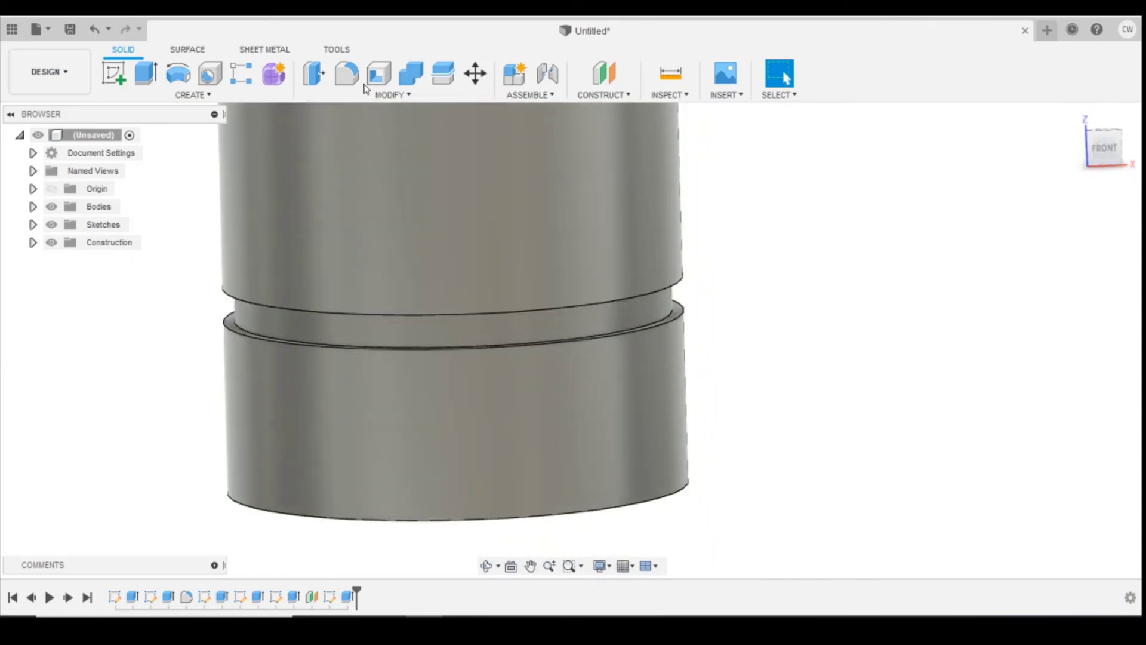
{"action": "left_click", "coordinate": [346, 75]}
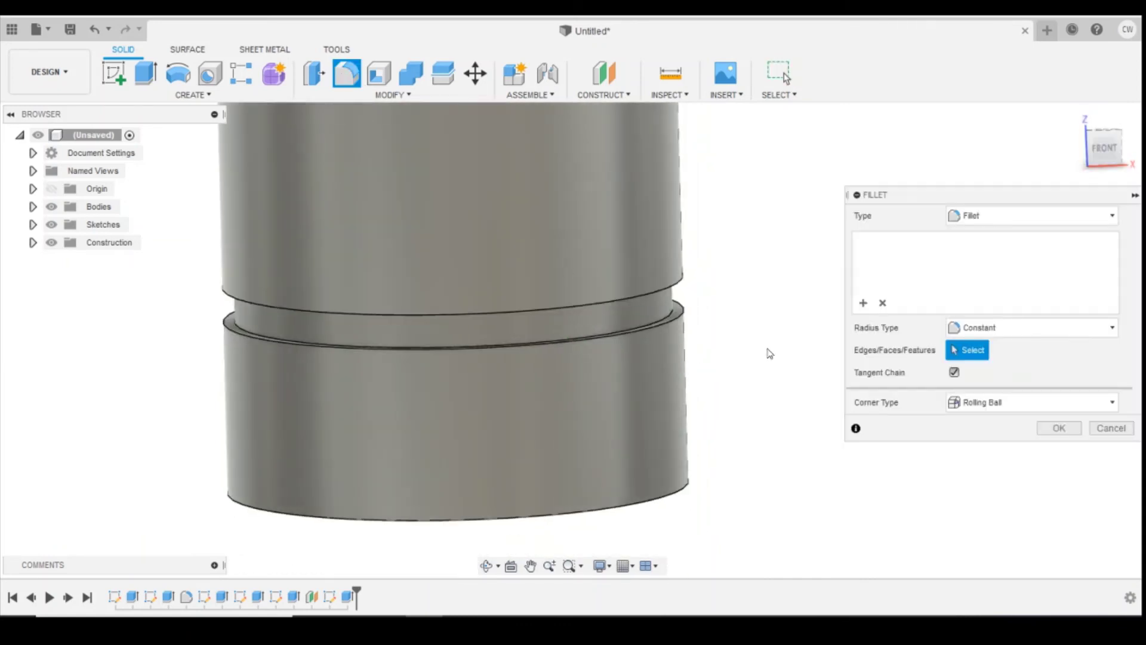
{"action": "left_click", "coordinate": [685, 326]}
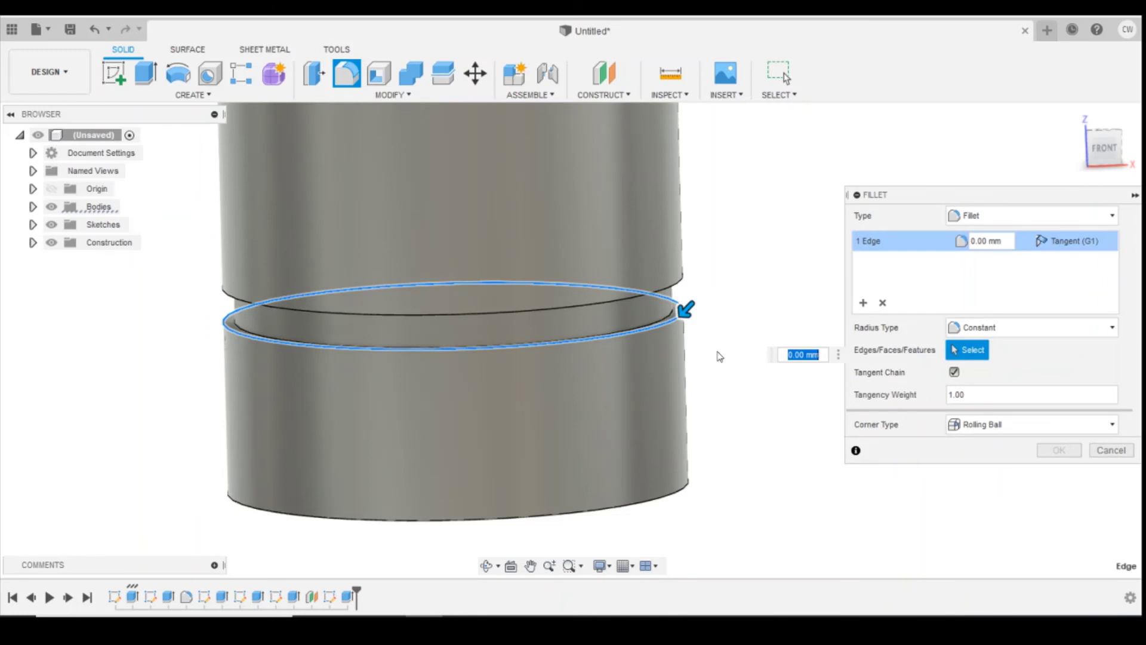
{"action": "left_click", "coordinate": [681, 285]}
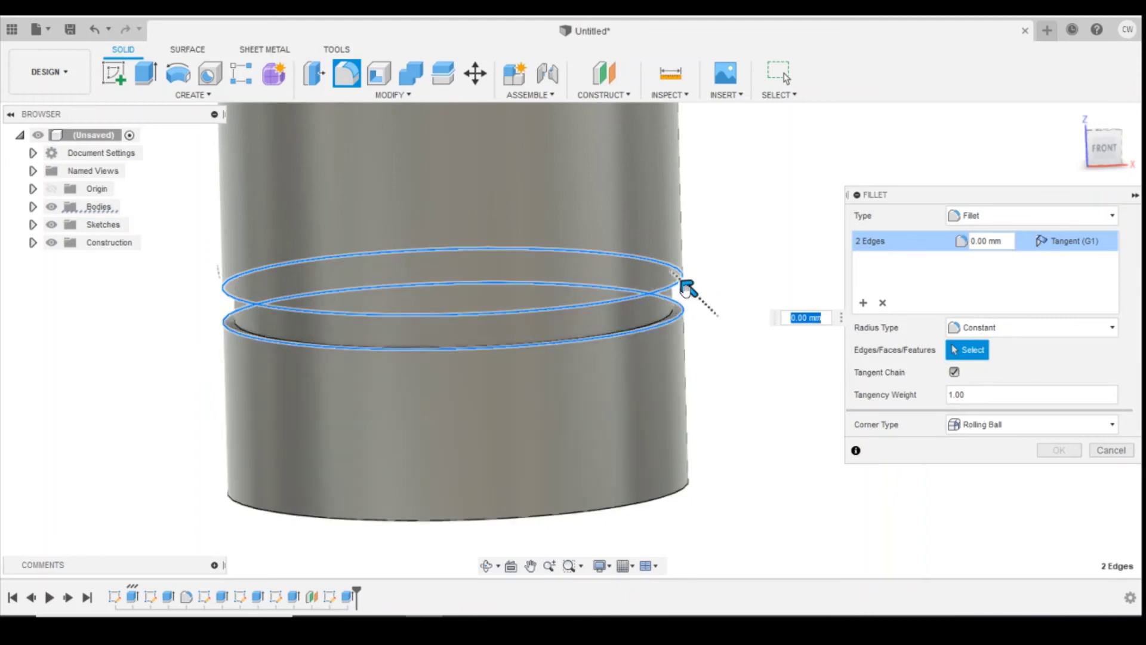
{"action": "left_click_drag", "start_coordinate": [686, 289], "coordinate": [685, 287]}
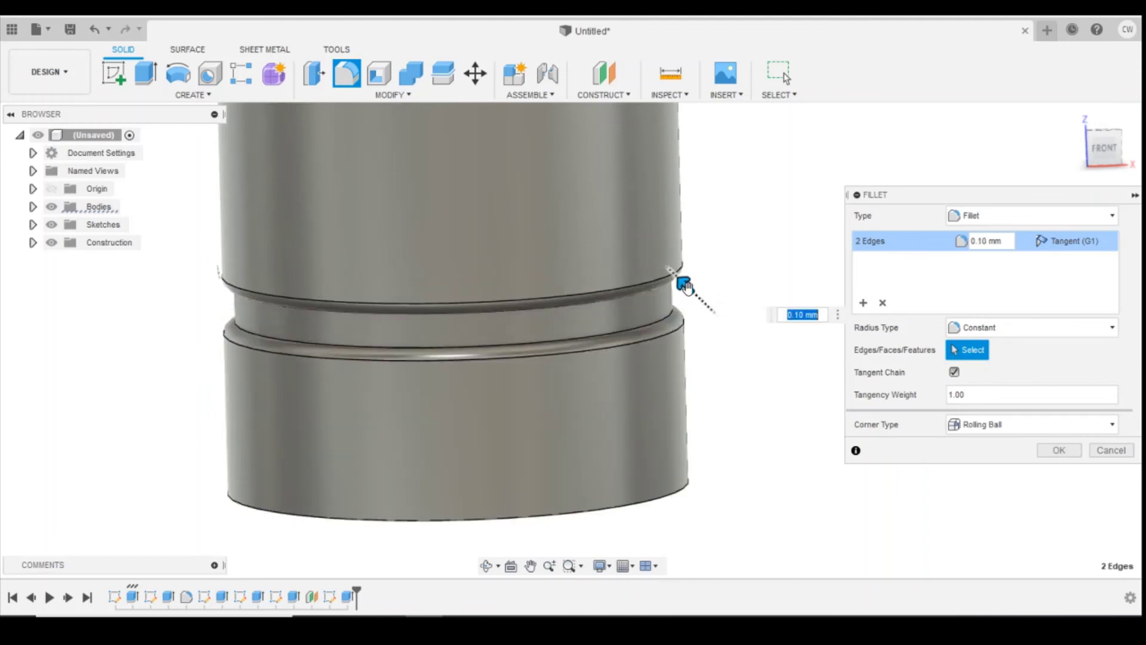
{"action": "left_click", "coordinate": [1060, 450]}
Create a construction plane offset -5 mm from the bottle's bottom face, crossing the middle of the body
{"action": "left_click_drag", "start_coordinate": [1103, 142], "coordinate": [1110, 133]}
{"action": "scroll", "coordinate": [933, 328], "scroll_direction": "down", "scroll_amount": 6}
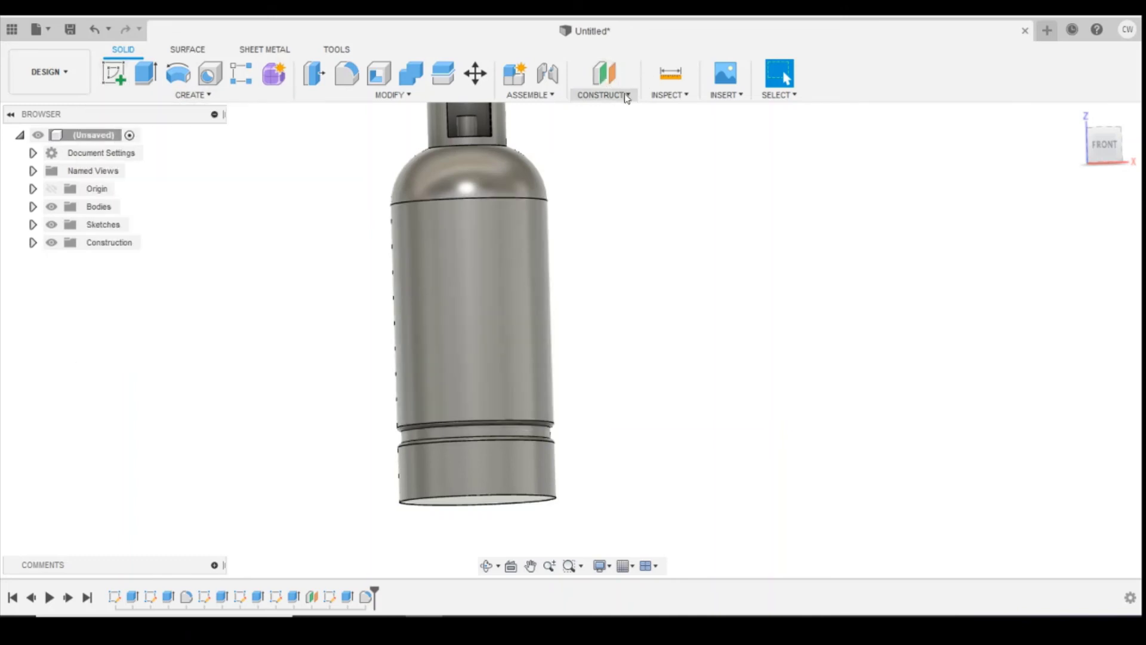
{"action": "left_click", "coordinate": [627, 97]}
{"action": "left_click", "coordinate": [614, 113]}
{"action": "middle_click_drag", "start_coordinate": [573, 336], "coordinate": [441, 490], "text": "shift"}
{"action": "left_click", "coordinate": [438, 496]}
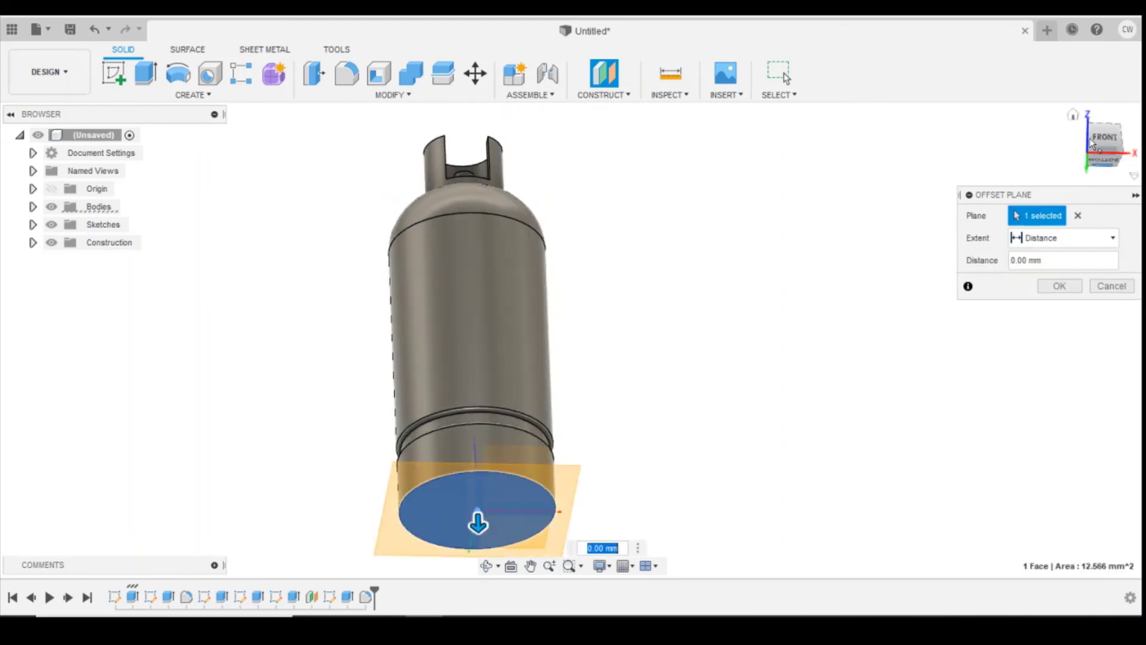
{"action": "left_click_drag", "start_coordinate": [481, 522], "coordinate": [512, 325]}
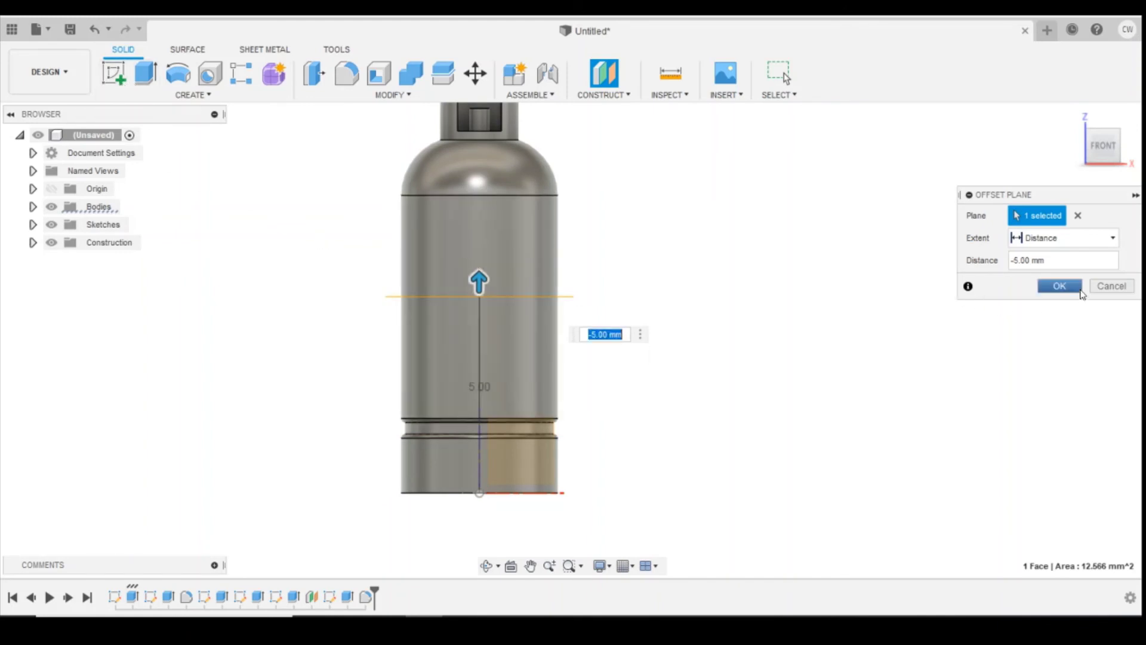
{"action": "left_click", "coordinate": [1059, 286]}
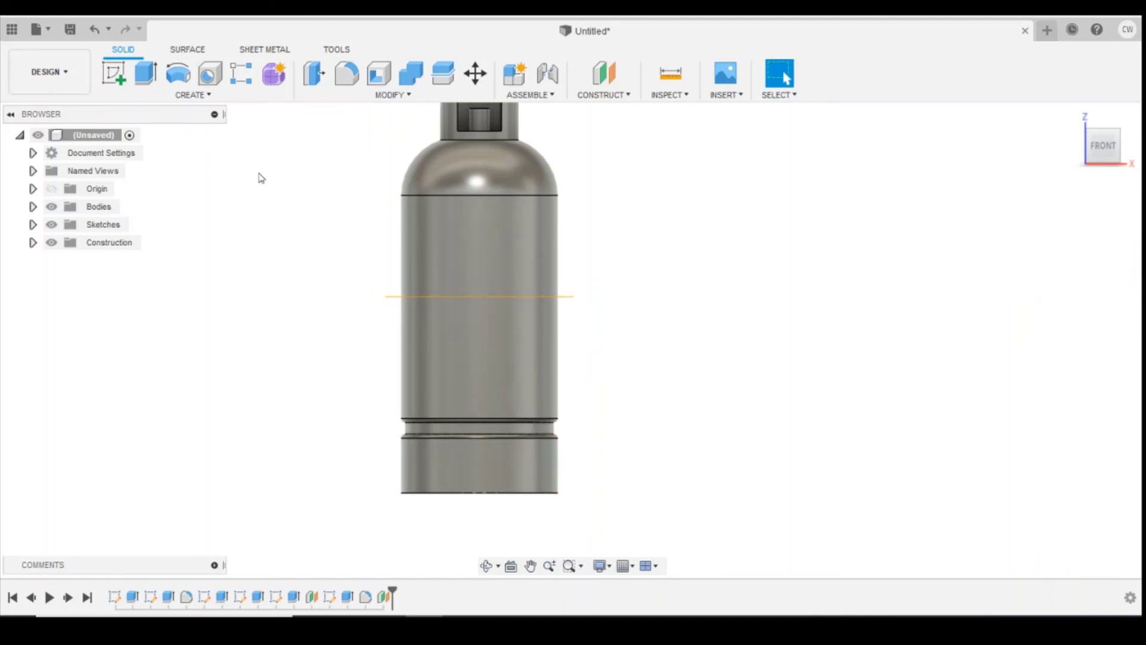
On the mid-body offset plane, sketch a 4.2 mm diameter center circle centred on the origin
{"action": "left_click", "coordinate": [116, 76]}
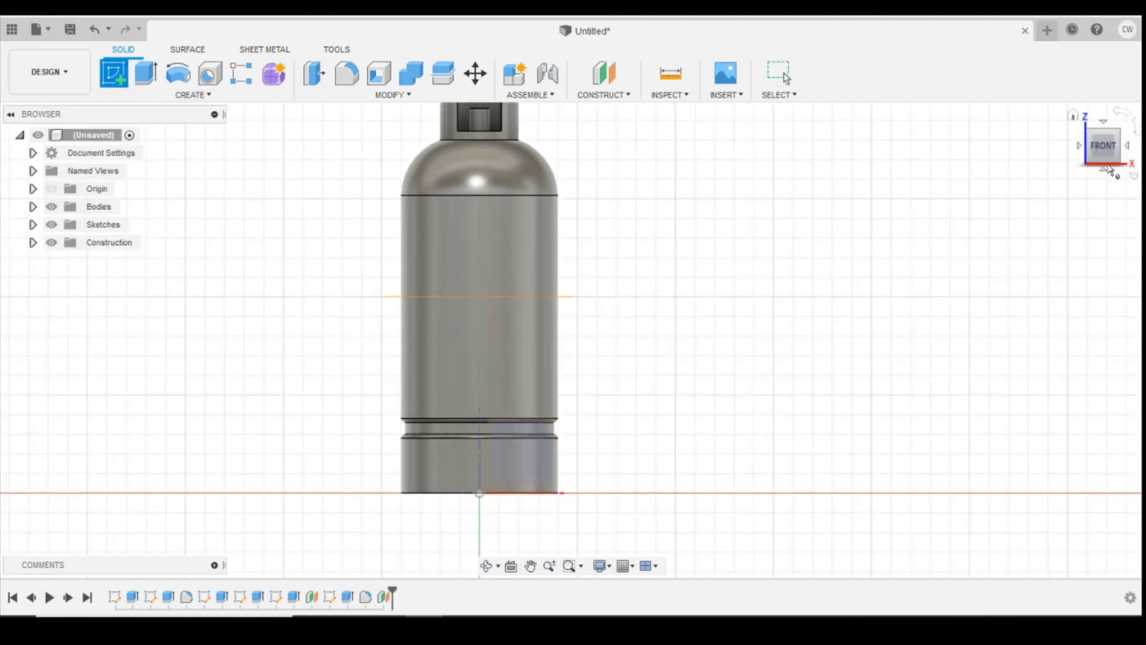
{"action": "middle_click_drag", "start_coordinate": [1112, 171], "coordinate": [394, 311], "text": "shift"}
{"action": "left_click", "coordinate": [393, 308]}
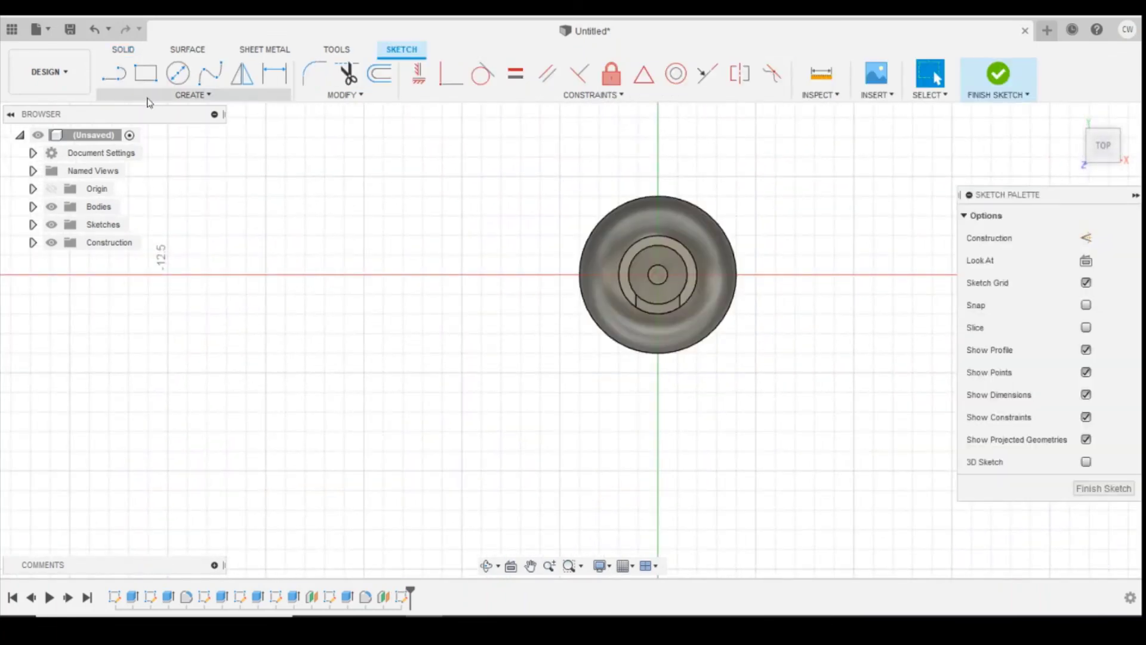
{"action": "left_click", "coordinate": [182, 94]}
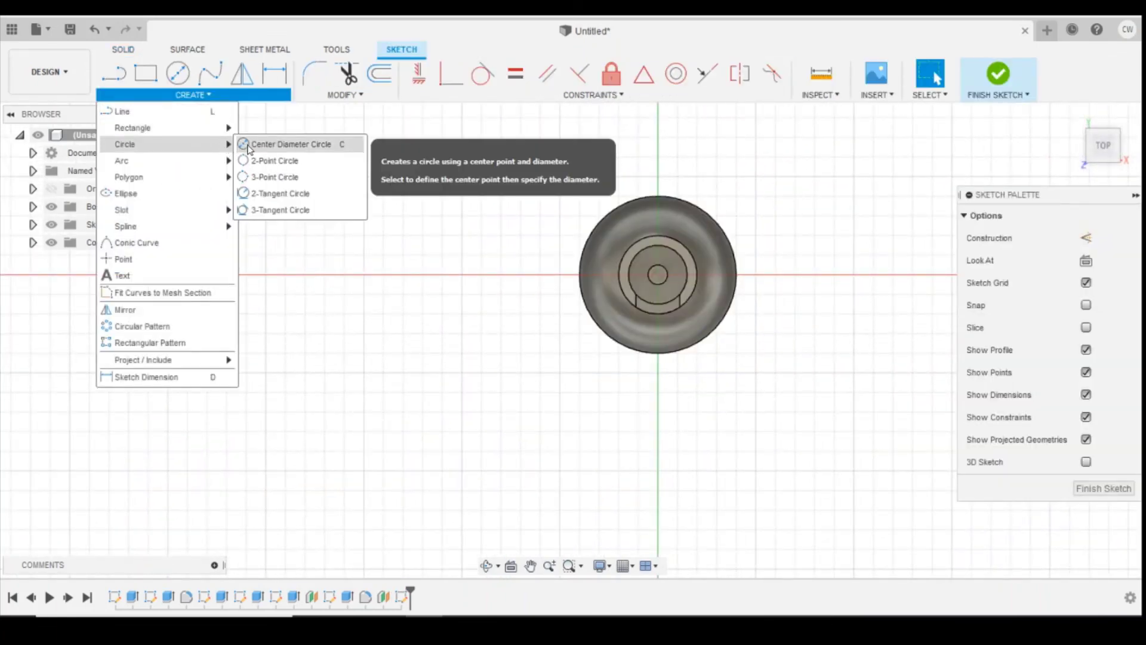
{"action": "left_click", "coordinate": [251, 146]}
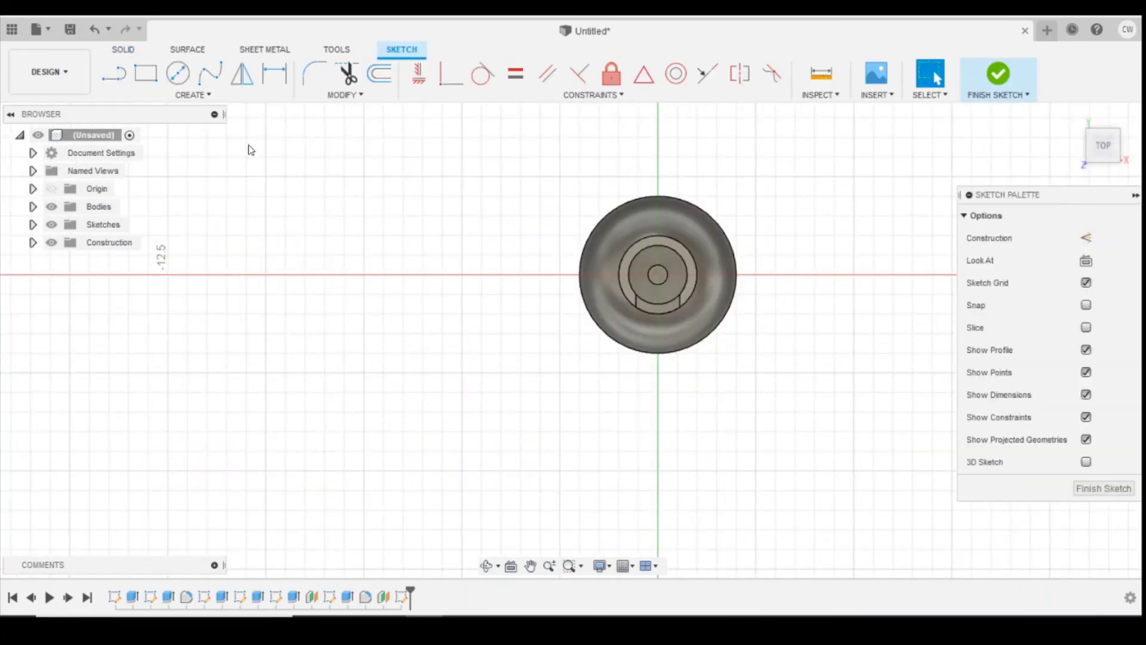
{"action": "left_click", "coordinate": [658, 278]}
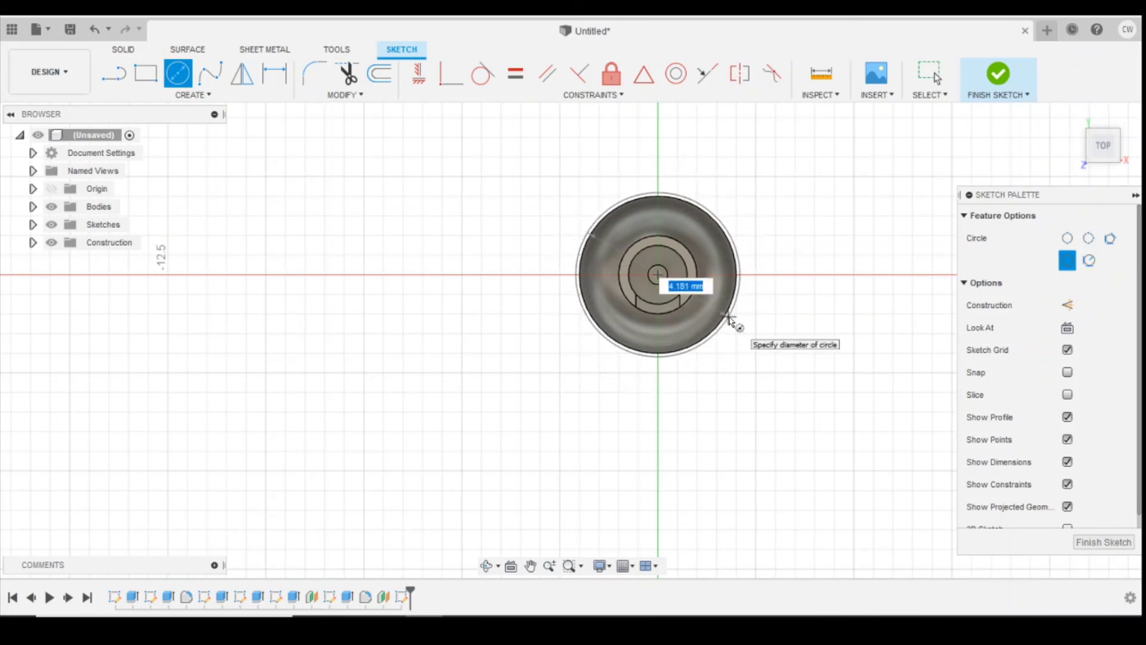
{"action": "type", "text": "4.2"}
{"action": "key", "text": "Tab"}
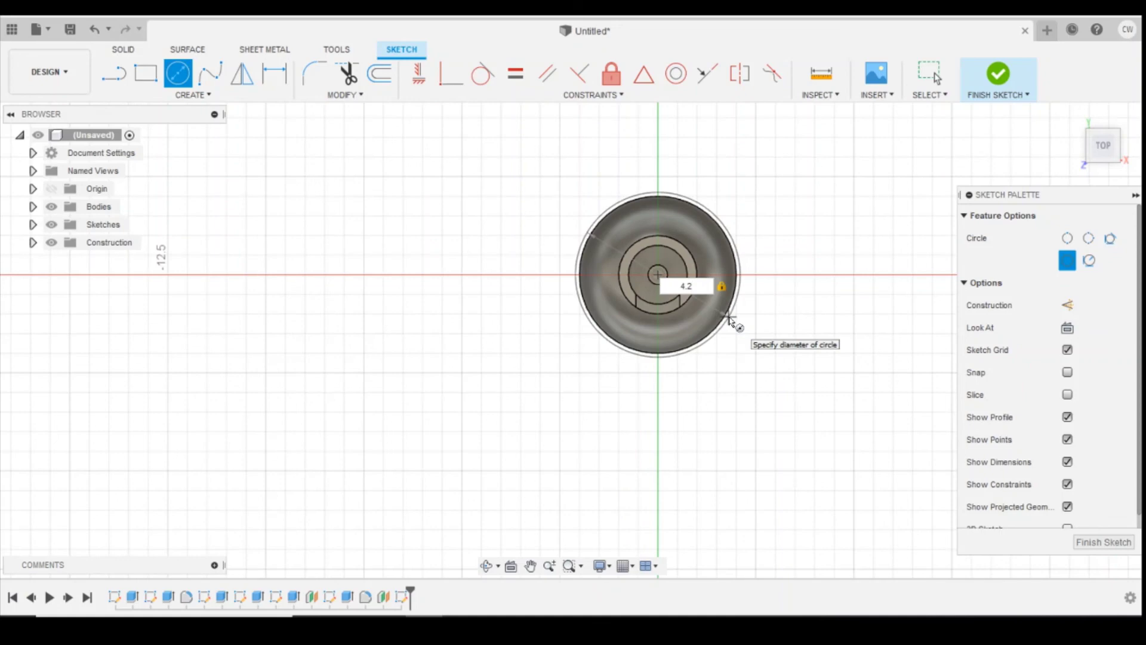
{"action": "key", "text": "Return"}
Extrude the 4.2 mm circle profile by -0.2 mm as a join to form a raised ring around the body
{"action": "scroll", "coordinate": [720, 310], "scroll_direction": "up", "scroll_amount": 6}
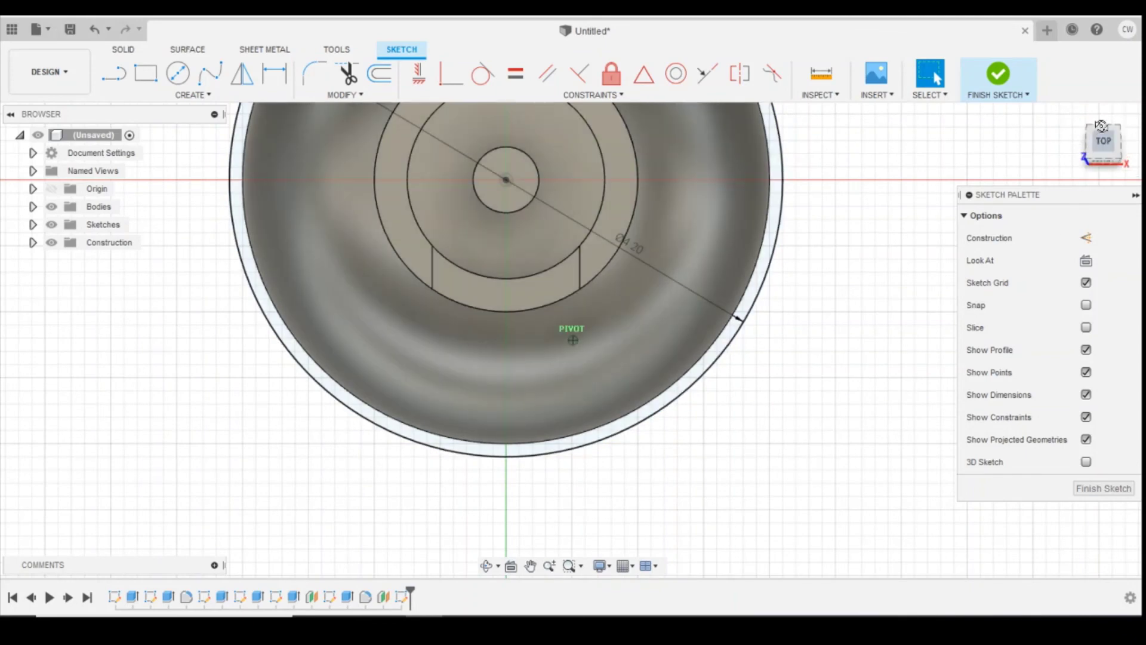
{"action": "left_click", "coordinate": [1096, 158]}
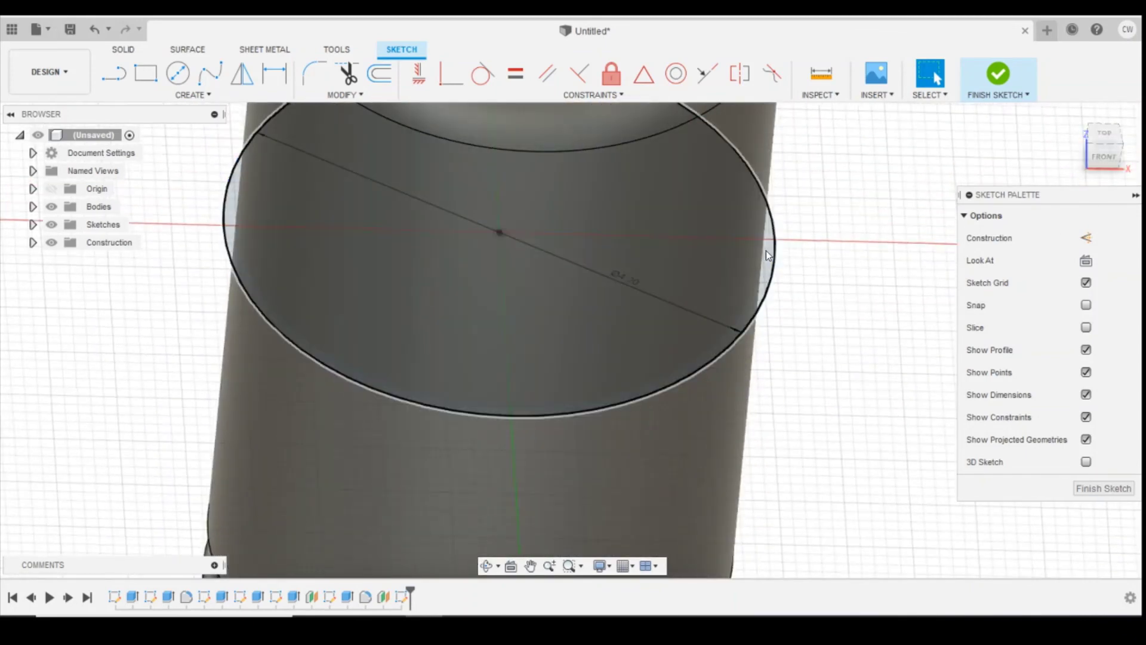
{"action": "left_click", "coordinate": [765, 251]}
{"action": "right_click", "coordinate": [767, 255]}
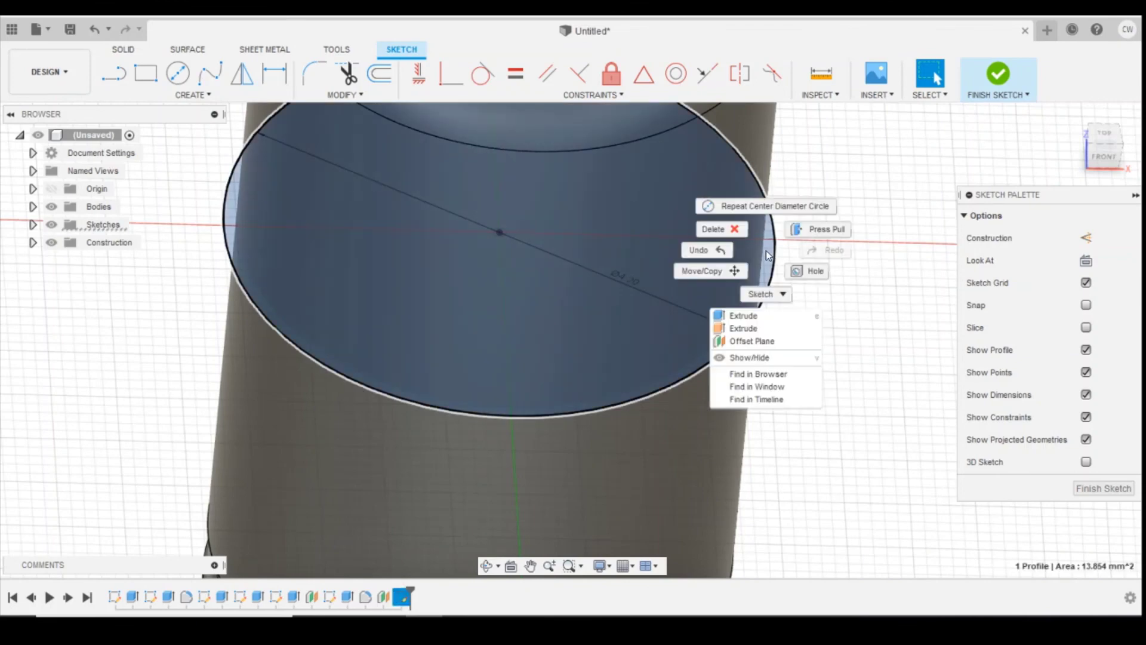
{"action": "left_click", "coordinate": [745, 316]}
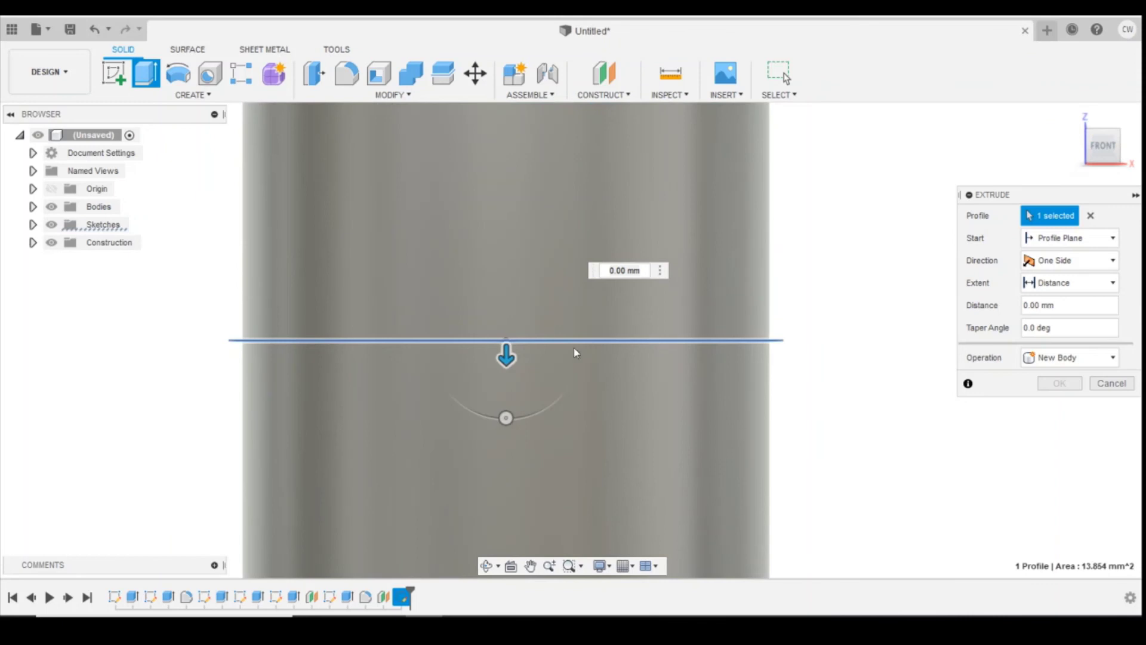
{"action": "left_click_drag", "start_coordinate": [501, 354], "coordinate": [506, 334]}
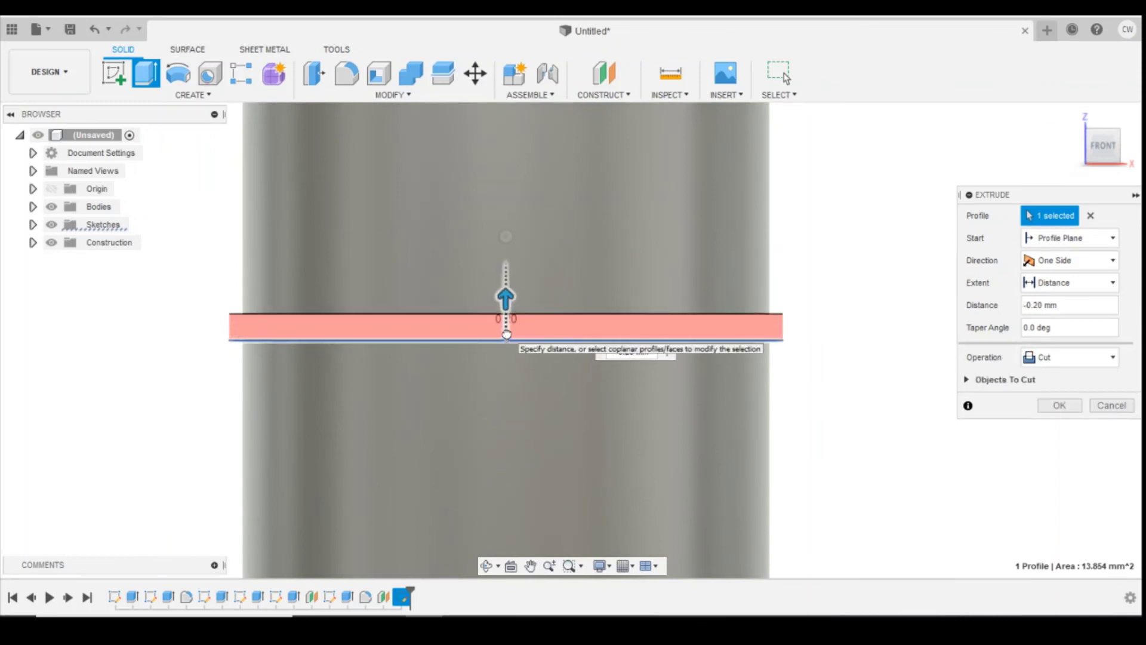
{"action": "left_click", "coordinate": [1067, 361]}
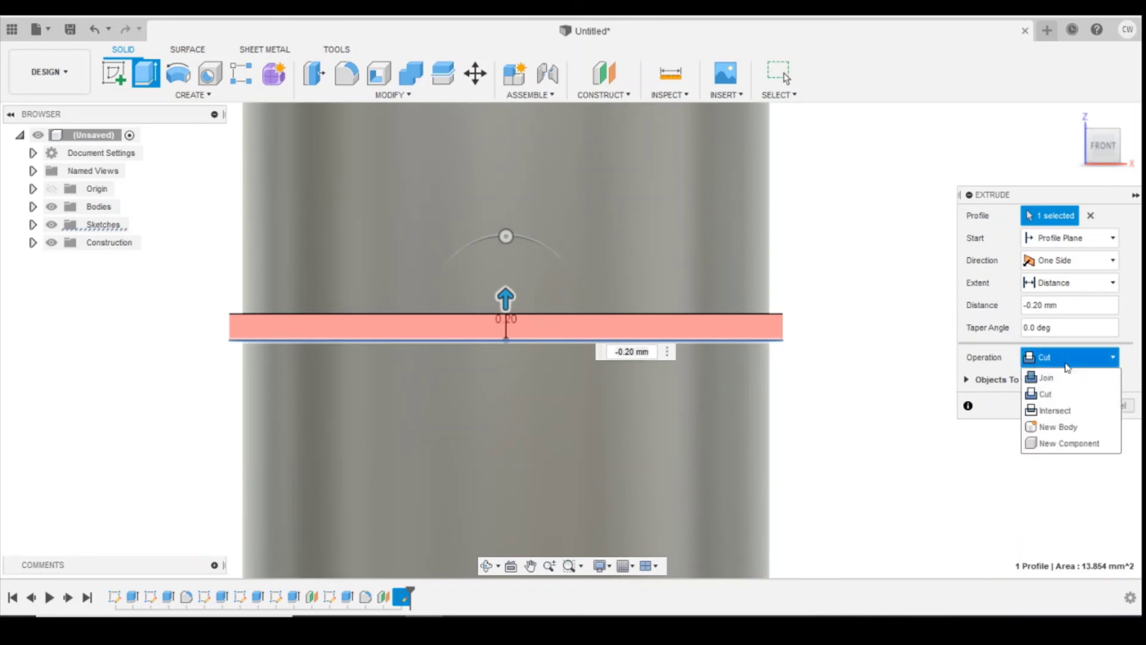
{"action": "left_click", "coordinate": [1069, 374]}
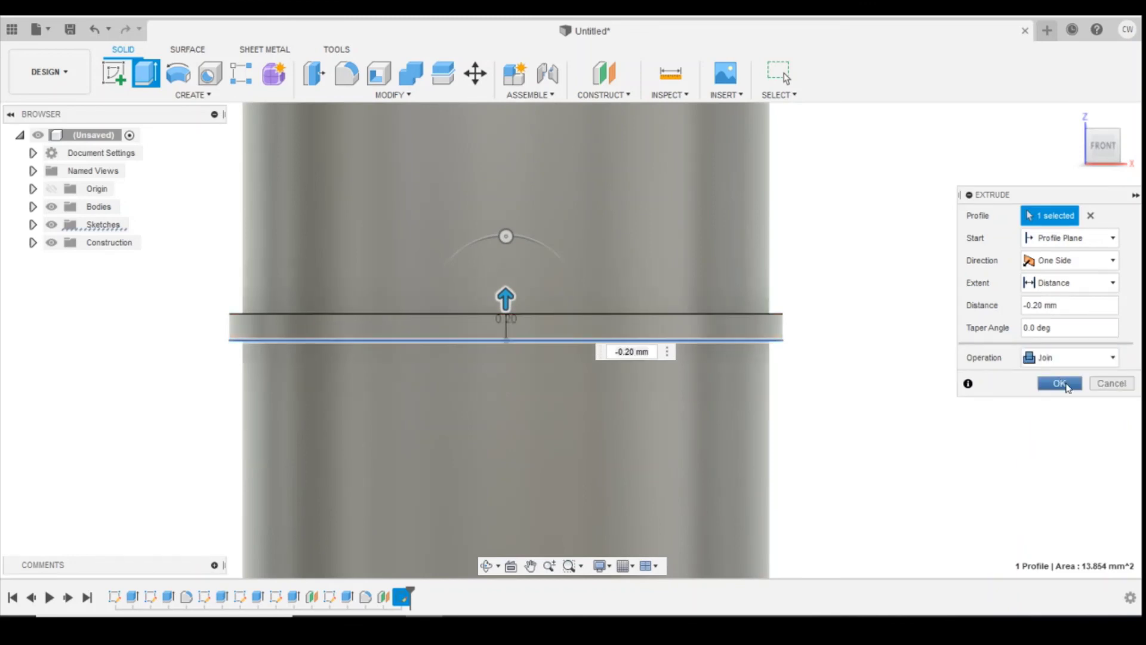
{"action": "left_click_drag", "start_coordinate": [1103, 146], "coordinate": [1103, 241]}
{"action": "left_click", "coordinate": [1060, 383]}
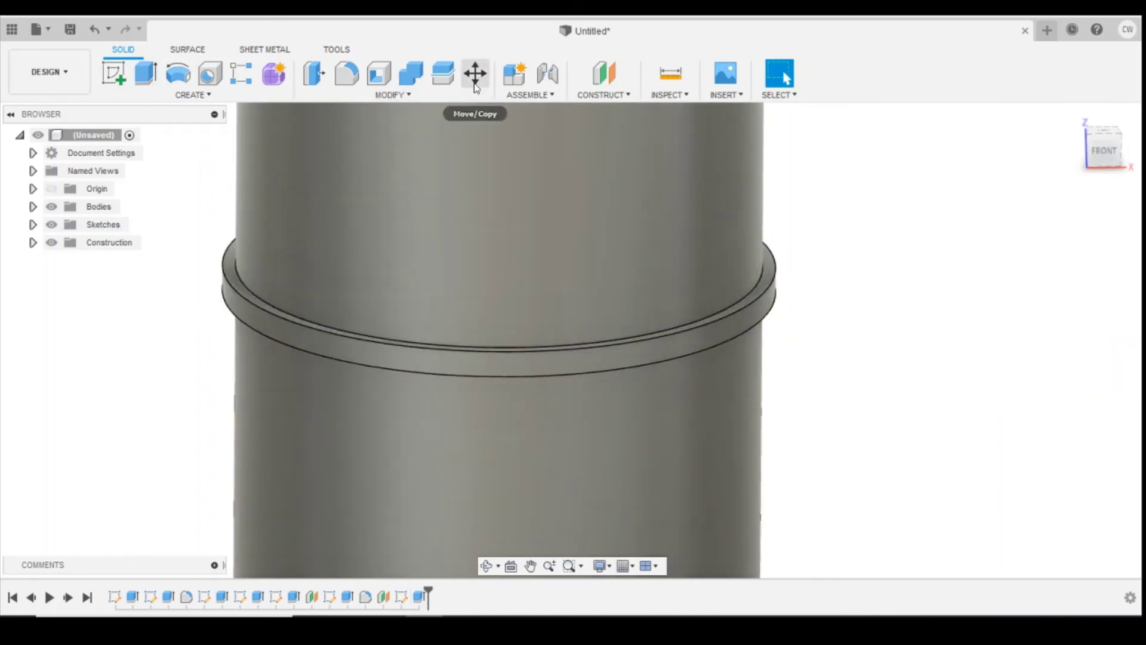
Round the raised ring's upper and lower outer edges with a 0.1 mm fillet
{"action": "left_click", "coordinate": [347, 74]}
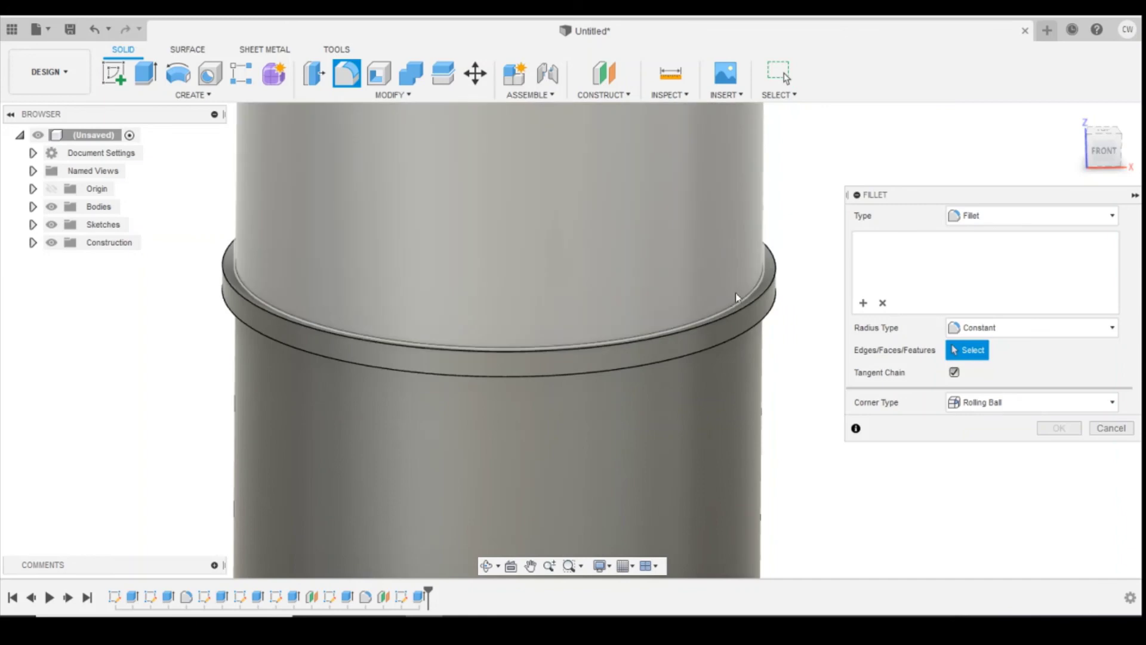
{"action": "left_click", "coordinate": [750, 305]}
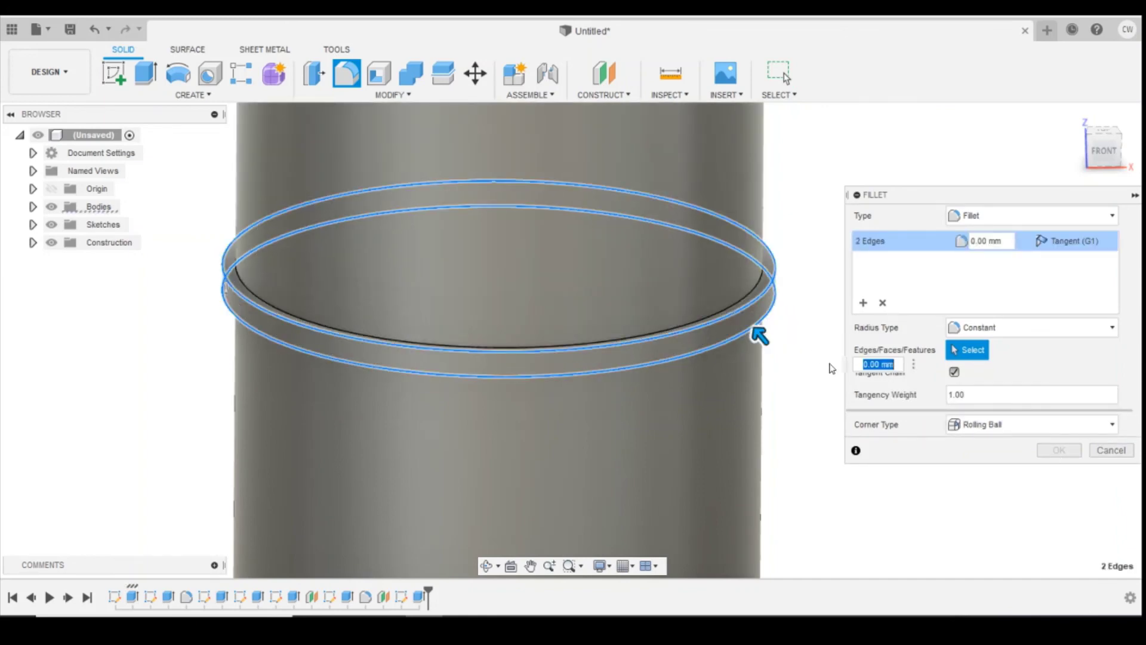
{"action": "type", "text": "0.05"}
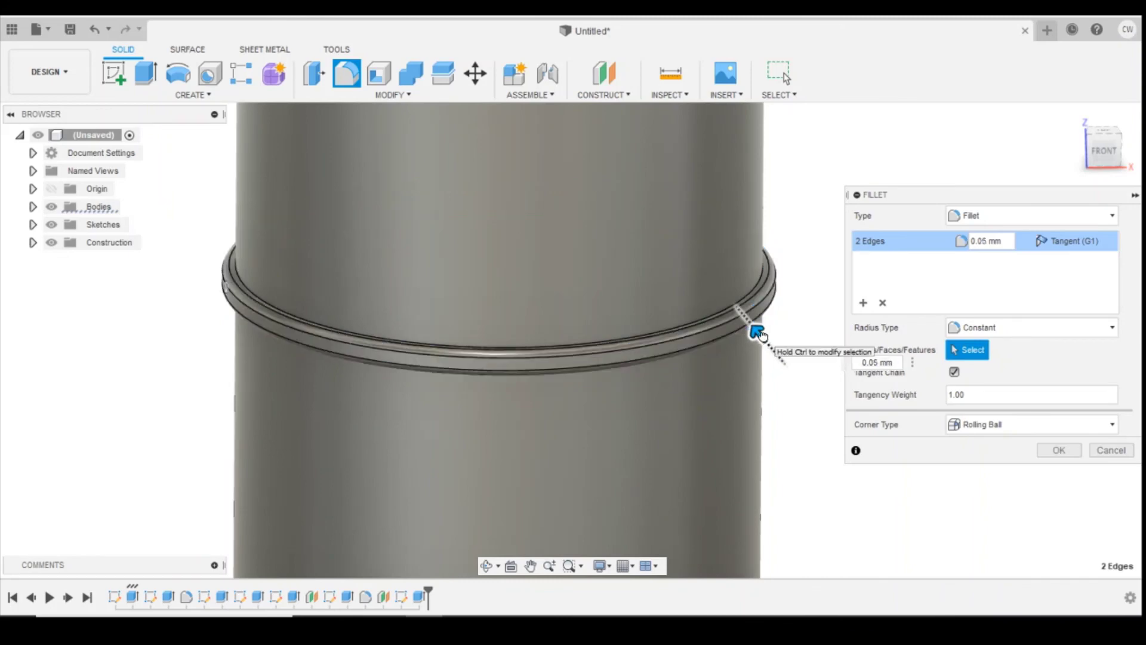
{"action": "left_click_drag", "start_coordinate": [759, 333], "coordinate": [758, 334]}
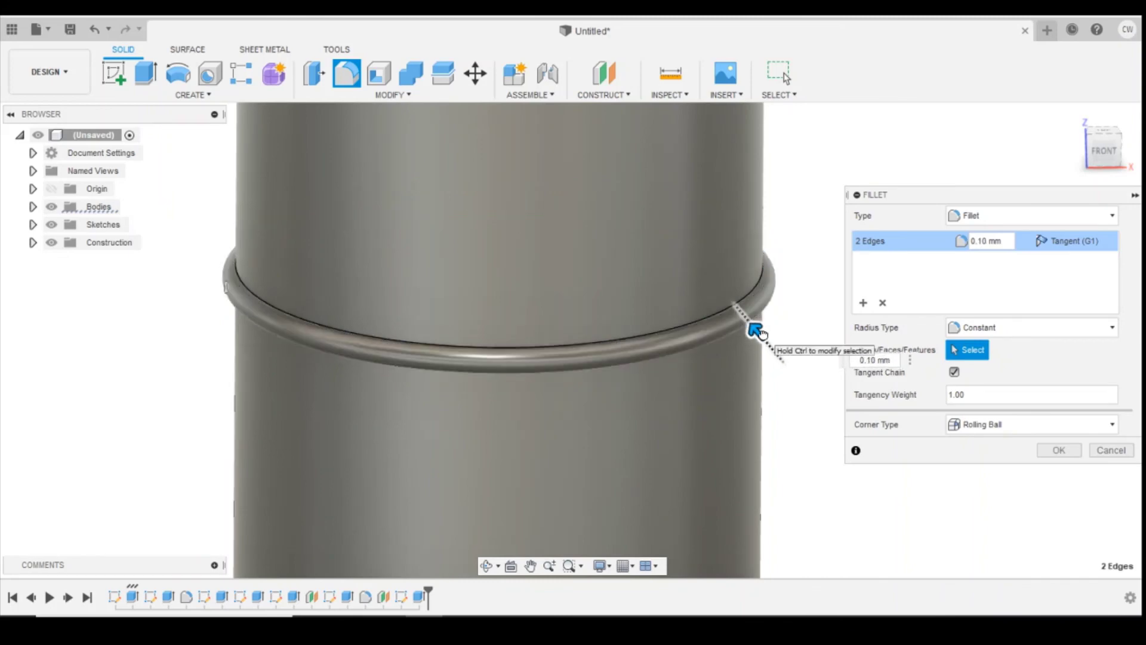
{"action": "left_click", "coordinate": [1058, 451]}
{"action": "scroll", "coordinate": [959, 443], "scroll_direction": "down", "scroll_amount": 10}
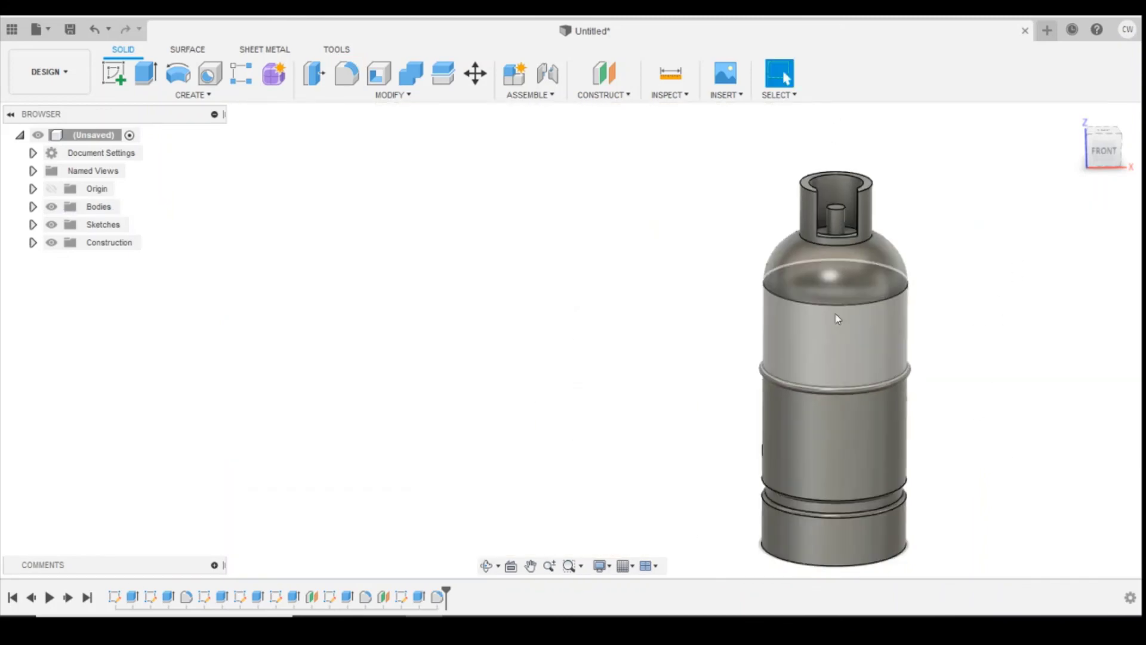